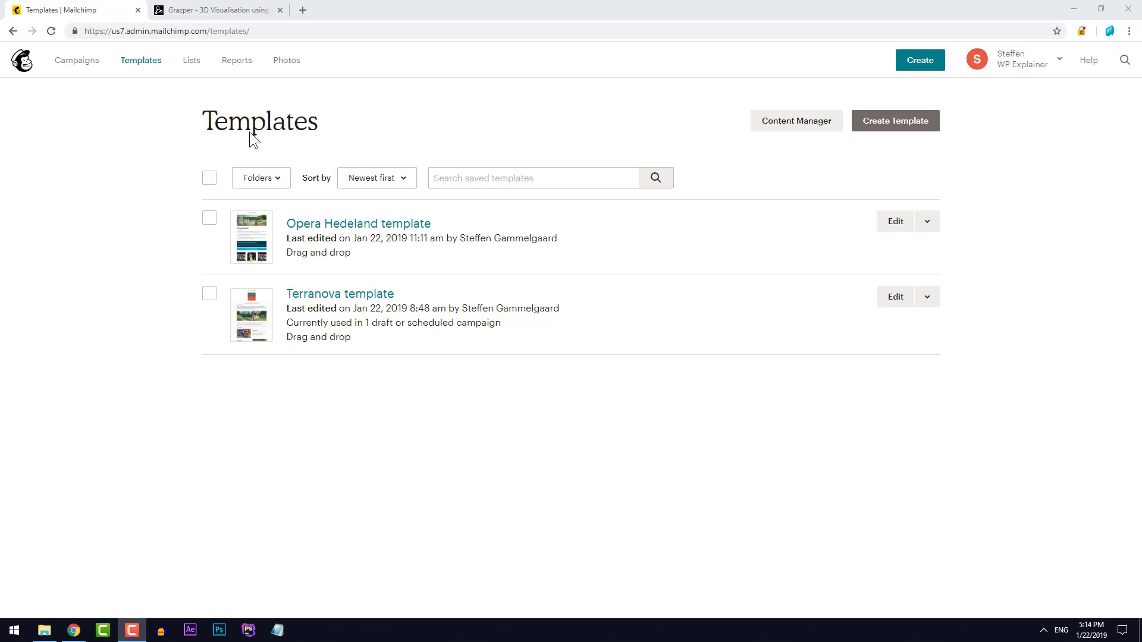
# Step: Examine the Grazper website's home page from its header to its footer as the design reference for the email template
pyautogui.click(222, 13)
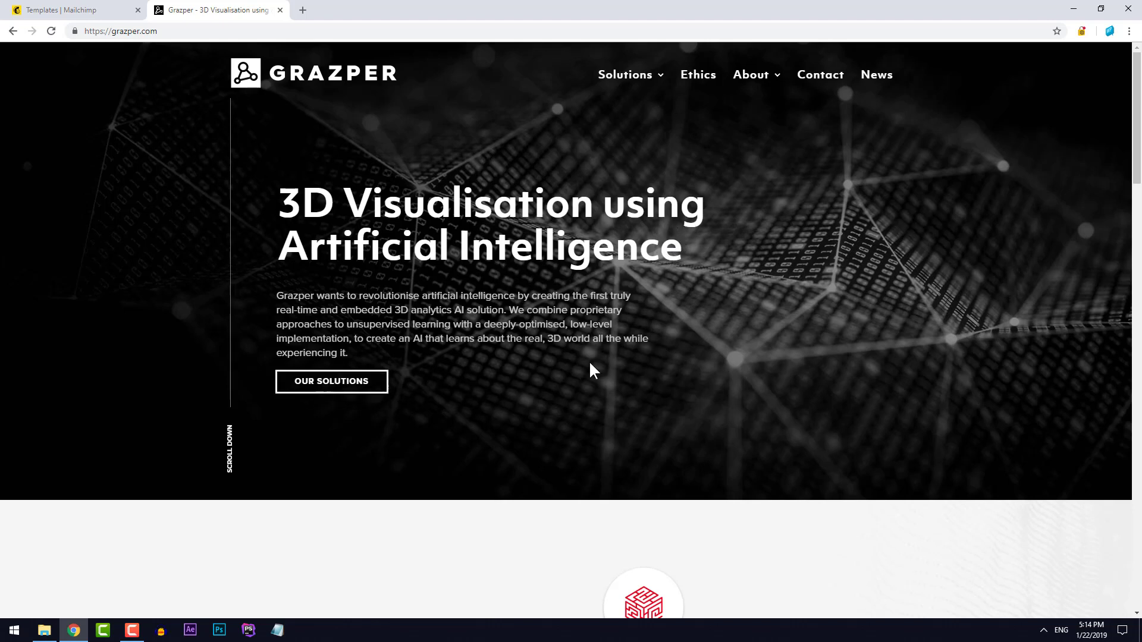
pyautogui.scroll(-5, 543, 368)
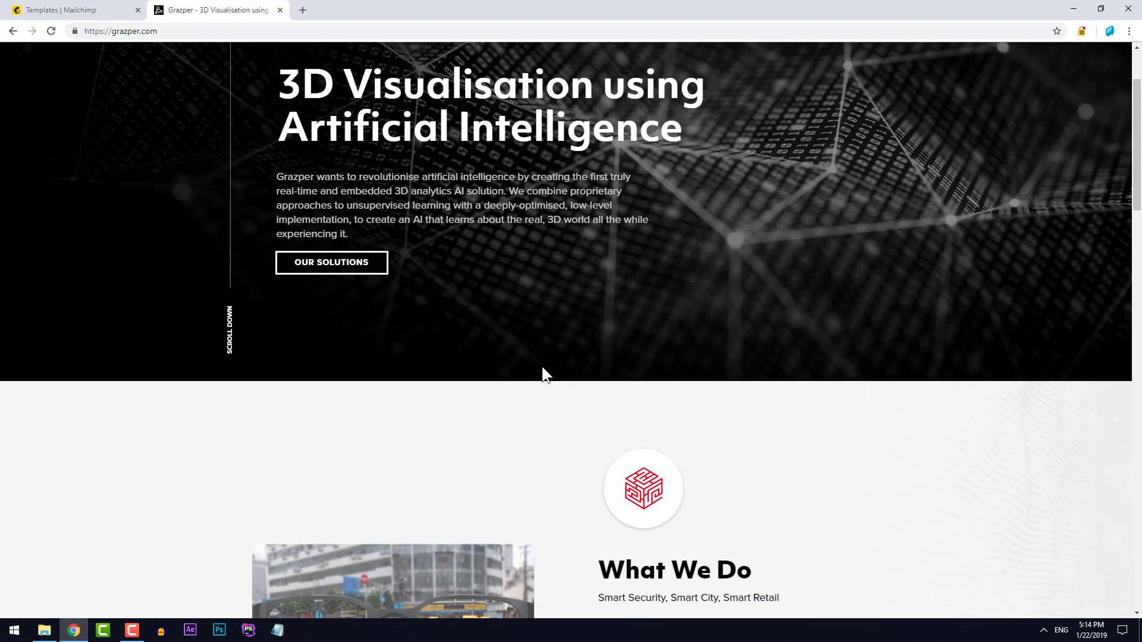
pyautogui.scroll(-2, 562, 364)
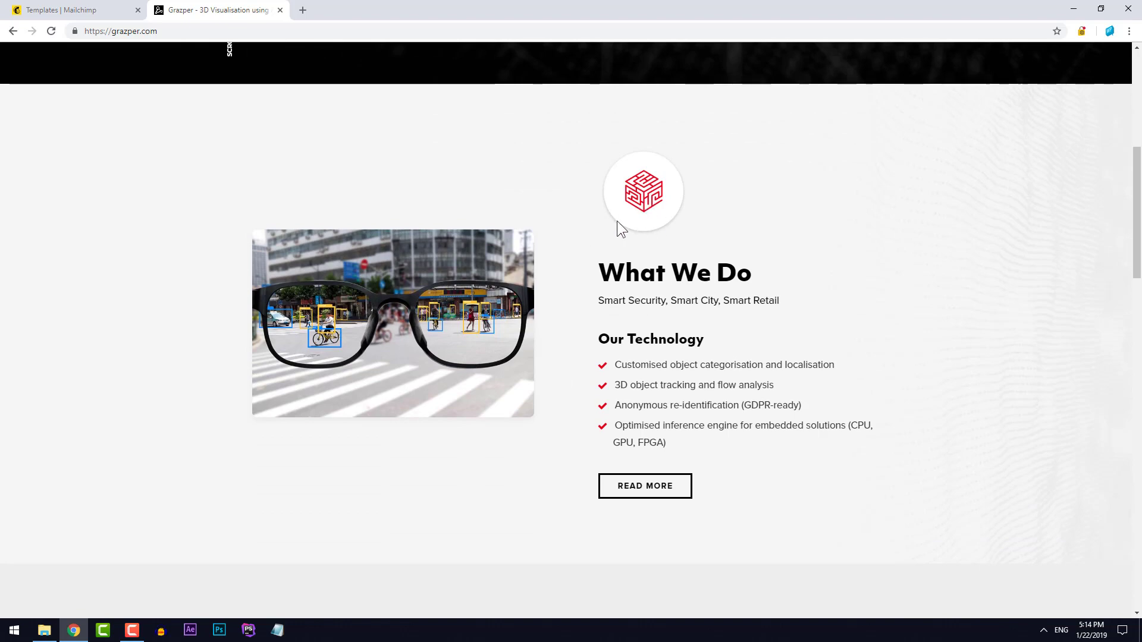
pyautogui.scroll(-6, 572, 287)
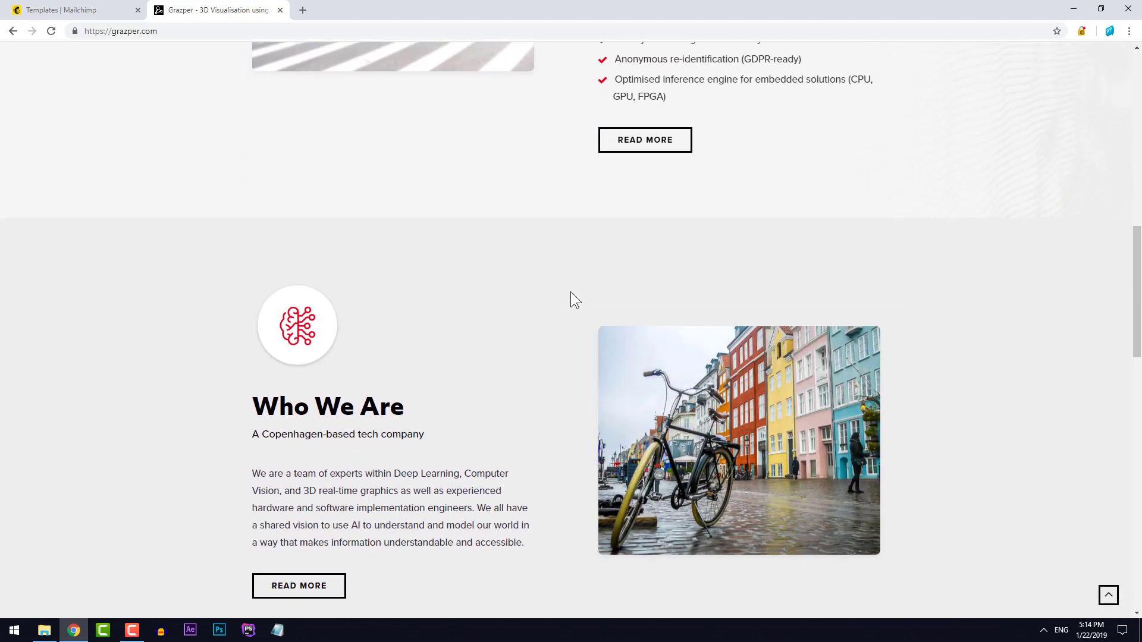
pyautogui.scroll(-5, 570, 292)
pyautogui.scroll(-10, 568, 295)
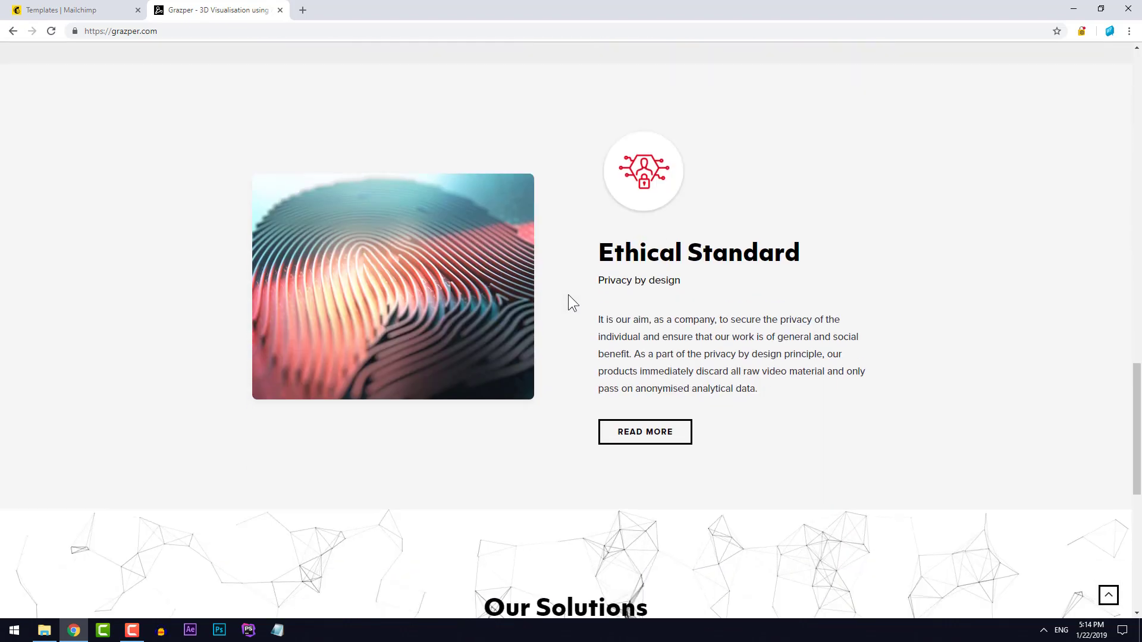
pyautogui.scroll(-3, 567, 297)
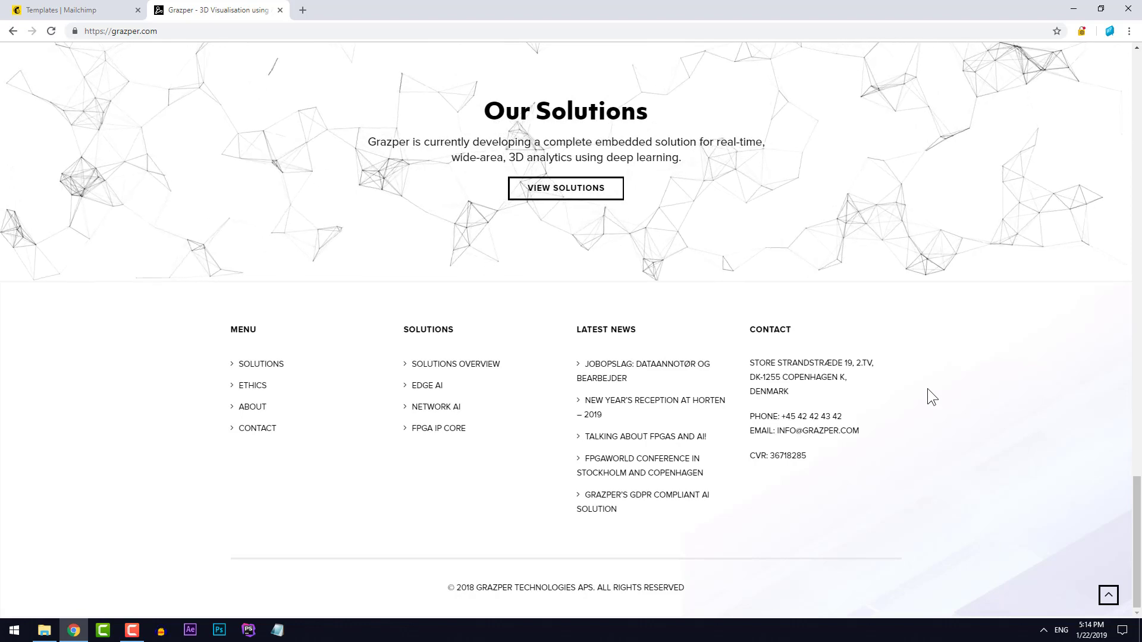
# Step: Create a new Mailchimp template based on the 1:2:1 Column - Full Width layout
pyautogui.hotkey('ctrl', 'Tab')
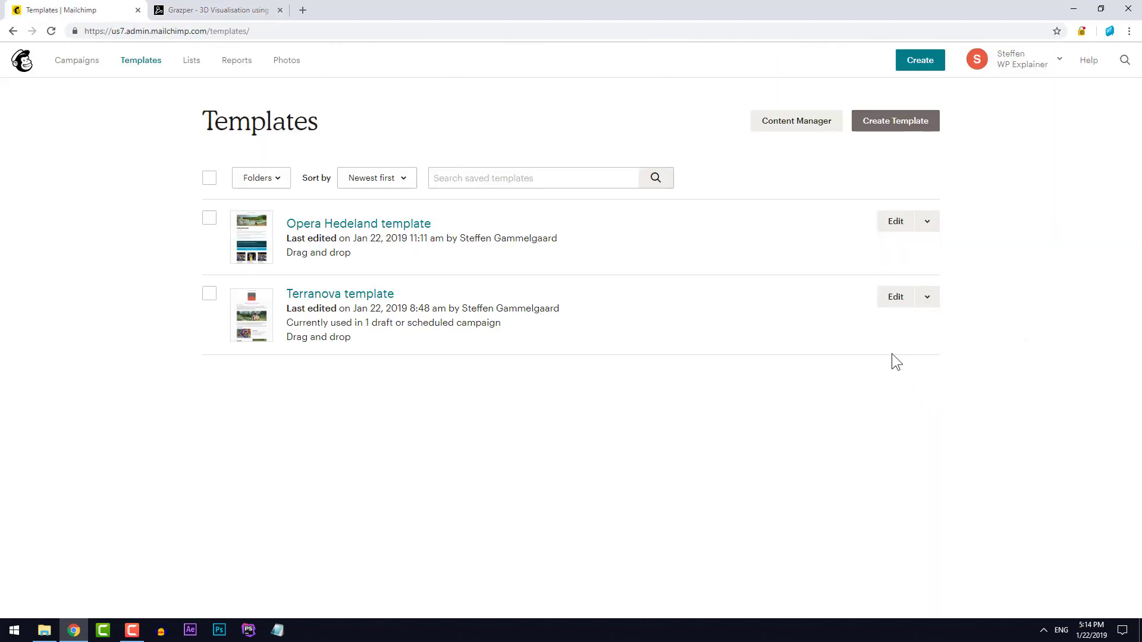
pyautogui.click(897, 131)
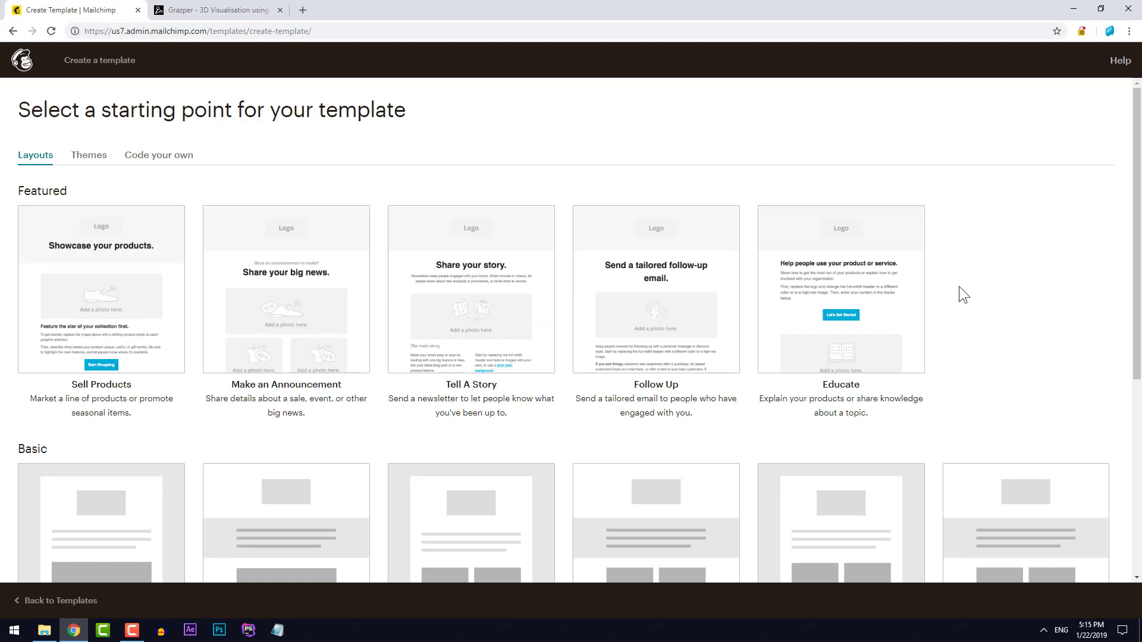
pyautogui.scroll(-5, 958, 287)
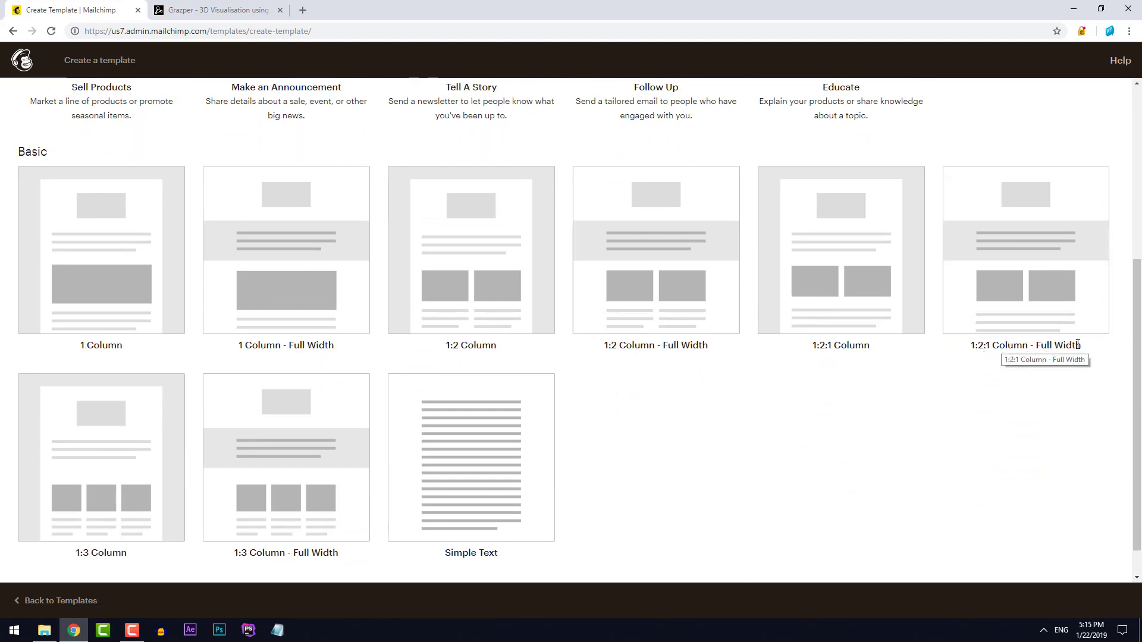
pyautogui.click(999, 287)
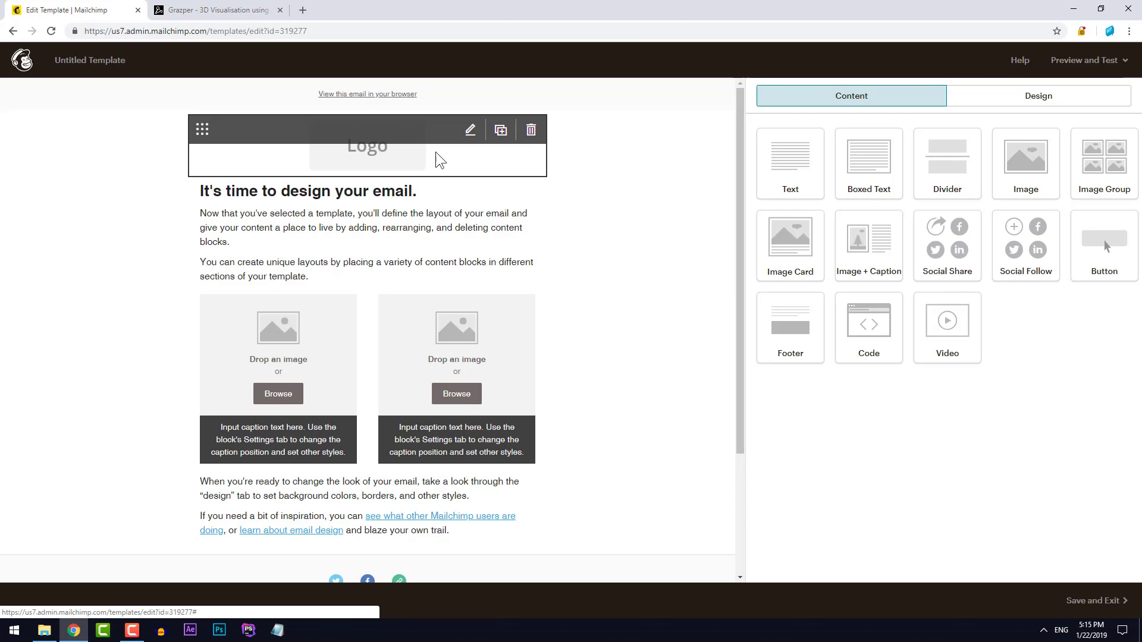
# Step: Upload the four Grazper images from the file folder and replace the header's placeholder logo with grazper-logo.png
pyautogui.click(455, 132)
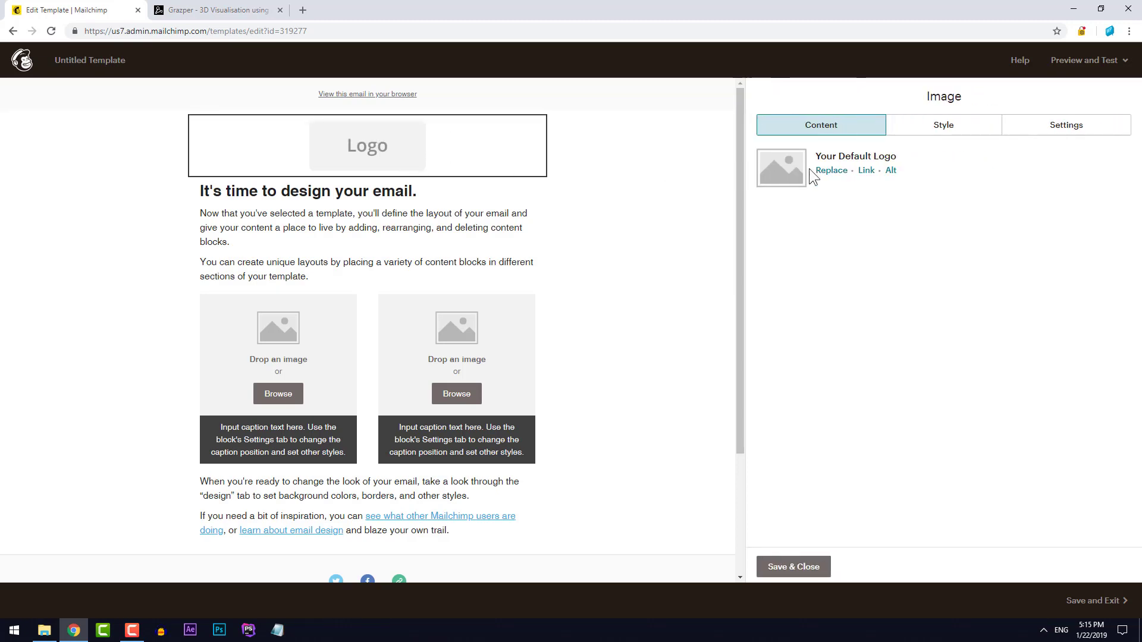
pyautogui.click(831, 171)
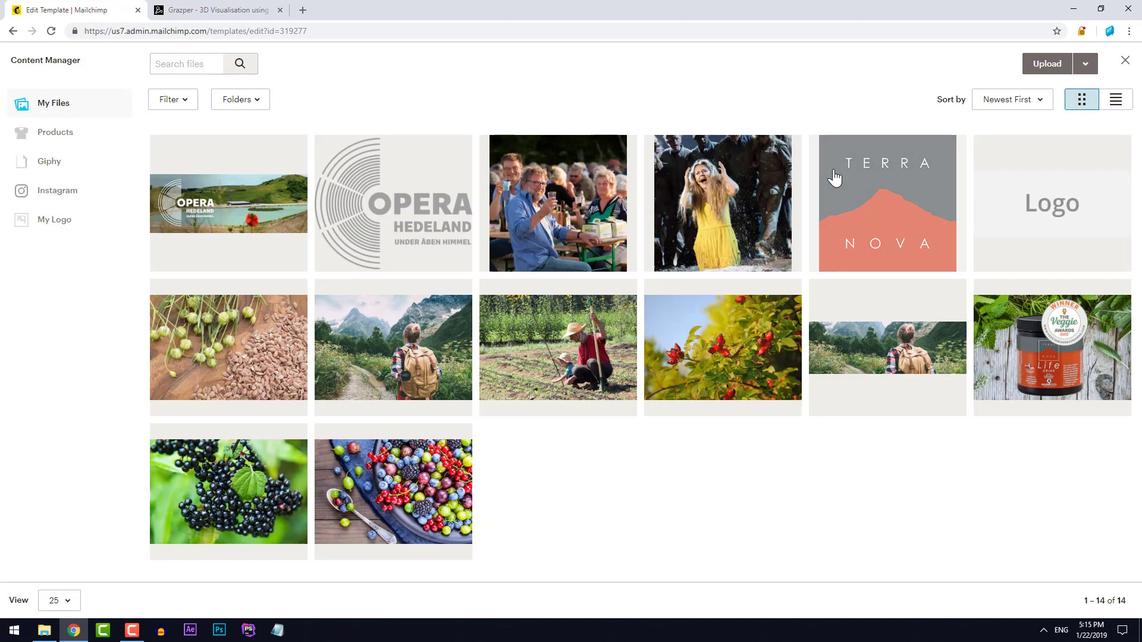
pyautogui.click(53, 627)
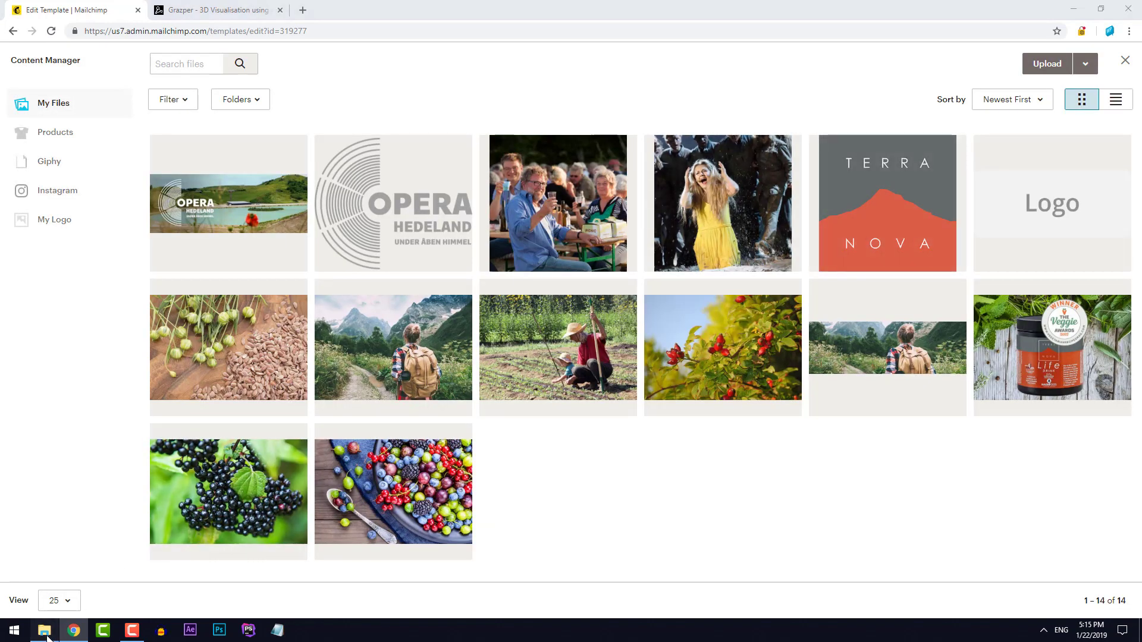
pyautogui.moveTo(297, 259); pyautogui.dragTo(642, 205)
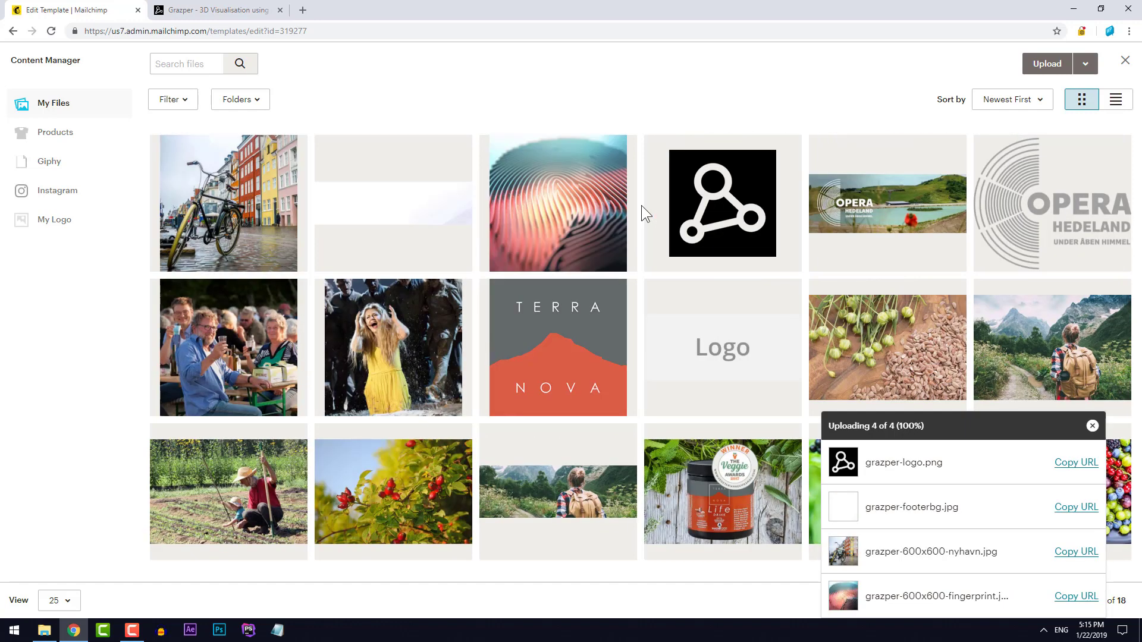
pyautogui.click(727, 212)
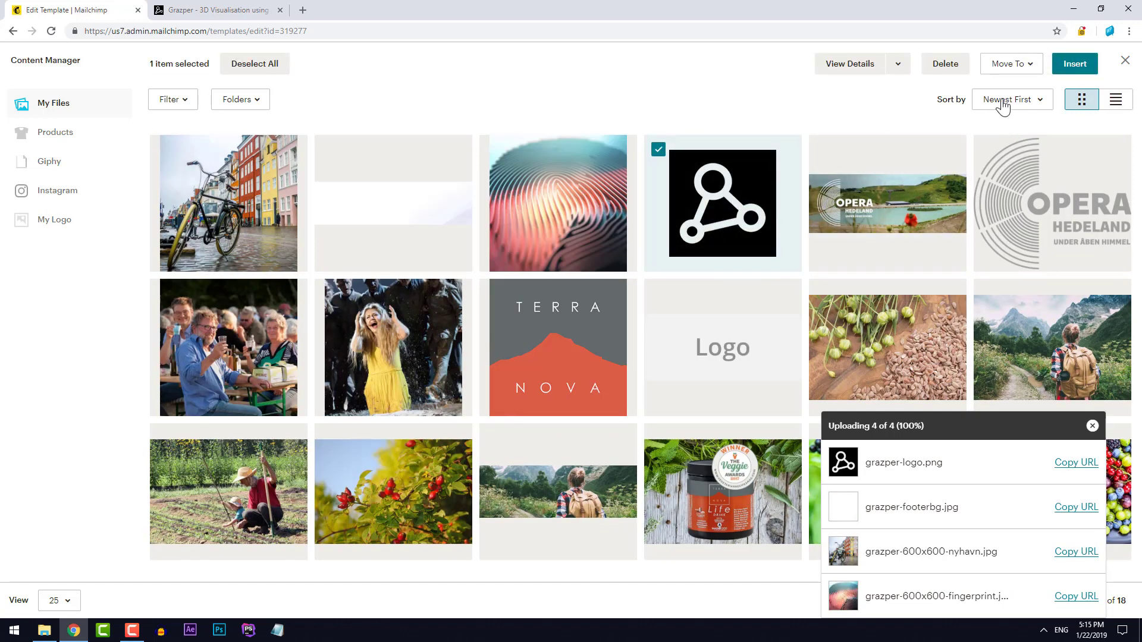
pyautogui.click(1074, 63)
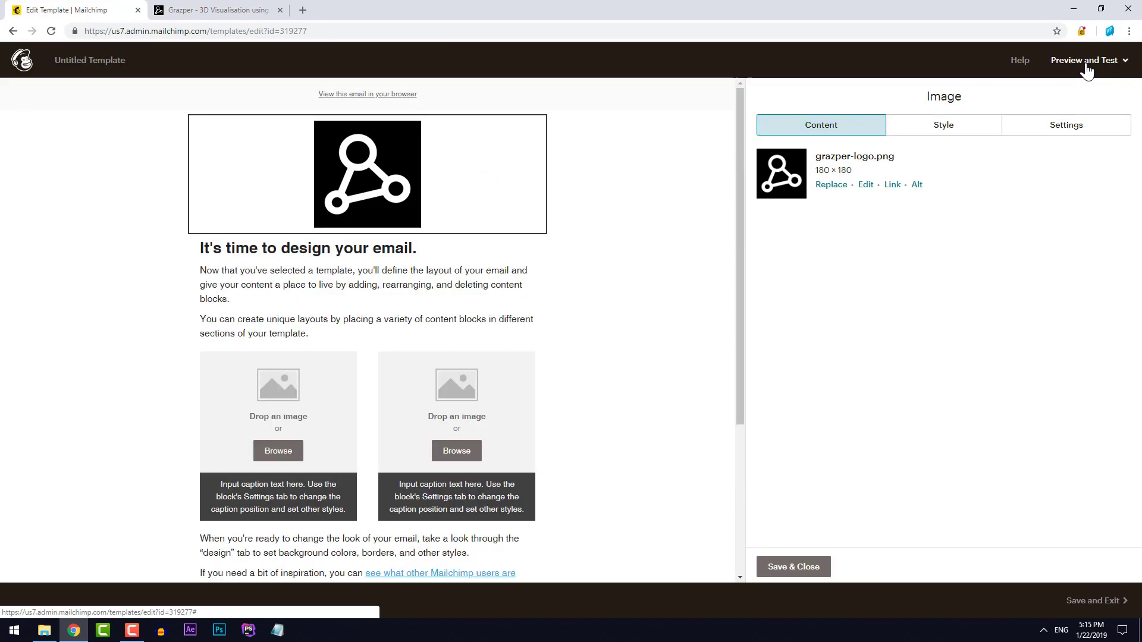
# Step: Constrain the header logo's dimensions by 50% for high-resolution displays, align it left, and save the image block
pyautogui.click(1064, 128)
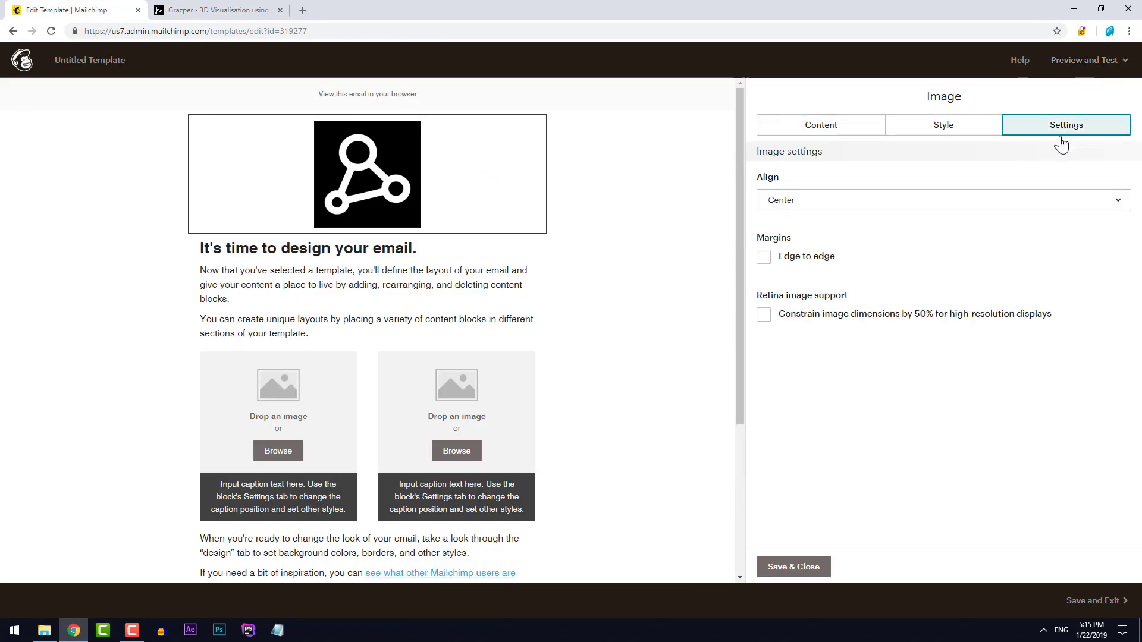
pyautogui.click(823, 317)
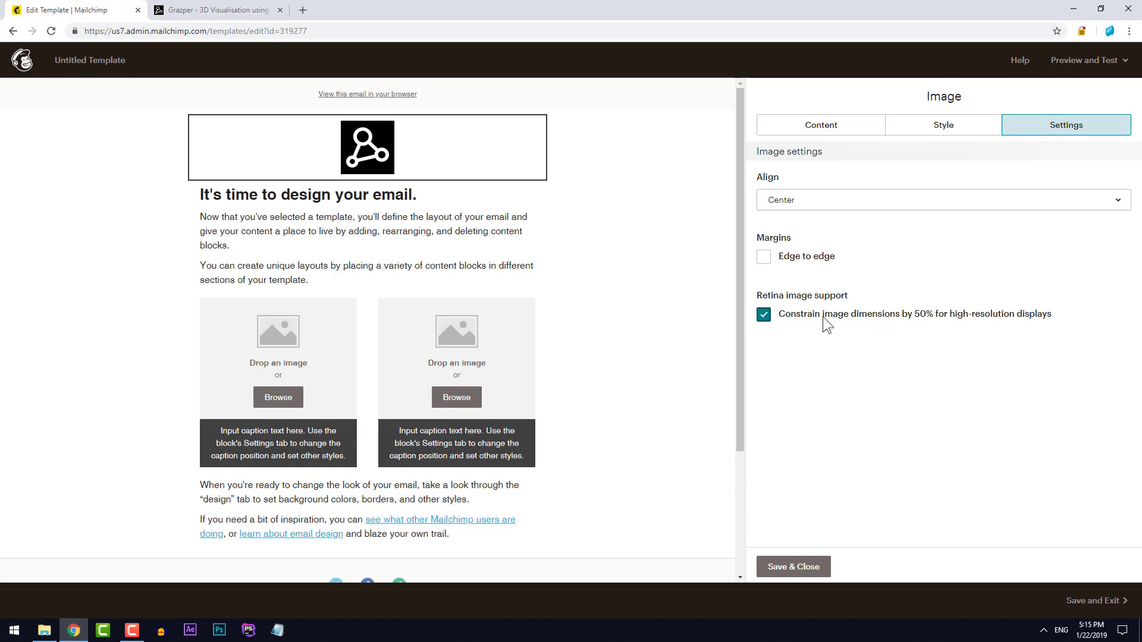
pyautogui.click(831, 204)
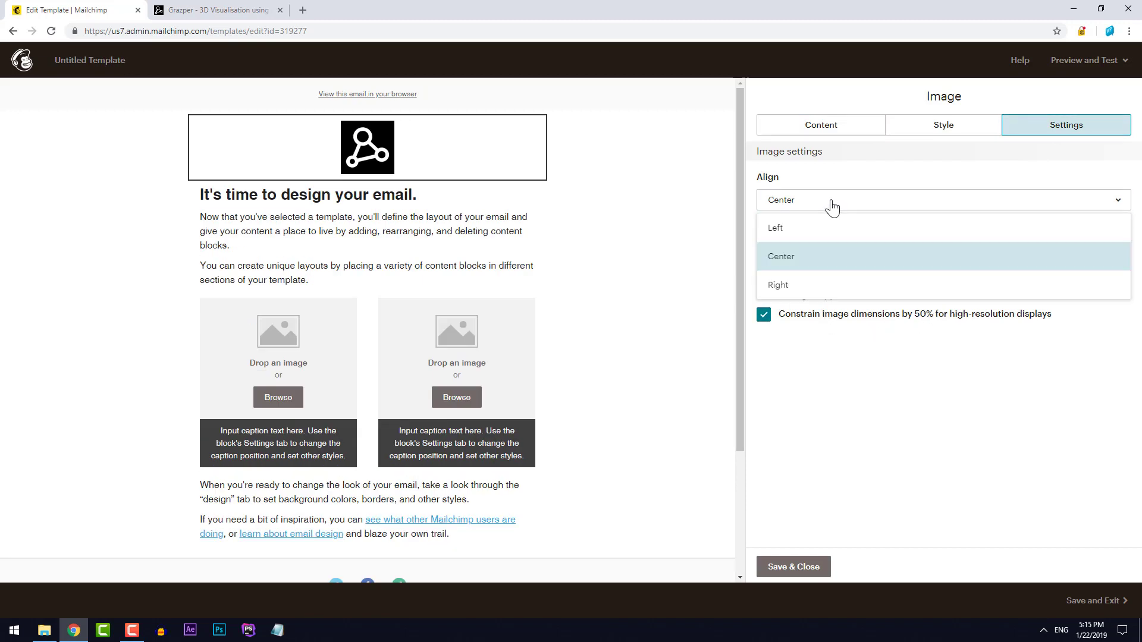
pyautogui.click(818, 233)
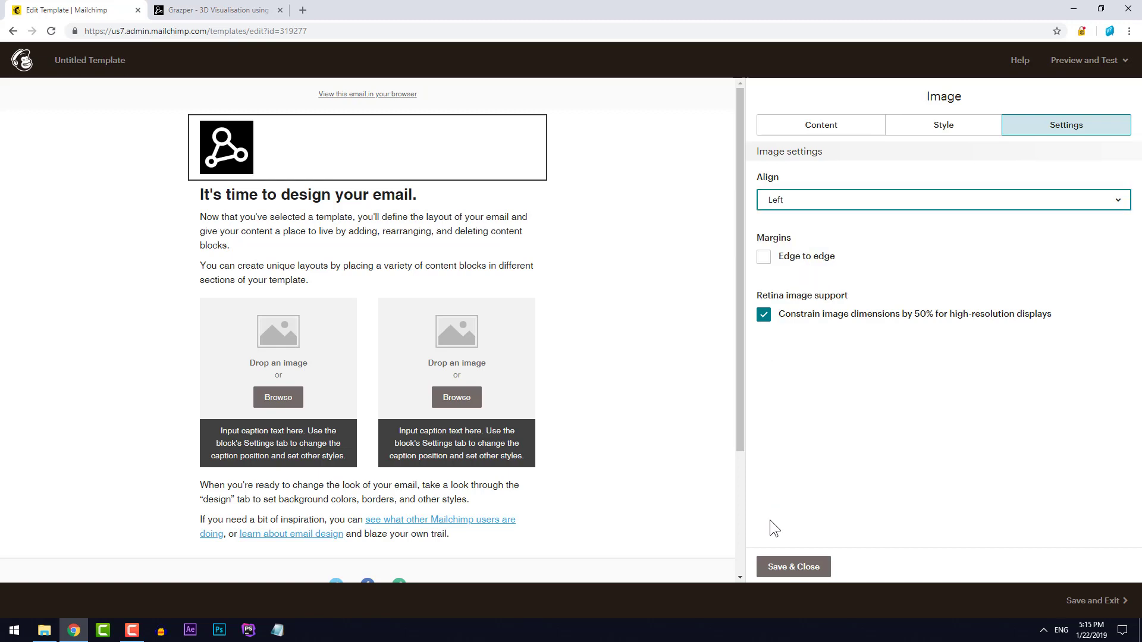
pyautogui.click(775, 568)
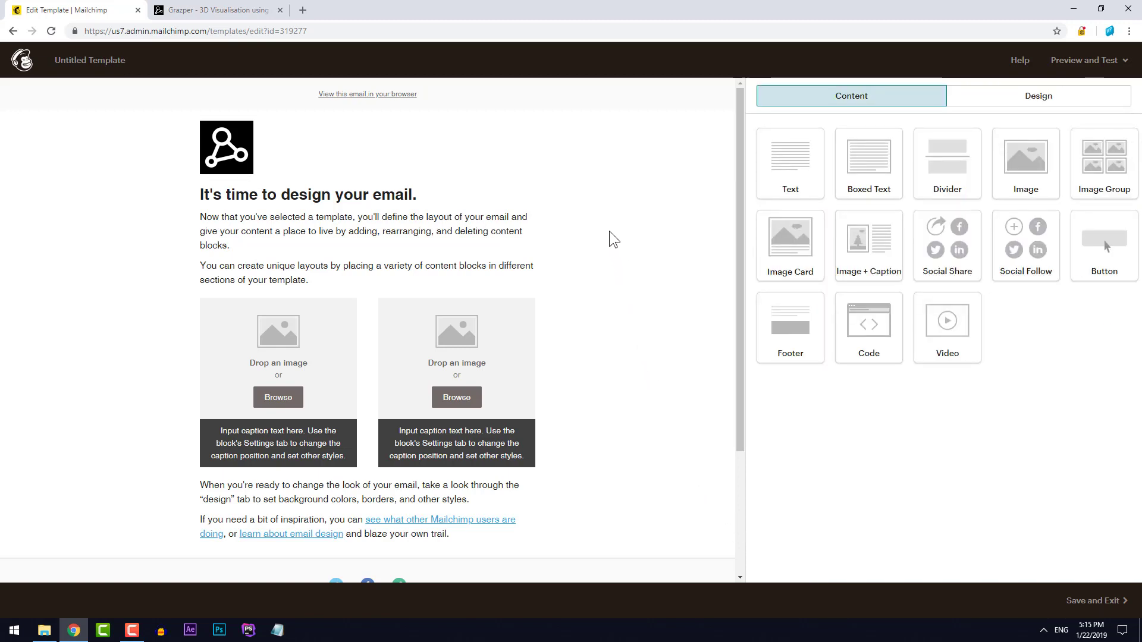
# Step: Set the template's Heading 1 font to Source Sans Pro in the page design
pyautogui.click(1014, 104)
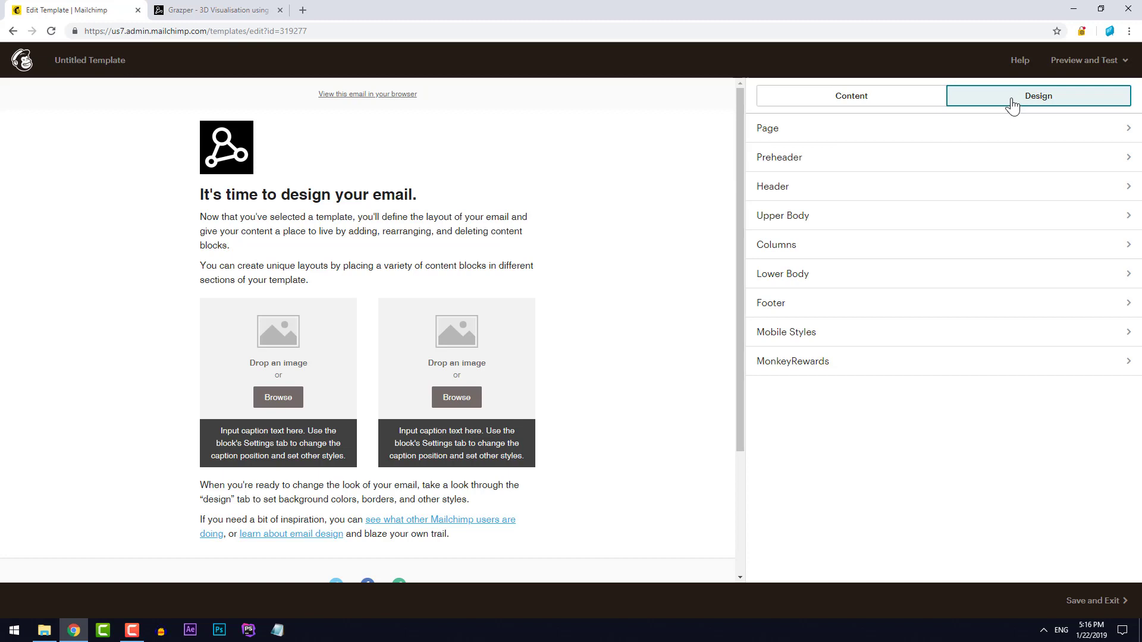
pyautogui.click(841, 132)
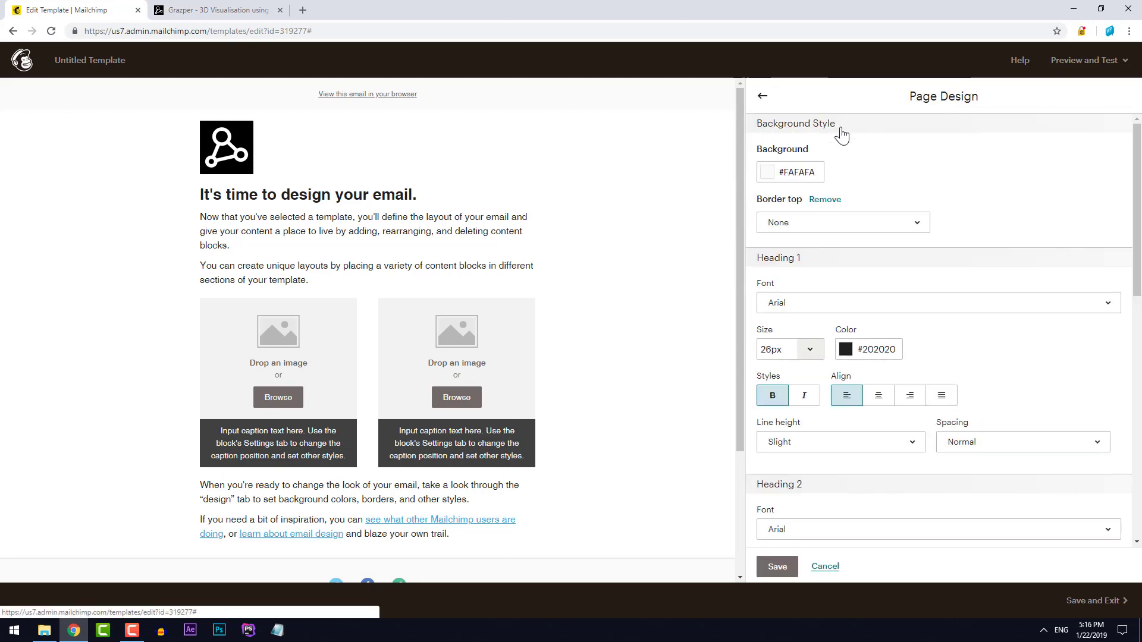
pyautogui.scroll(-2, 901, 225)
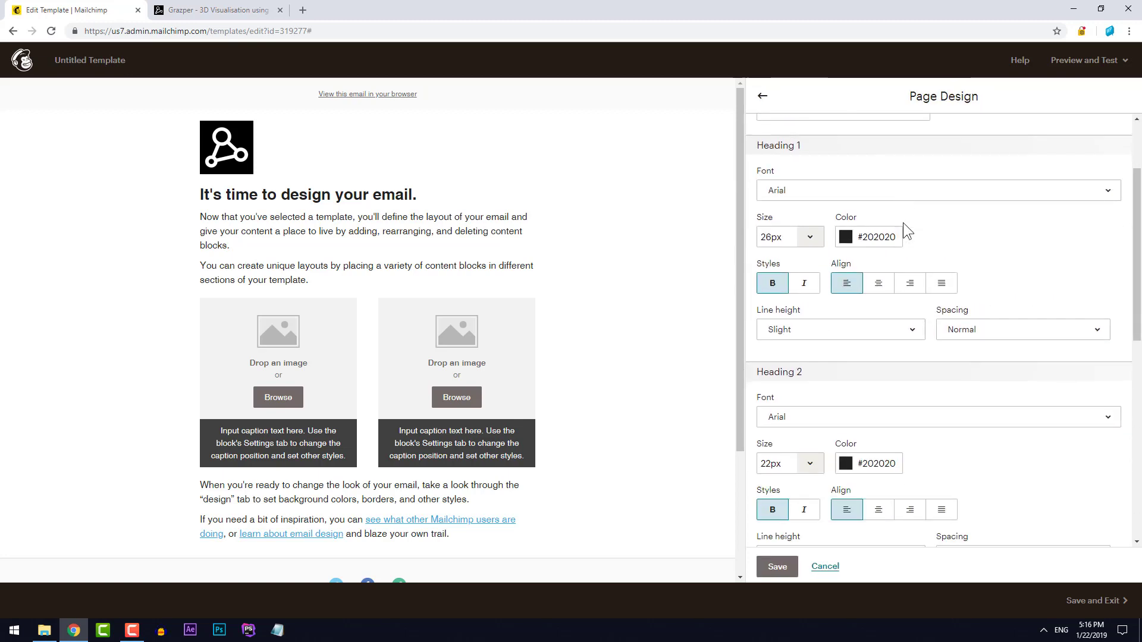
pyautogui.click(890, 191)
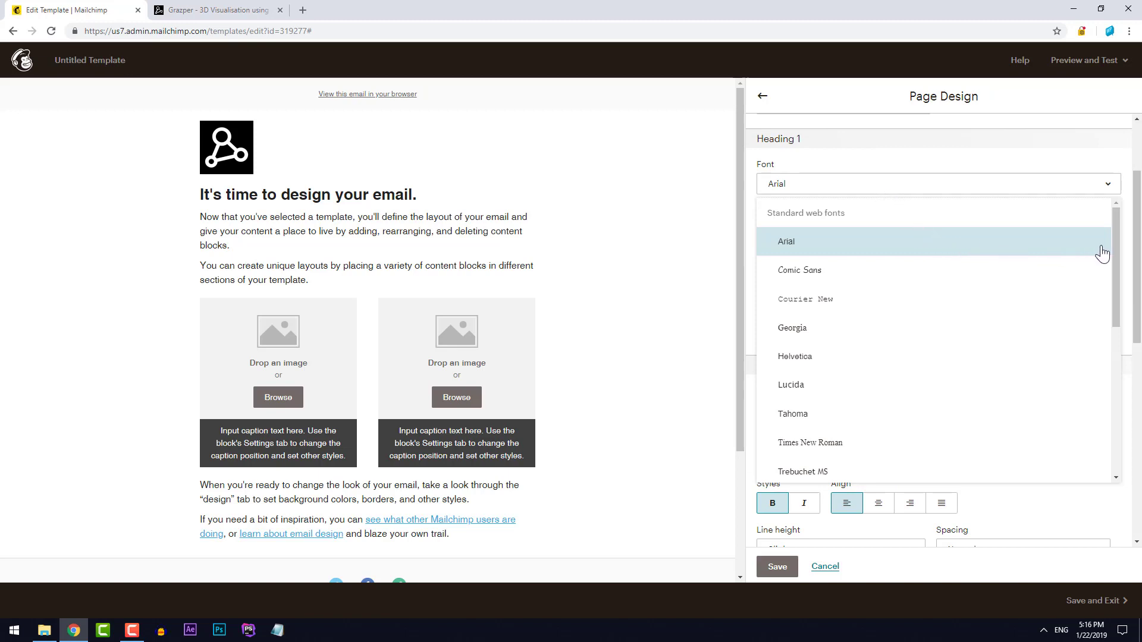
pyautogui.moveTo(1112, 240); pyautogui.dragTo(1096, 428)
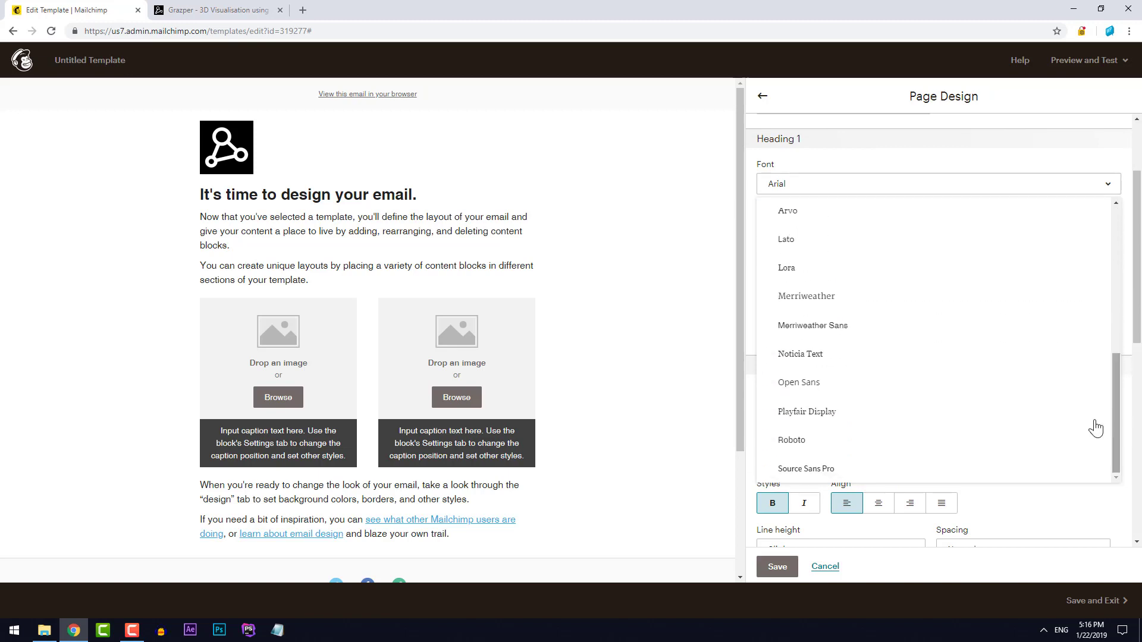
pyautogui.click(806, 469)
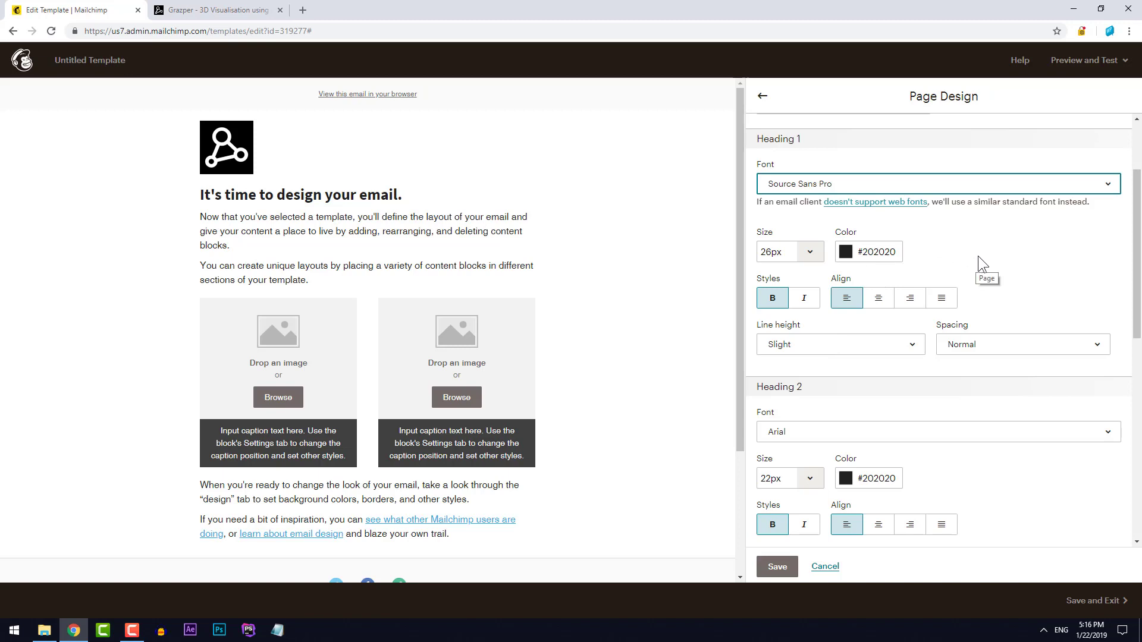
# Step: Set the fonts of Heading 2, Heading 3 and Heading 4 to Source Sans Pro and save the page design
pyautogui.scroll(-2, 1035, 279)
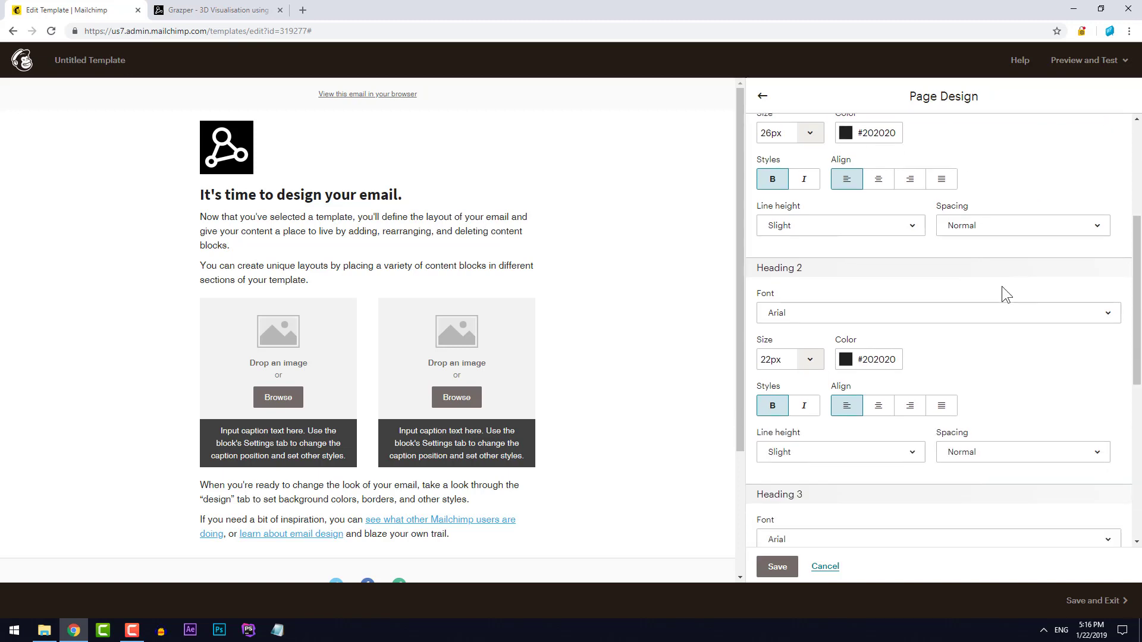
pyautogui.click(918, 321)
pyautogui.scroll(-5, 858, 581)
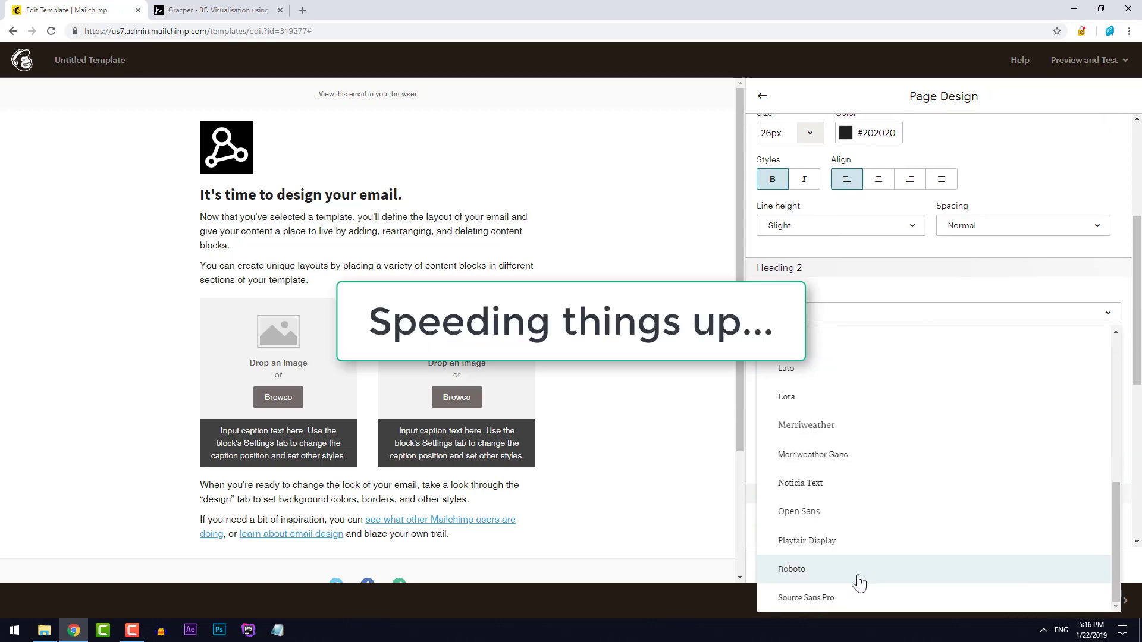
pyautogui.click(859, 581)
pyautogui.scroll(-4, 917, 345)
pyautogui.click(918, 324)
pyautogui.click(850, 604)
pyautogui.scroll(-3, 905, 365)
pyautogui.click(904, 373)
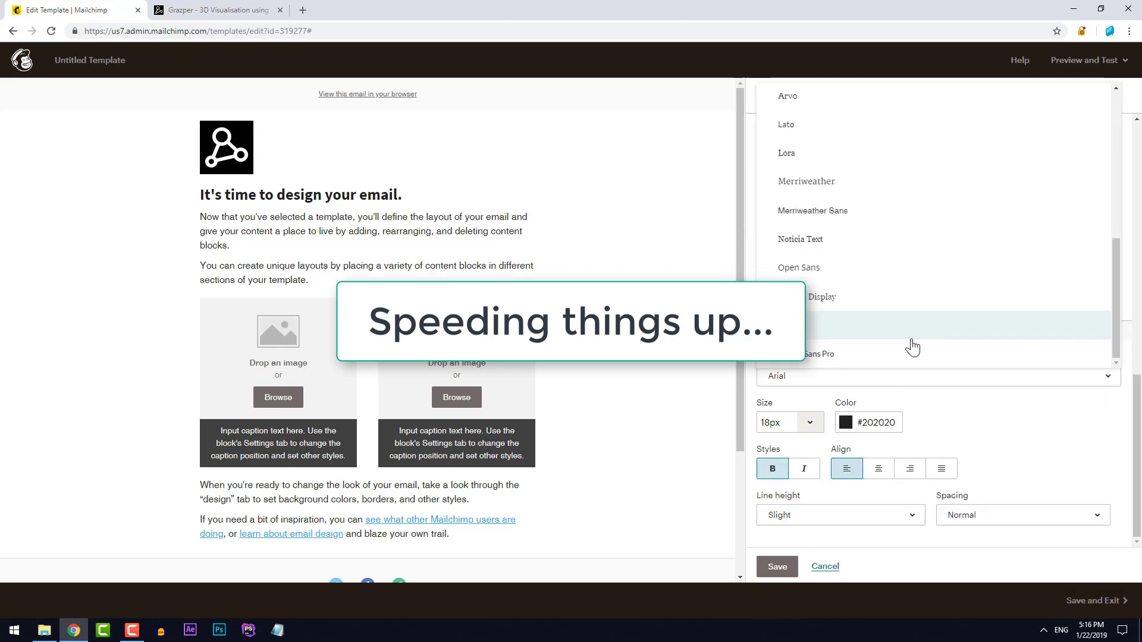
pyautogui.click(904, 348)
pyautogui.click(777, 566)
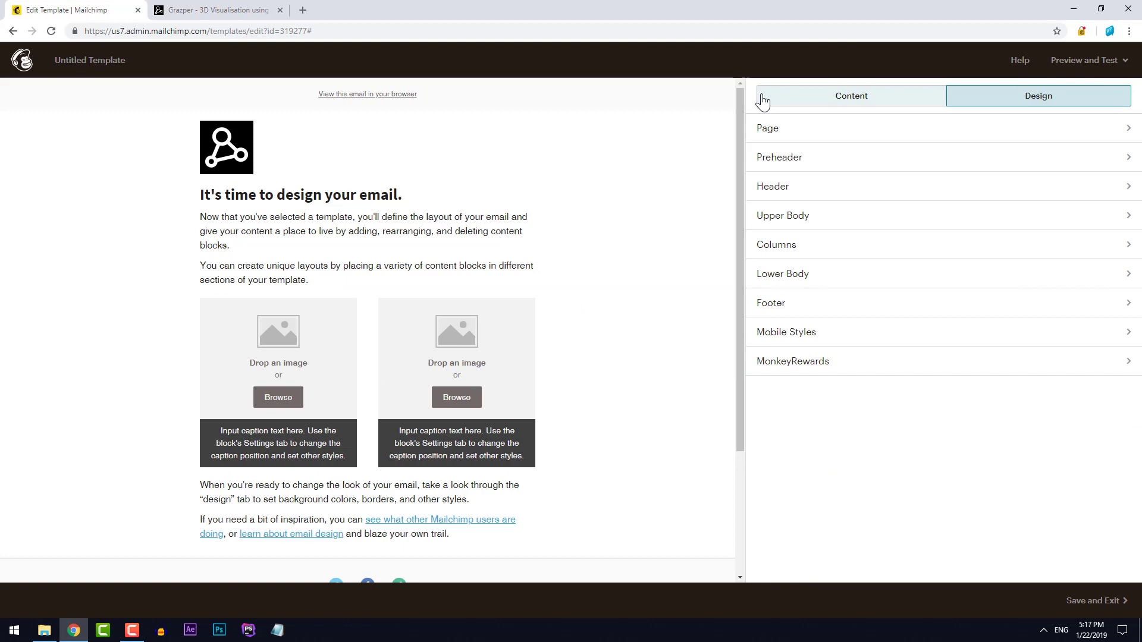
# Step: Switch to the Grazper website and examine how images and text are laid out on the home page and the News page
pyautogui.hotkey('ctrl', 'Tab')
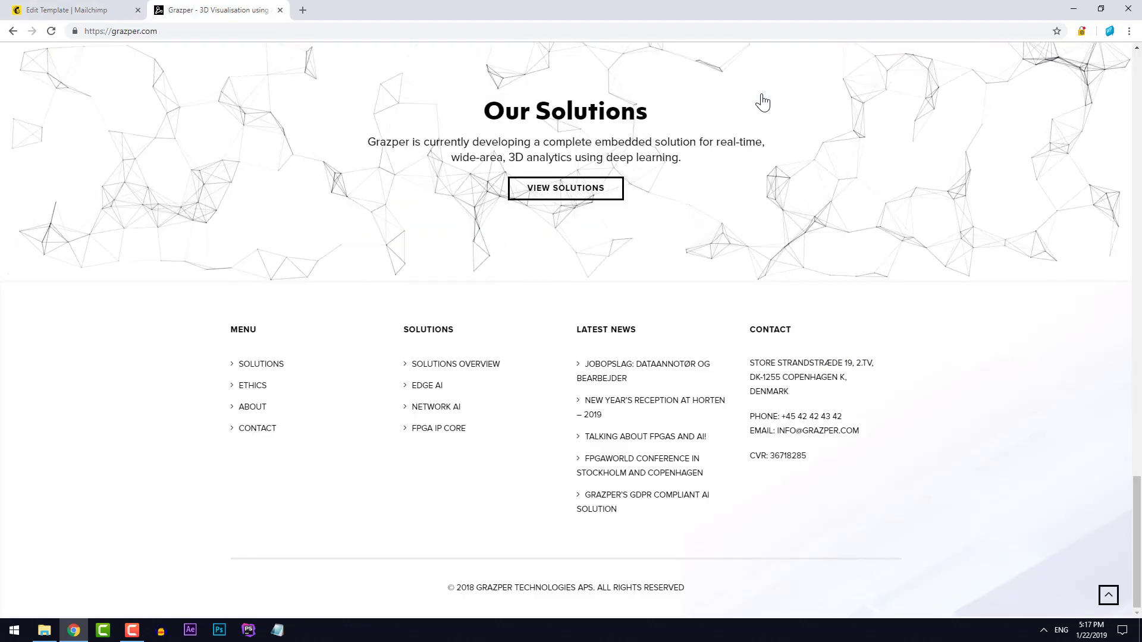
pyautogui.scroll(4, 763, 101)
pyautogui.scroll(5, 761, 94)
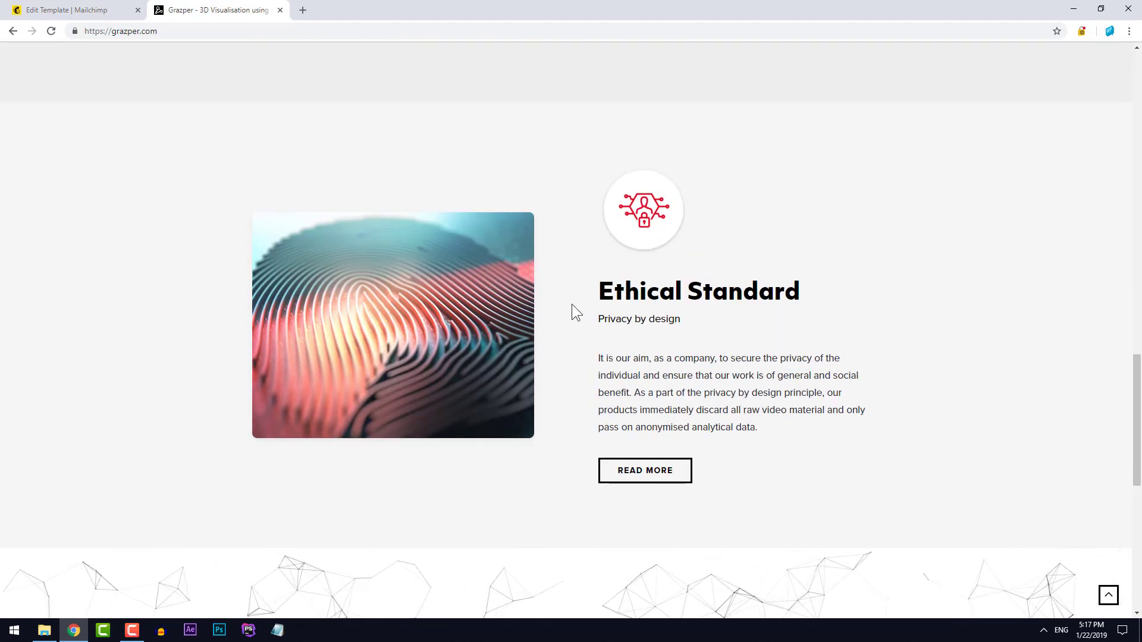
pyautogui.hotkey('ctrl', 'Tab')
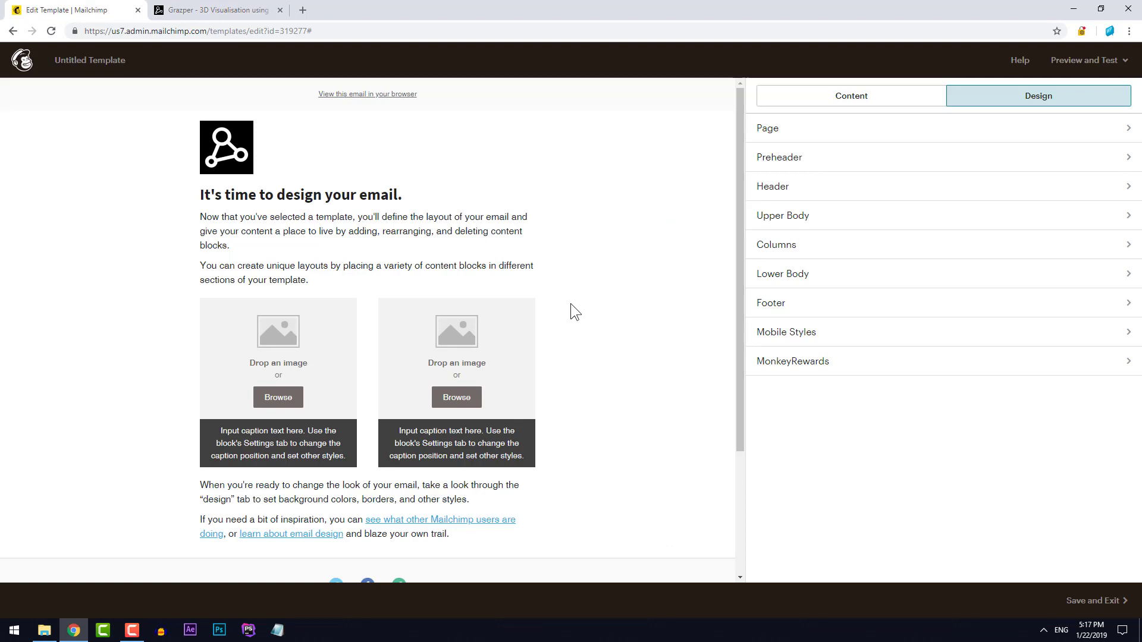
pyautogui.hotkey('ctrl', 'Tab')
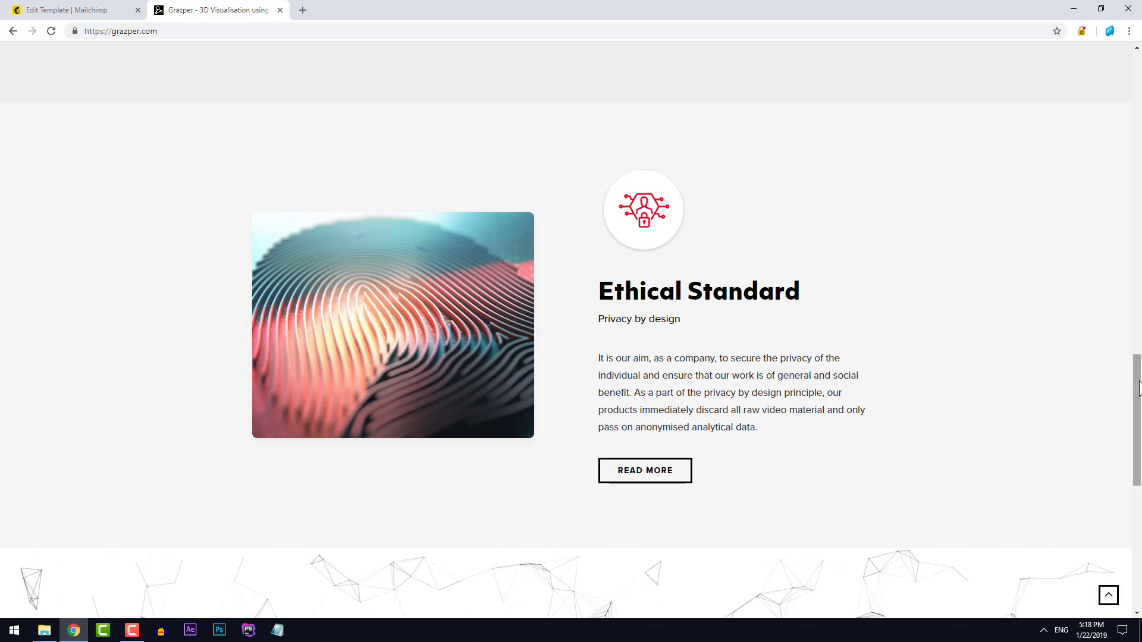
pyautogui.moveTo(1139, 388); pyautogui.dragTo(1138, 87)
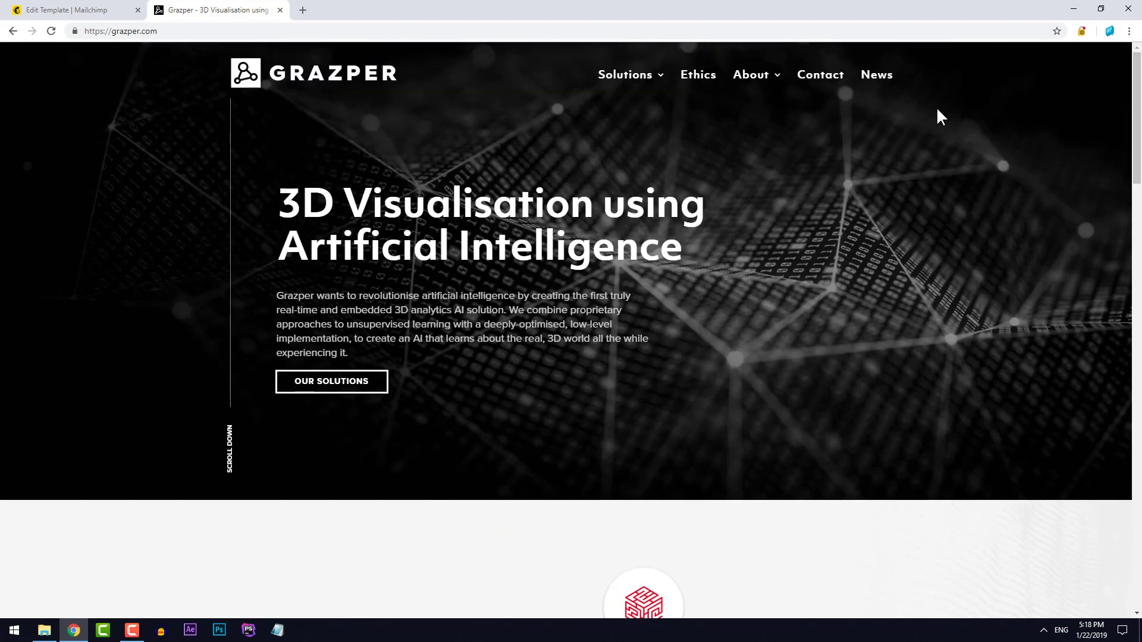
pyautogui.click(884, 84)
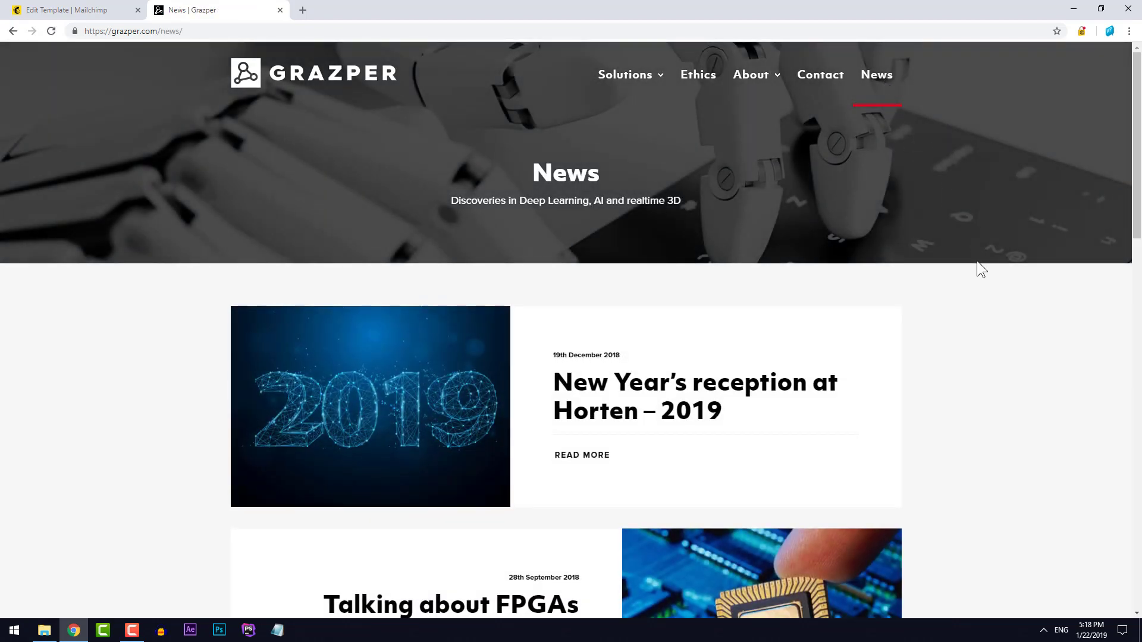
pyautogui.scroll(-2, 977, 262)
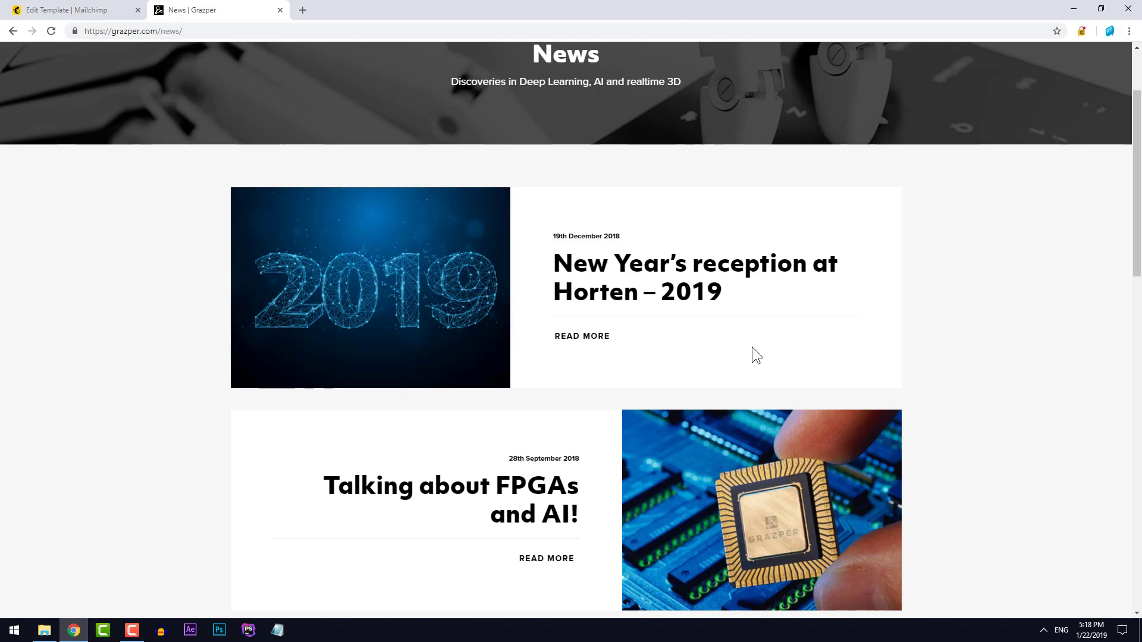
# Step: Switch back to the Mailchimp template and delete both placeholder image-with-caption blocks from the two-column section
pyautogui.hotkey('ctrl', 'Tab')
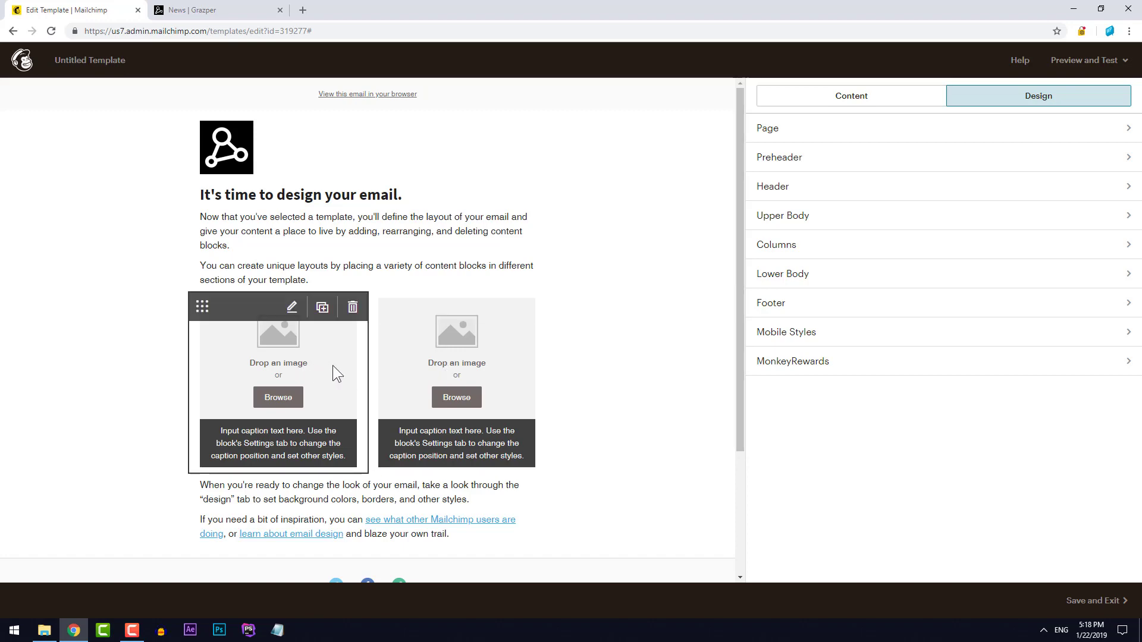
pyautogui.click(531, 306)
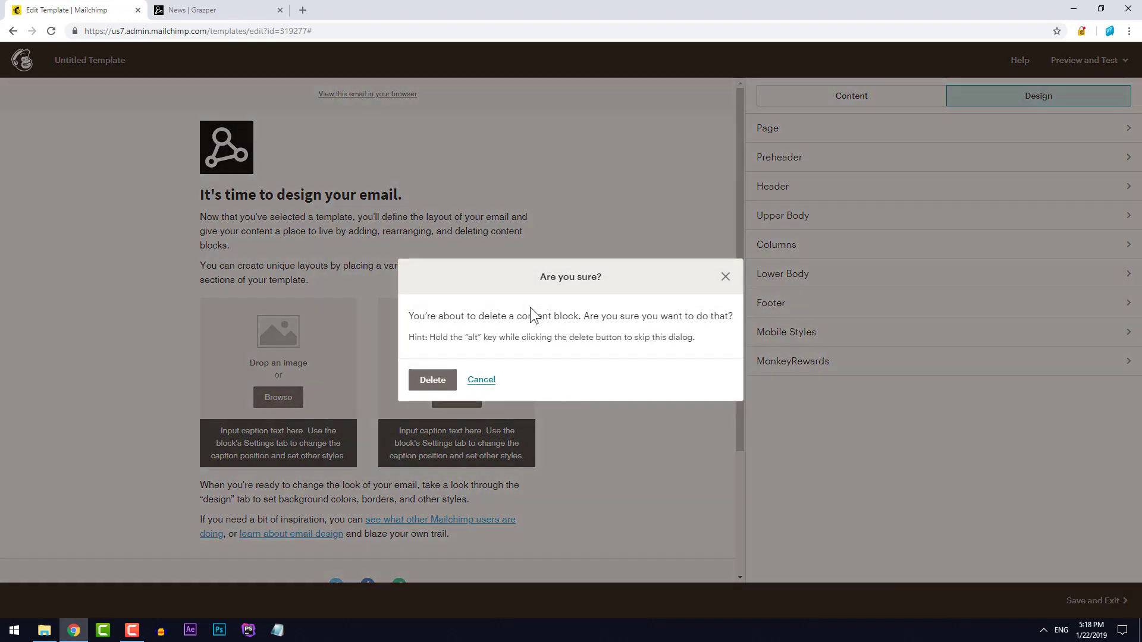
pyautogui.click(429, 381)
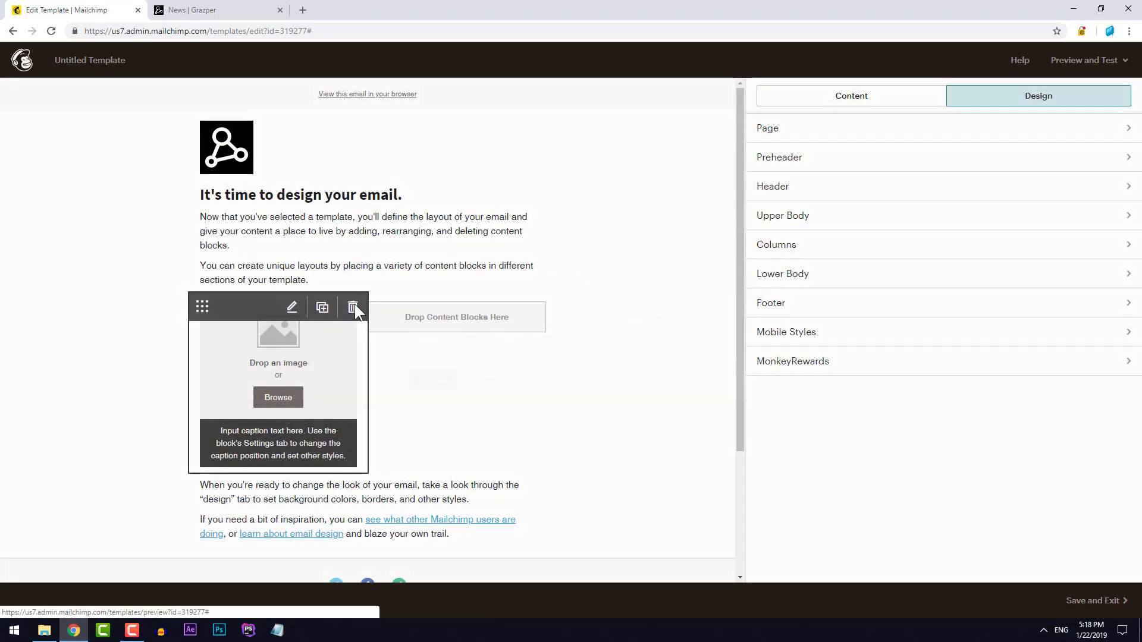
pyautogui.click(354, 304)
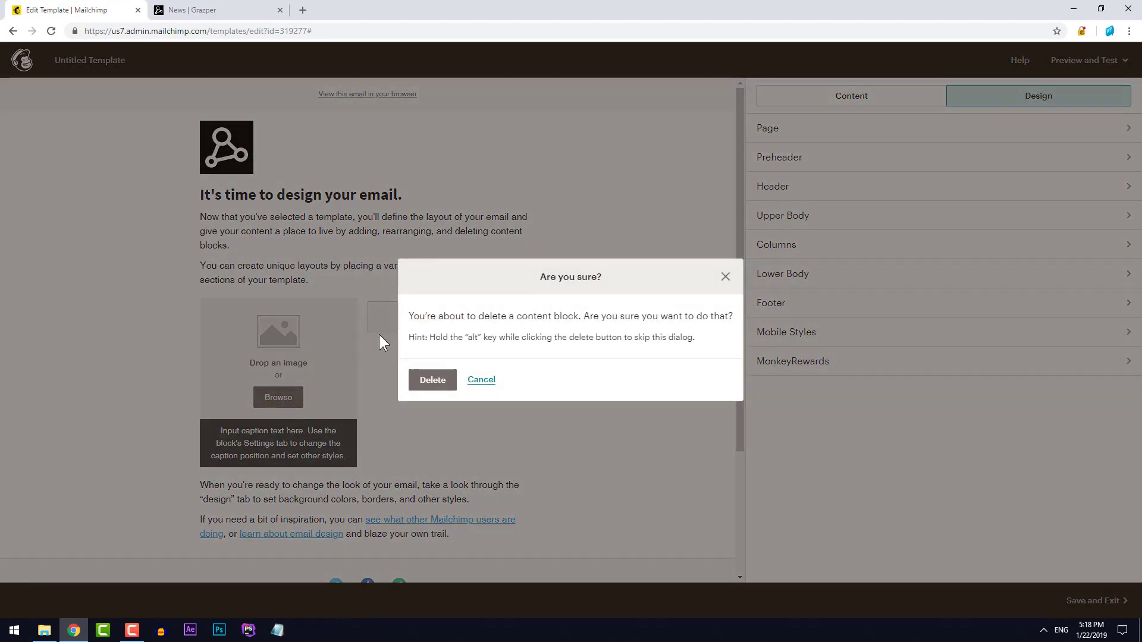
pyautogui.click(438, 380)
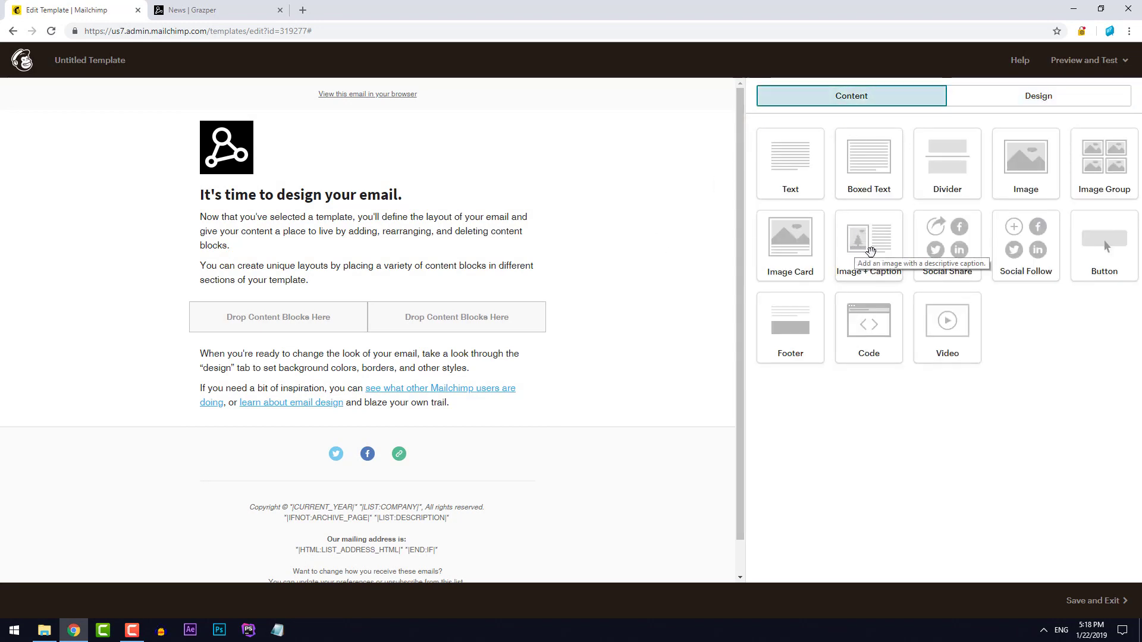
# Step: Add an Image + Caption block directly below the intro text and insert the image grazper-600x600-fingerprint.jpg into it
pyautogui.moveTo(878, 250); pyautogui.dragTo(345, 290)
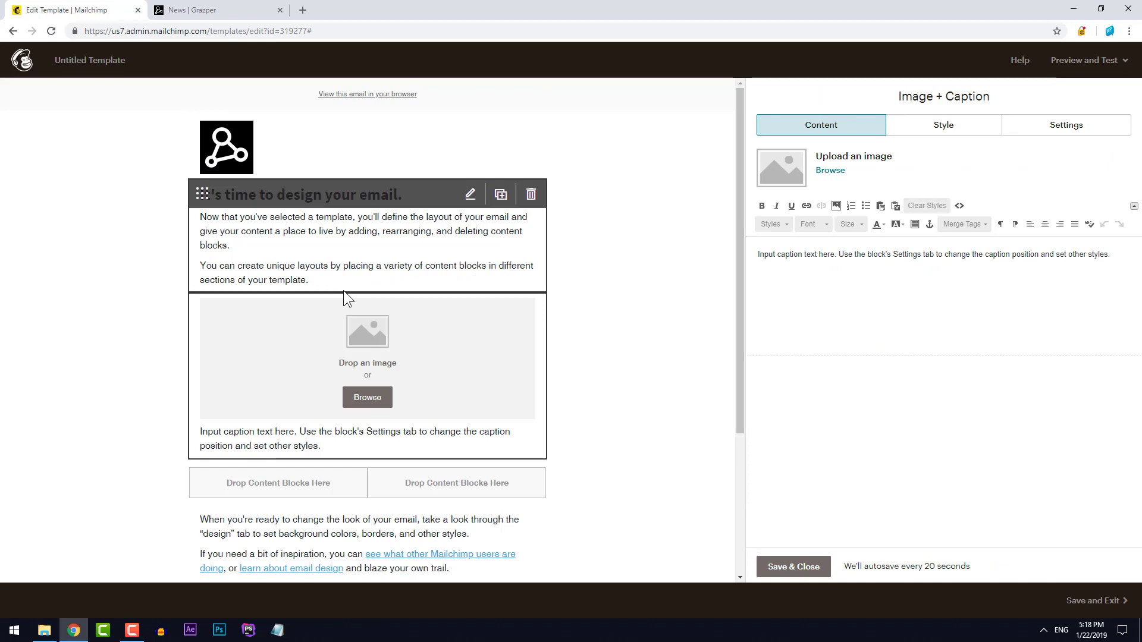
pyautogui.click(368, 397)
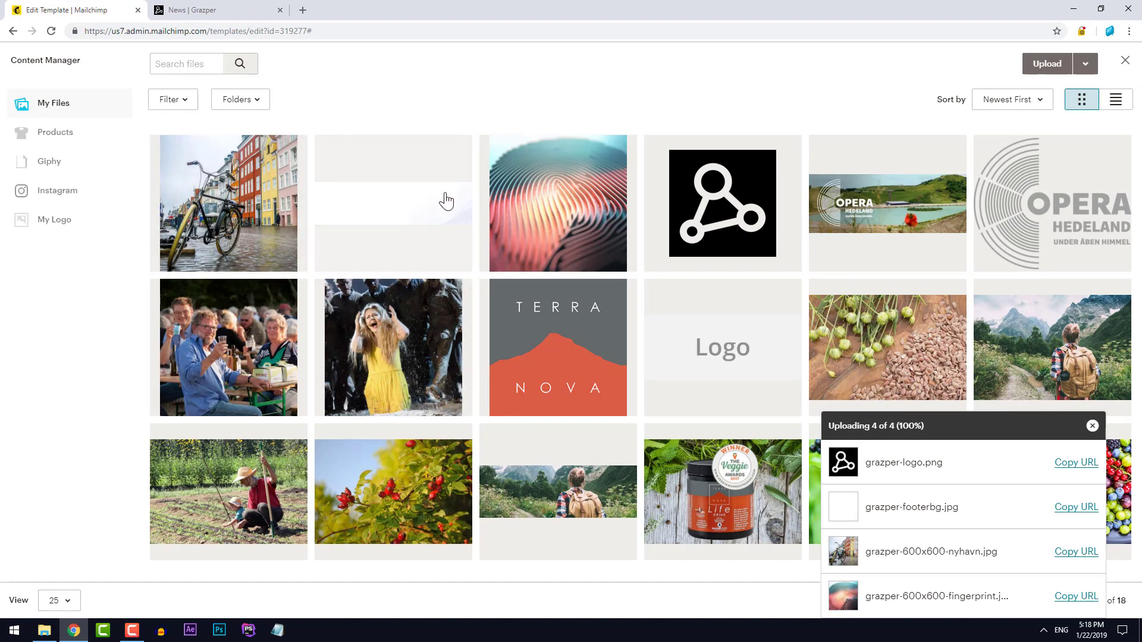
pyautogui.click(541, 213)
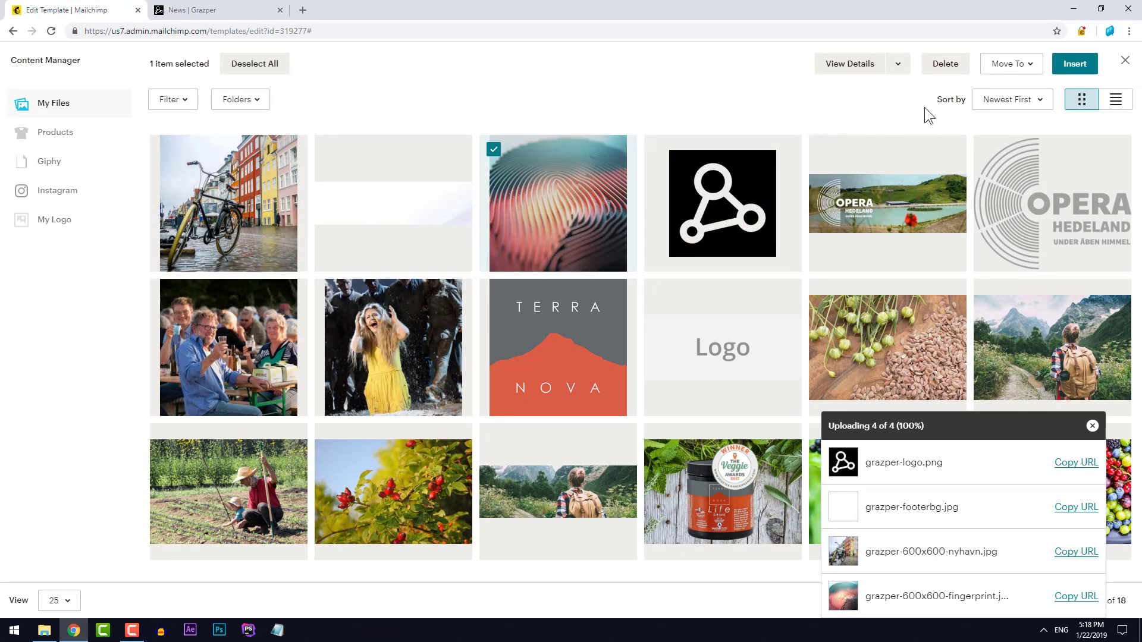
pyautogui.click(1073, 65)
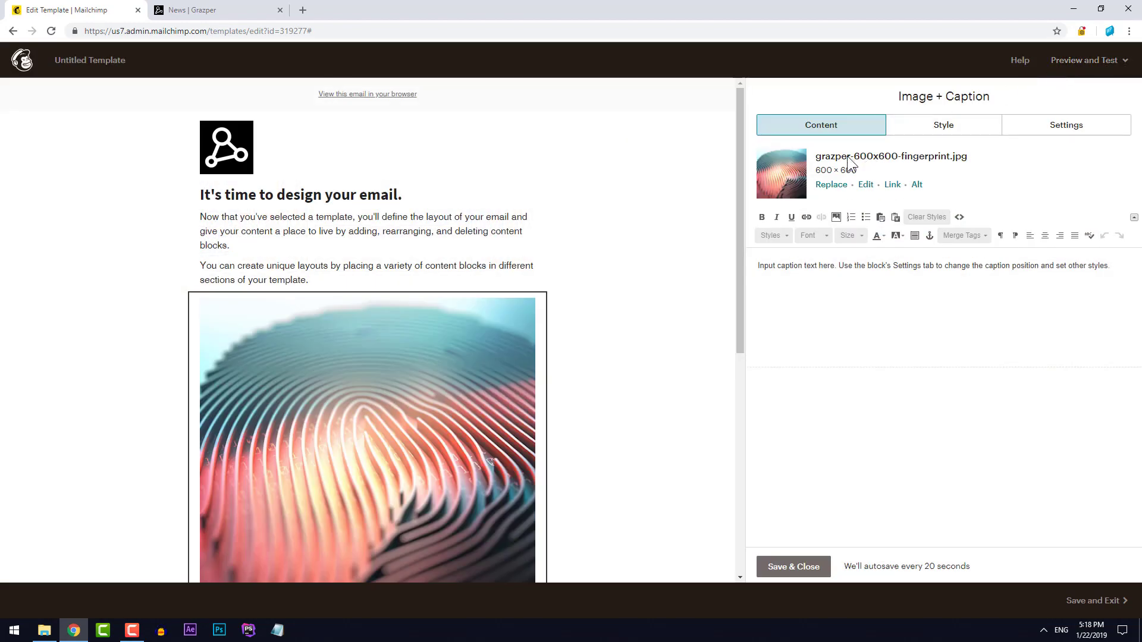
# Step: Try the fingerprint block's caption position at Right, and set it to Left
pyautogui.click(956, 128)
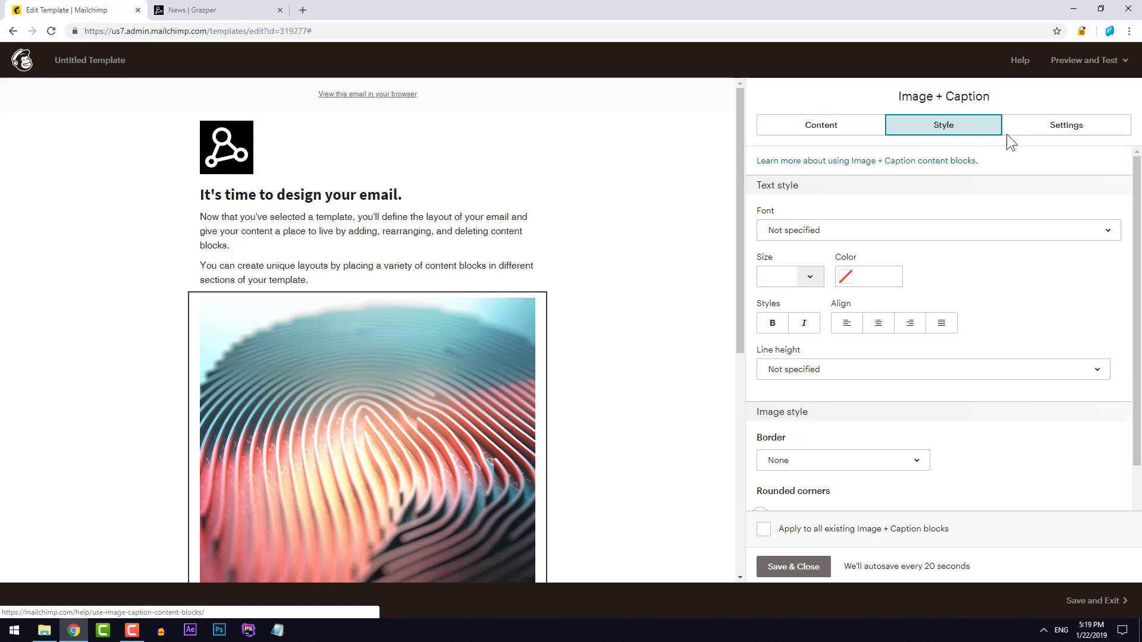
pyautogui.click(1046, 132)
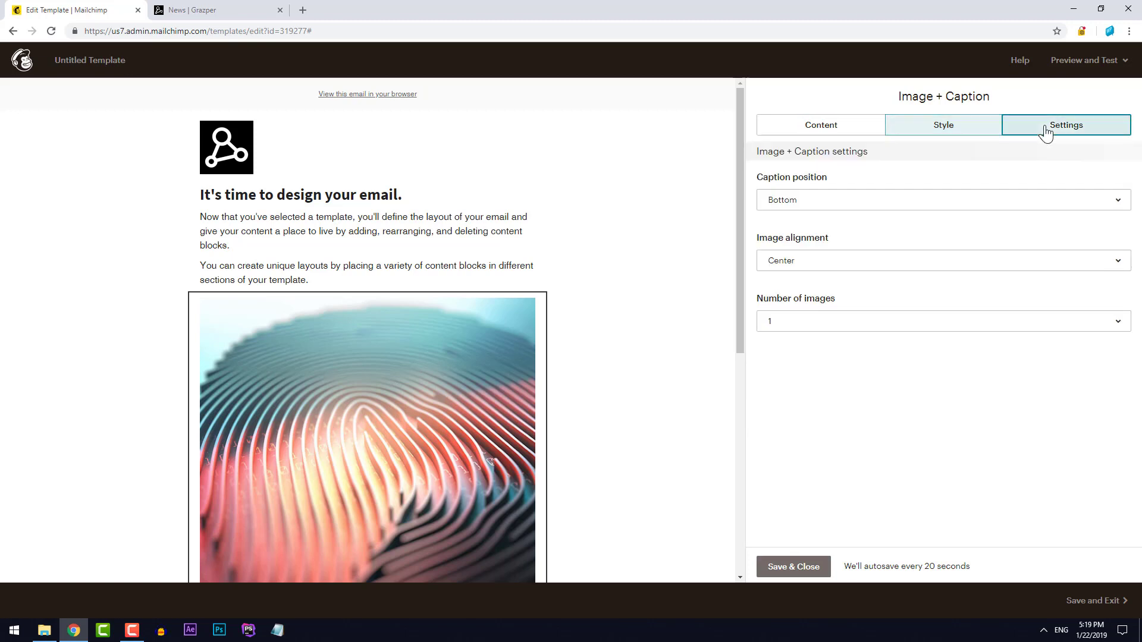
pyautogui.click(865, 202)
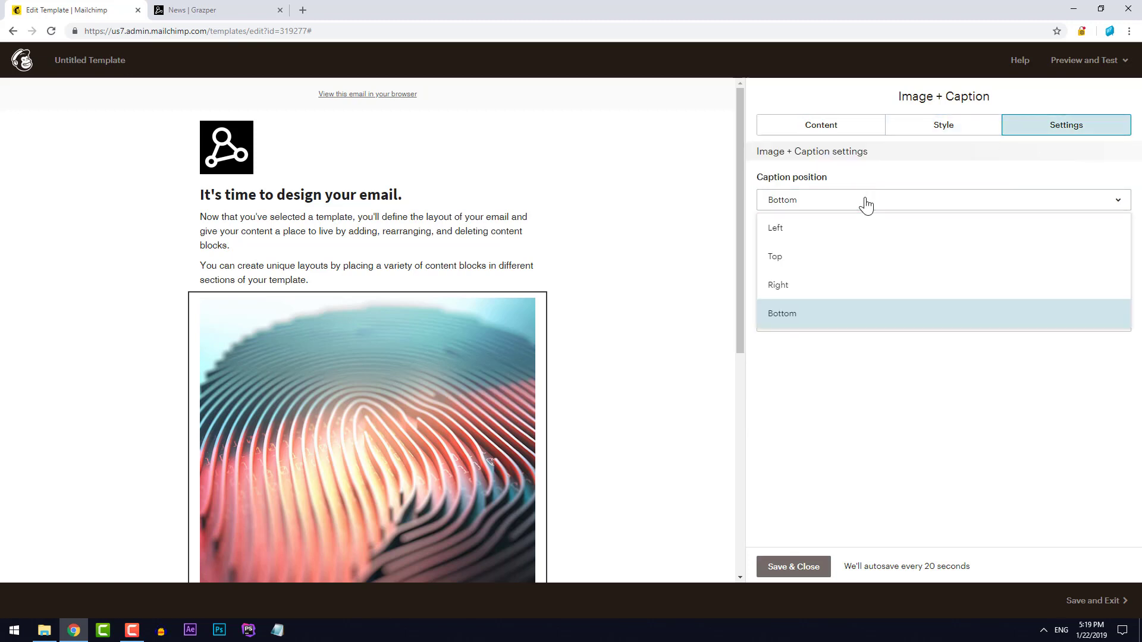
pyautogui.click(832, 286)
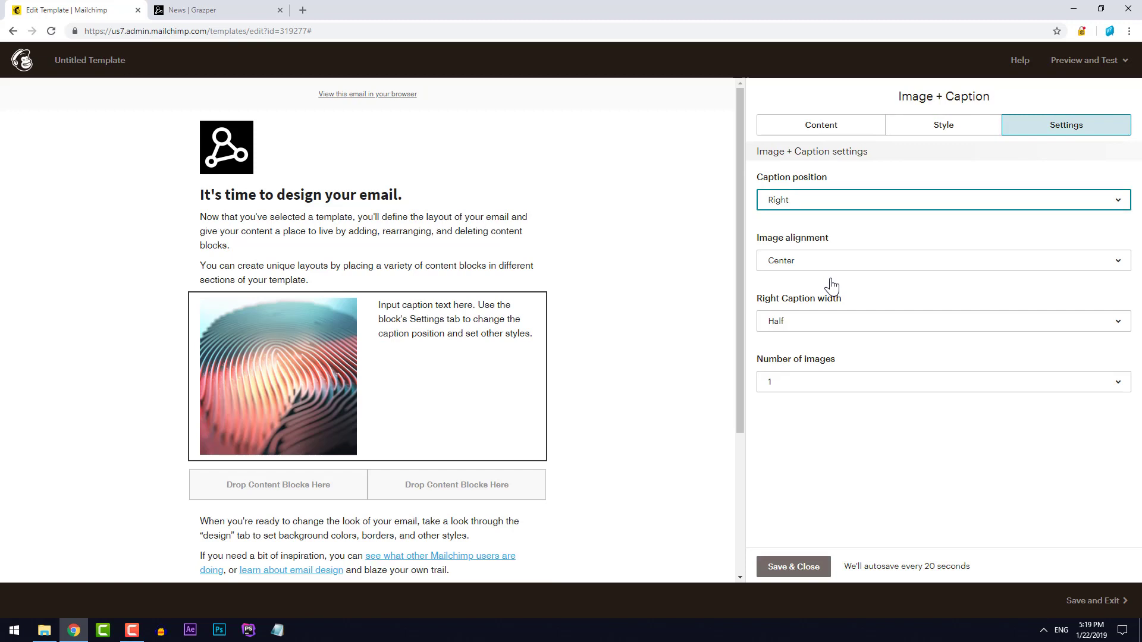
pyautogui.click(818, 205)
pyautogui.click(812, 231)
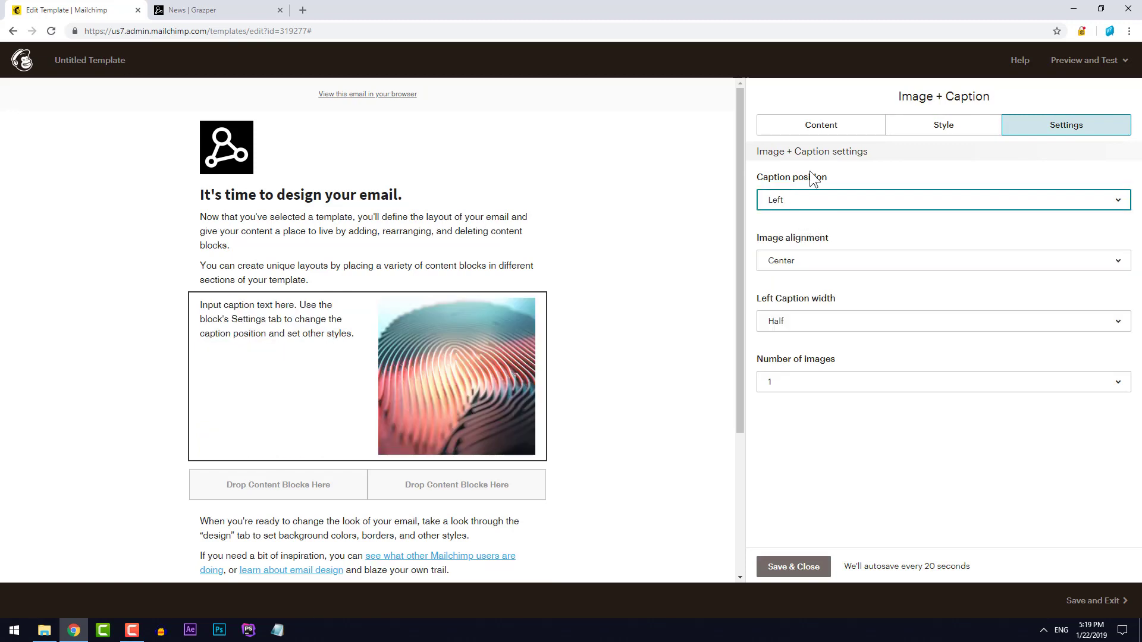
# Step: Add the headline "Grazper wins a new competition" on its own line above the fingerprint block's caption text
pyautogui.click(816, 129)
pyautogui.click(758, 260)
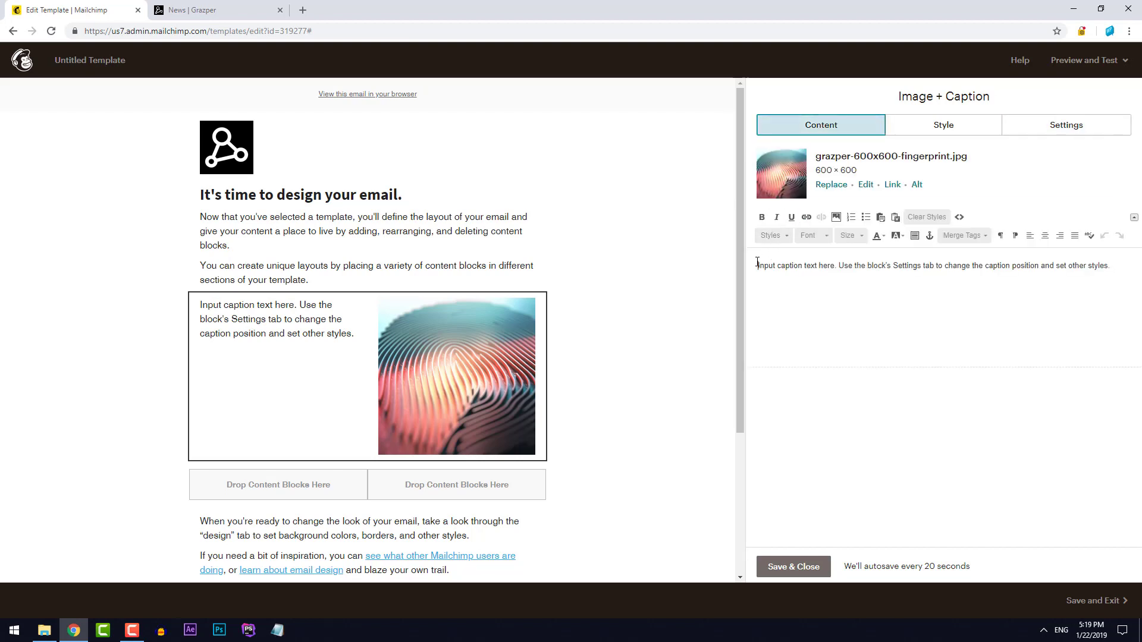
pyautogui.press('Return')
pyautogui.click(786, 263)
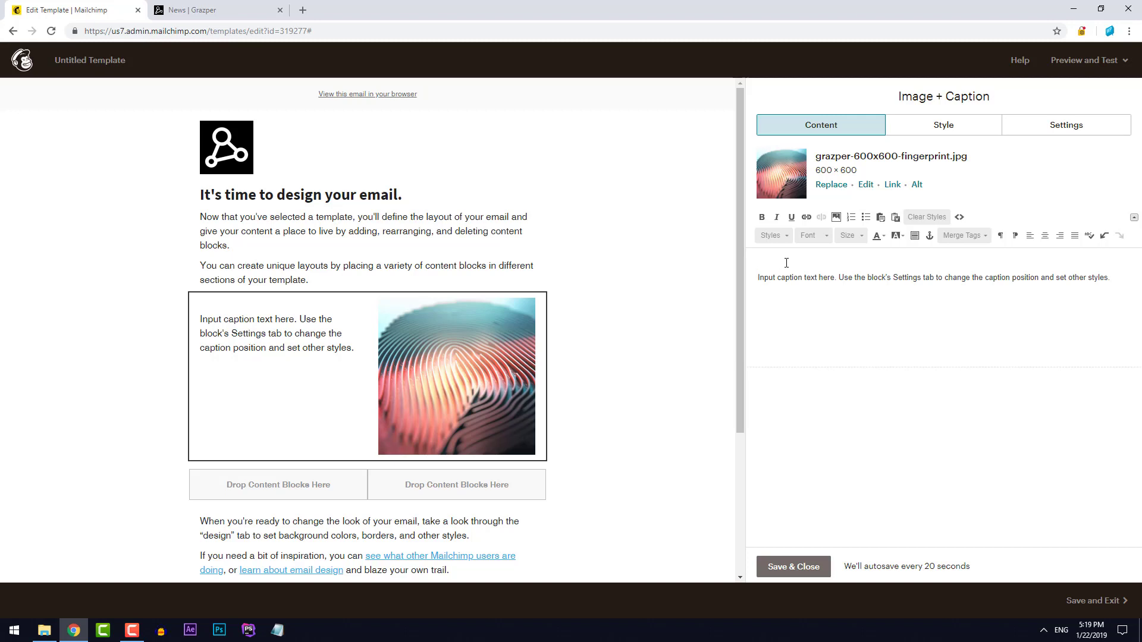
pyautogui.write('Grazper win')
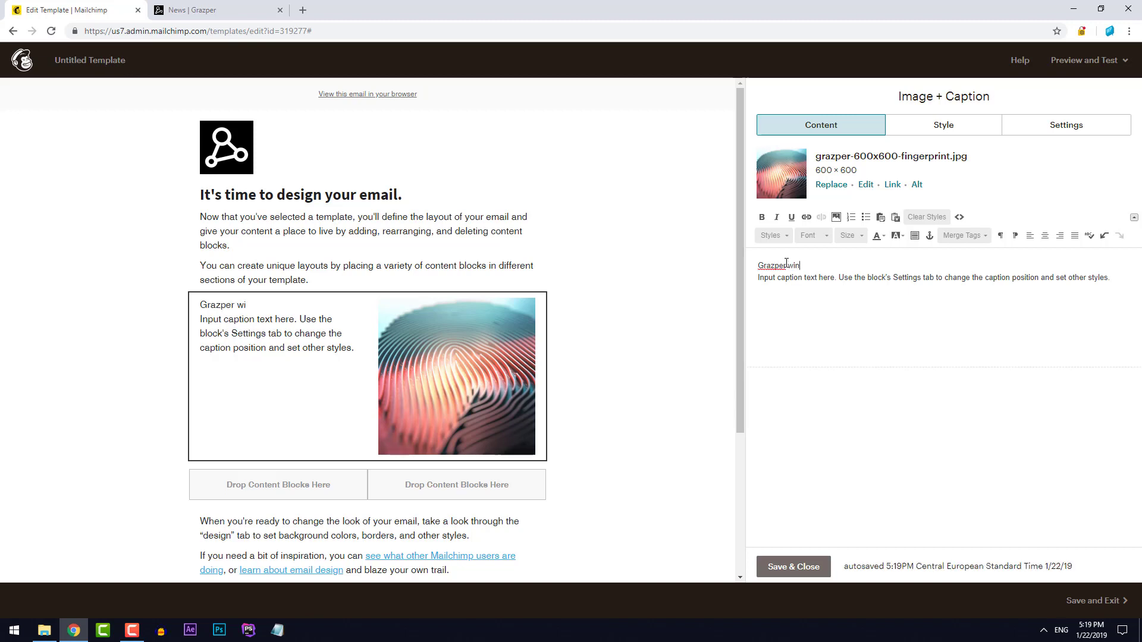
pyautogui.write('s a new competition')
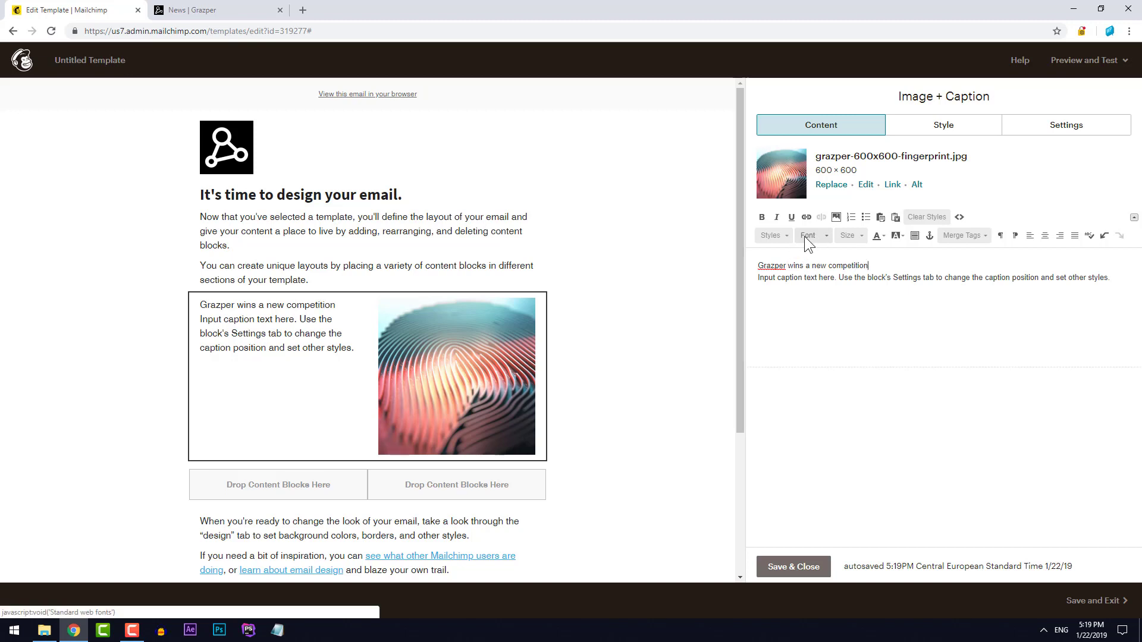
# Step: Format the headline "Grazper wins a new competition" as heading 2 with font size 18
pyautogui.click(773, 236)
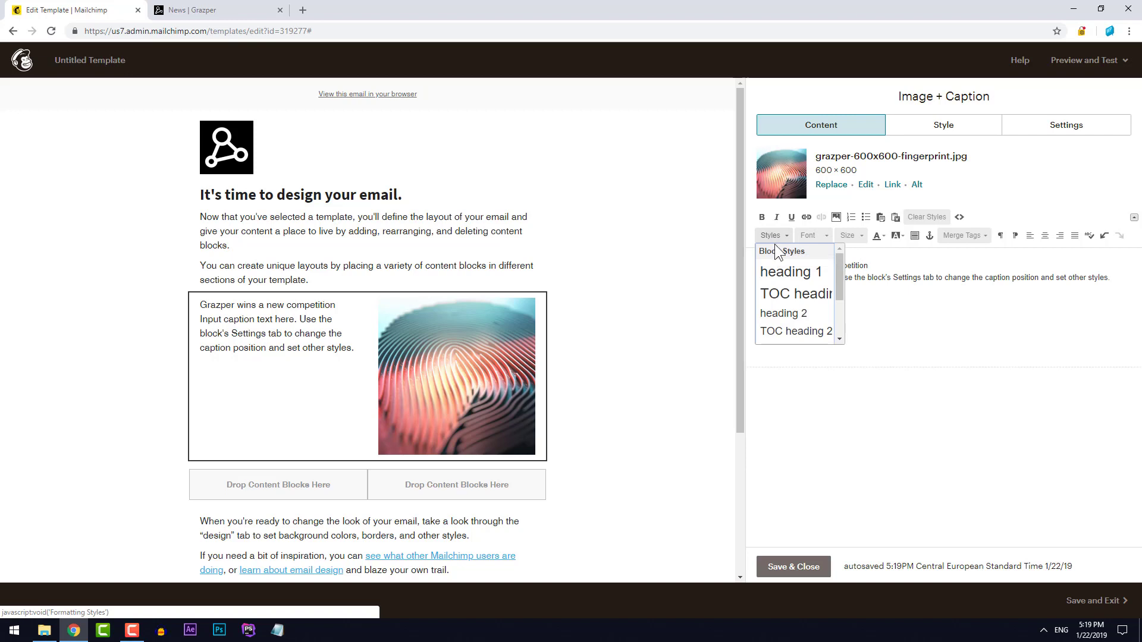
pyautogui.click(784, 313)
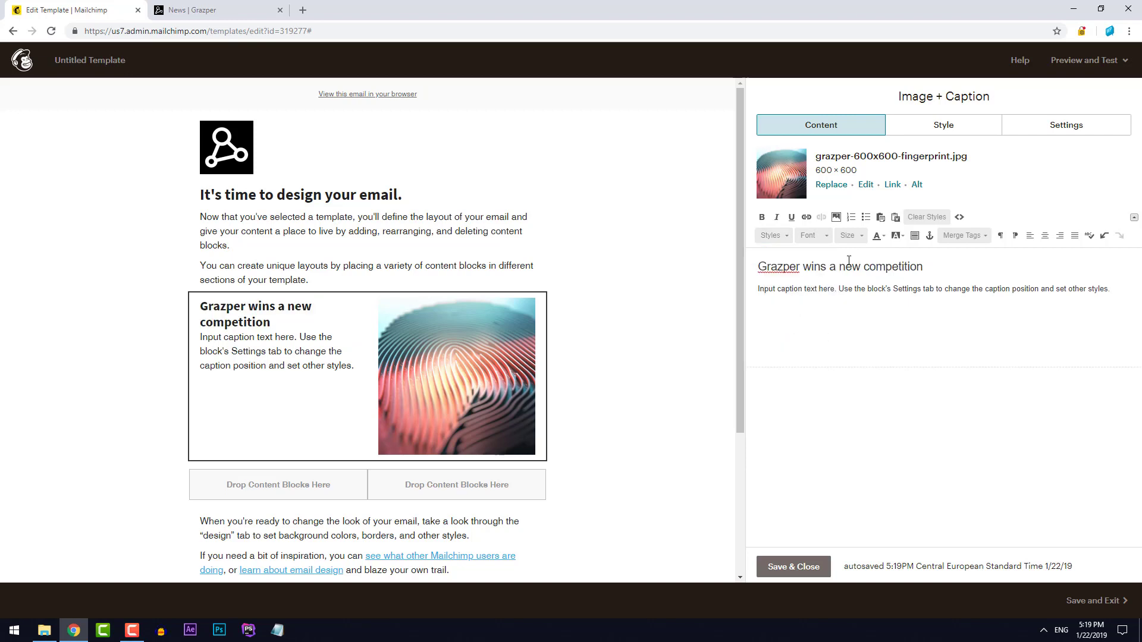
pyautogui.click(768, 237)
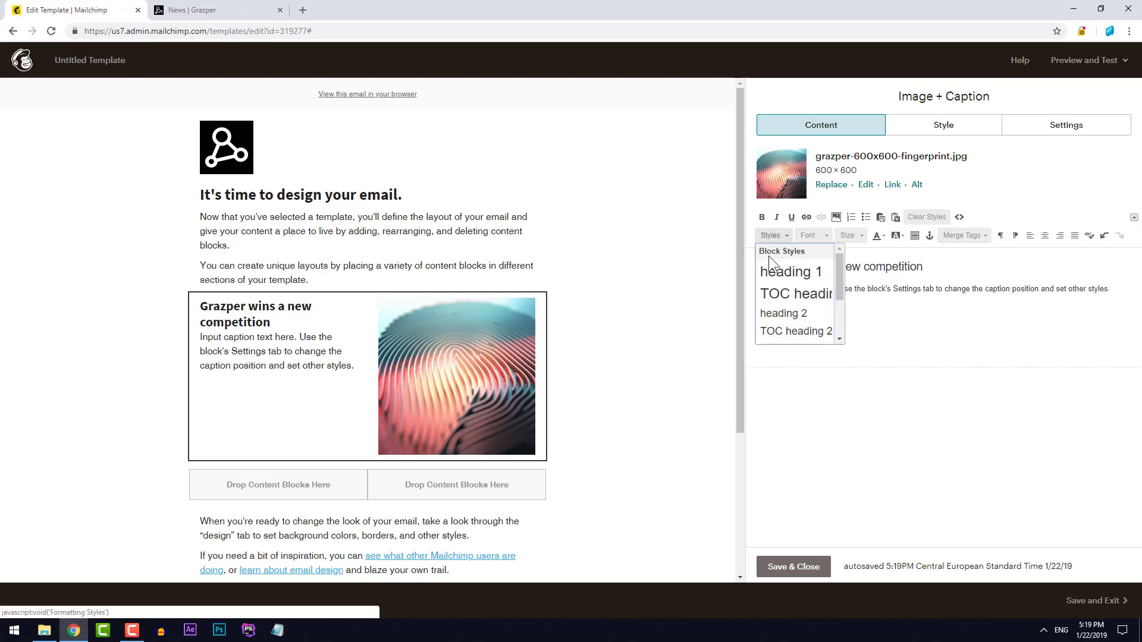
pyautogui.click(768, 235)
pyautogui.moveTo(923, 266); pyautogui.dragTo(742, 265)
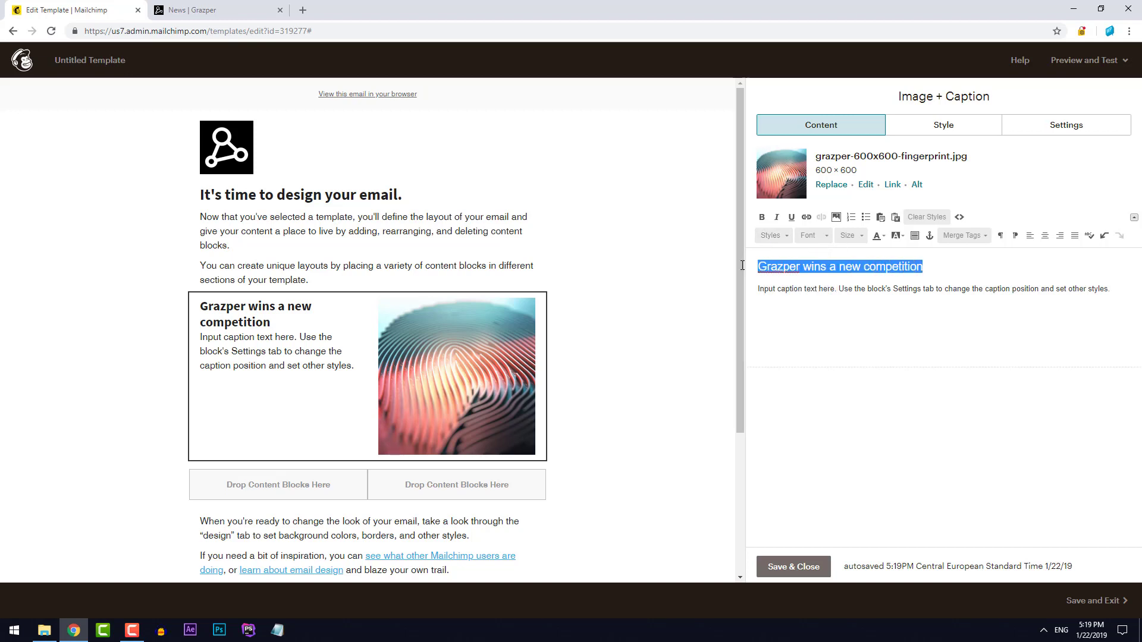
pyautogui.click(859, 237)
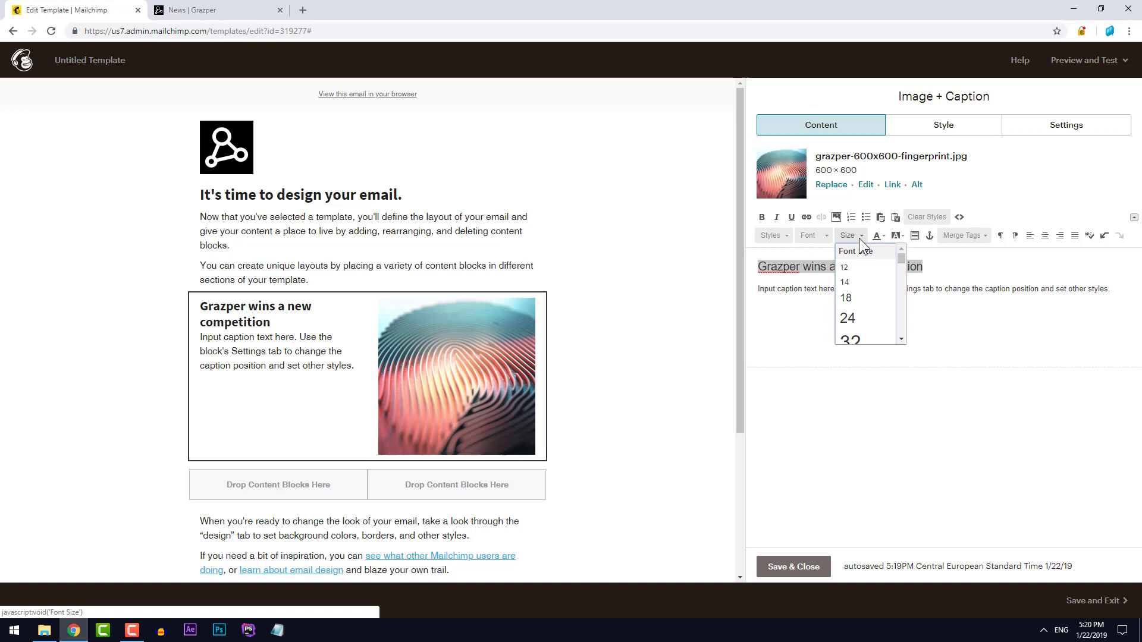
pyautogui.click(860, 300)
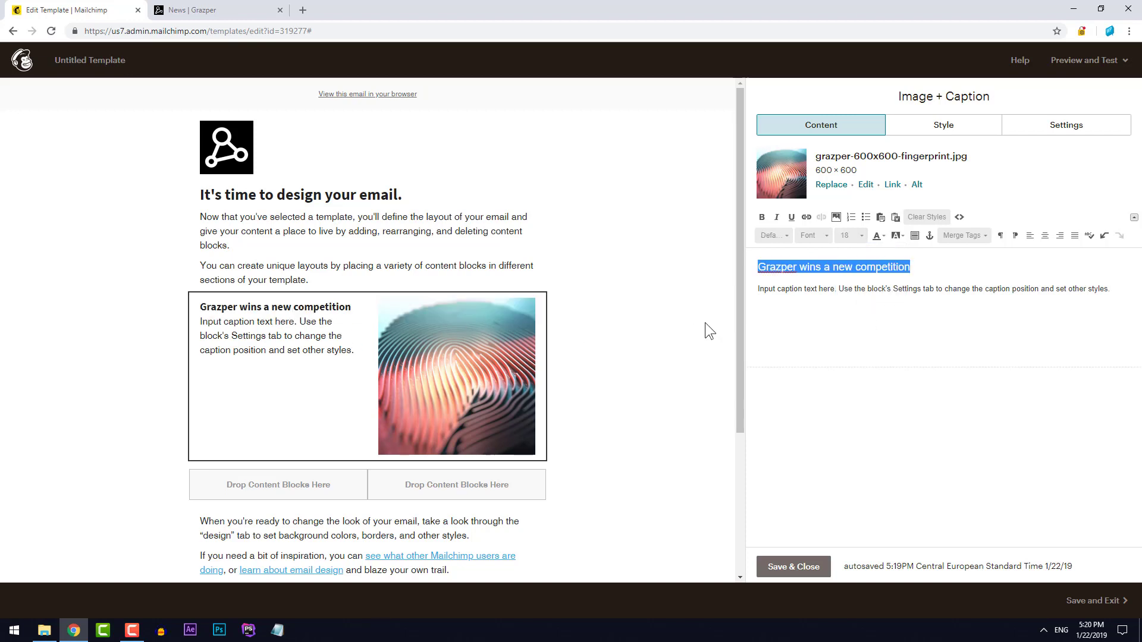
# Step: Lengthen the caption's placeholder paragraph by appending a copy of its own text at the end
pyautogui.moveTo(1123, 290); pyautogui.dragTo(758, 290)
pyautogui.hotkey('ctrl', 'c')
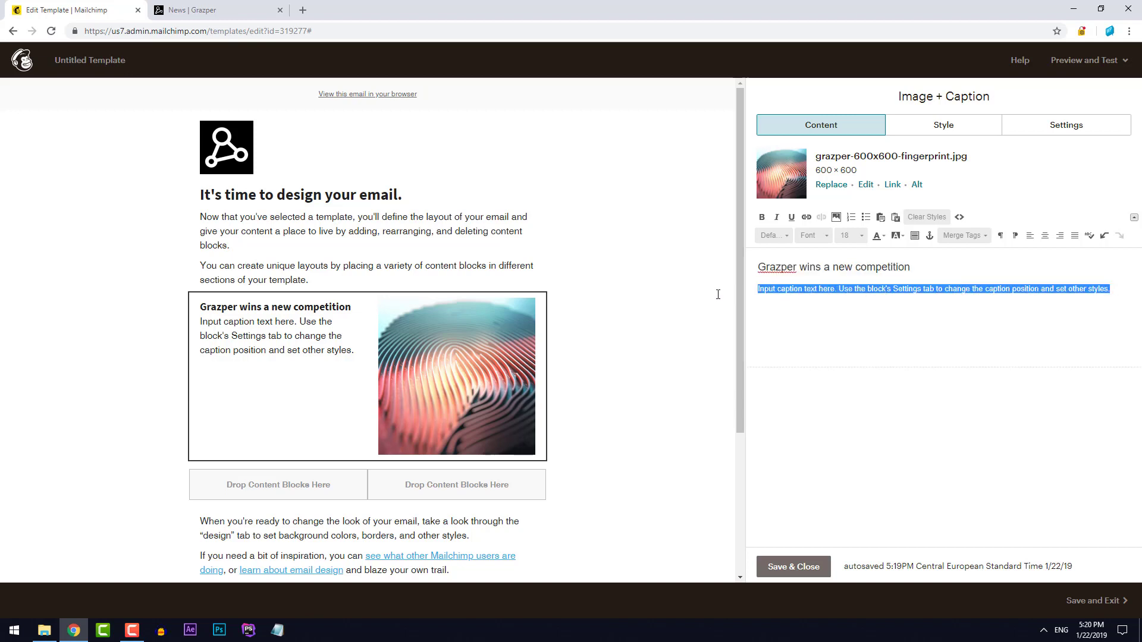
pyautogui.click(1112, 292)
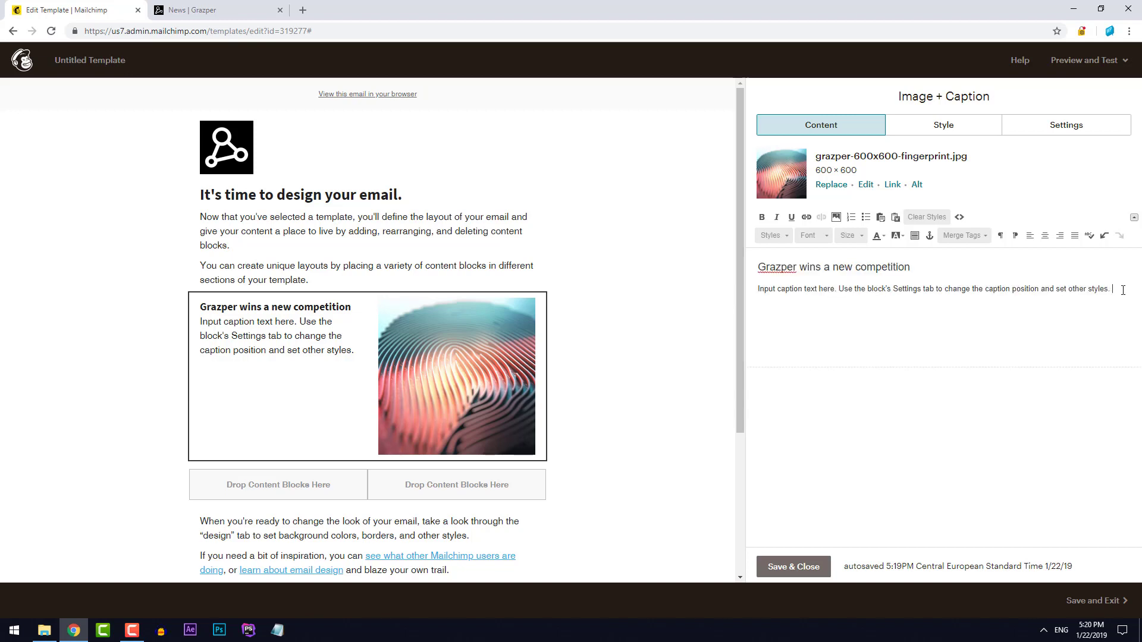
pyautogui.hotkey('ctrl', 'v')
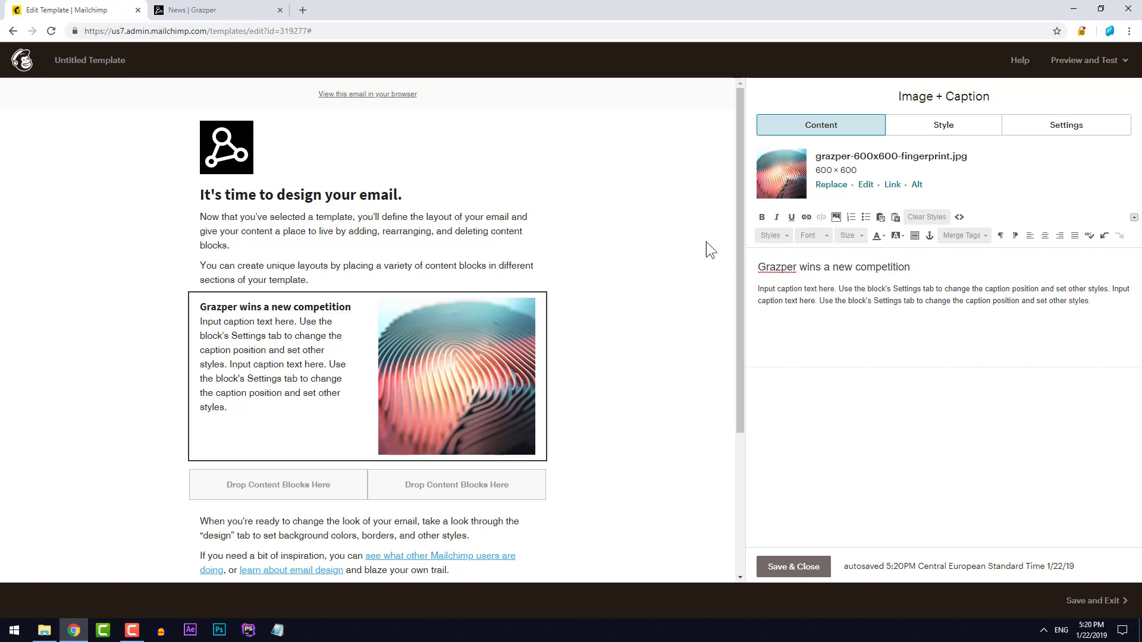
# Step: Check the link wording on the Grazper news page and add "READ MORE" on its own line below the fingerprint block's caption text
pyautogui.click(221, 11)
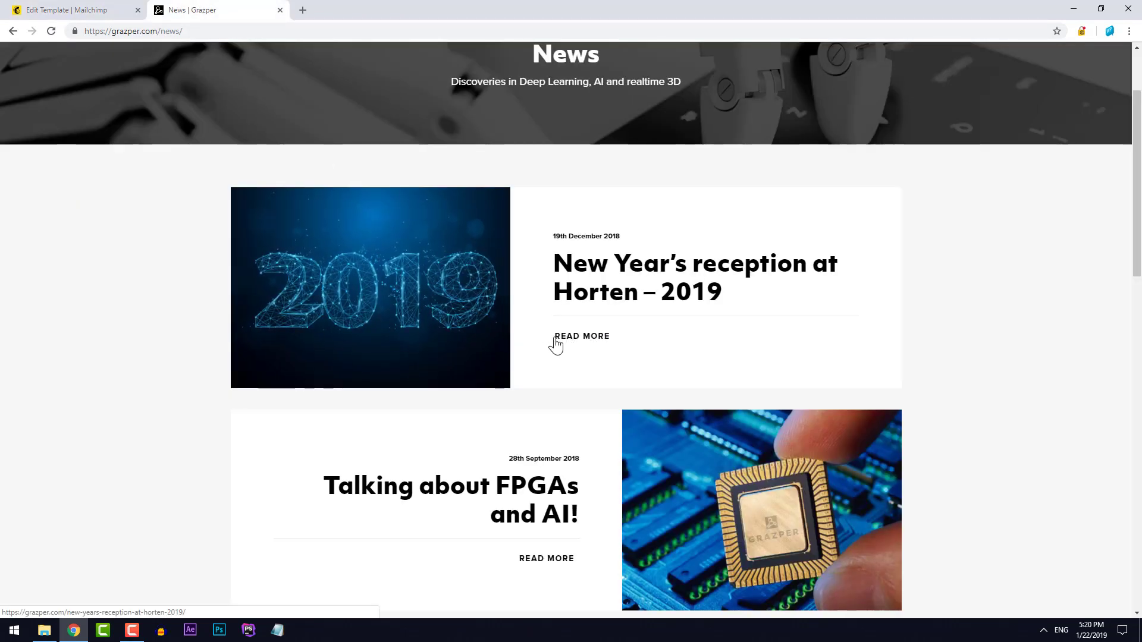
pyautogui.click(87, 18)
pyautogui.write('R')
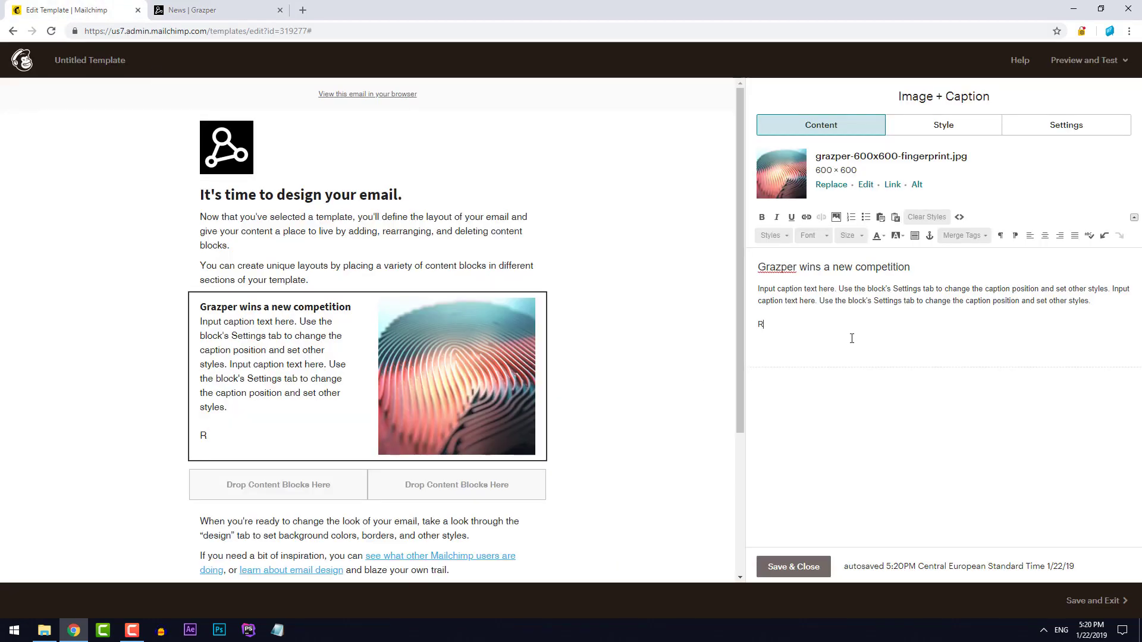
pyautogui.write('EAD MORE')
# Step: Format the "READ MORE" line in bold Source Sans Pro
pyautogui.tripleClick(807, 324)
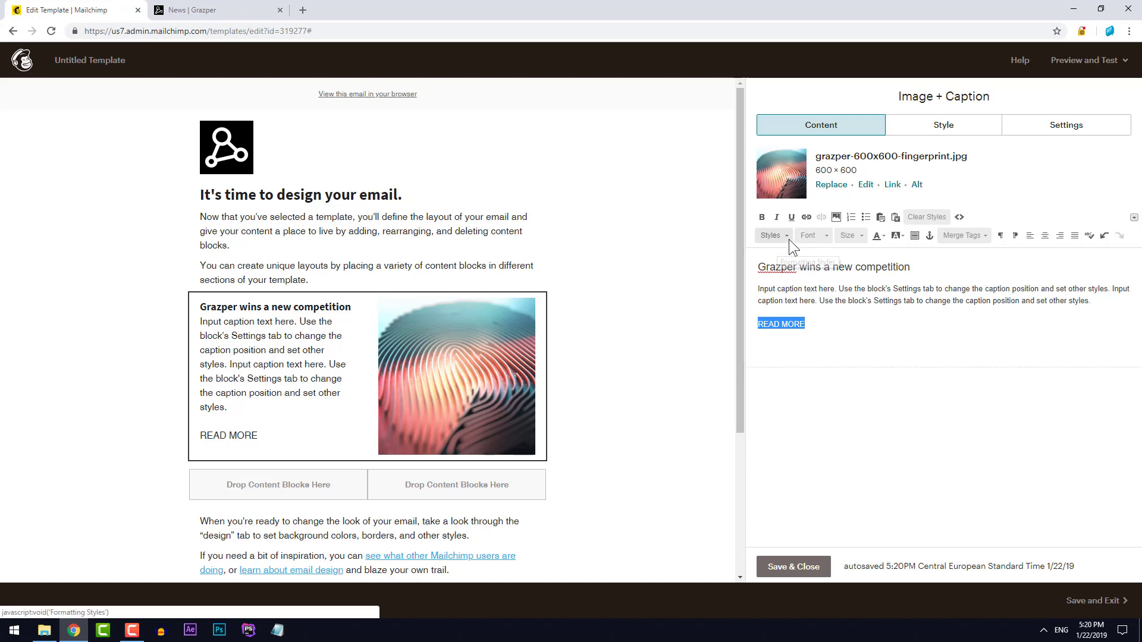
pyautogui.click(821, 237)
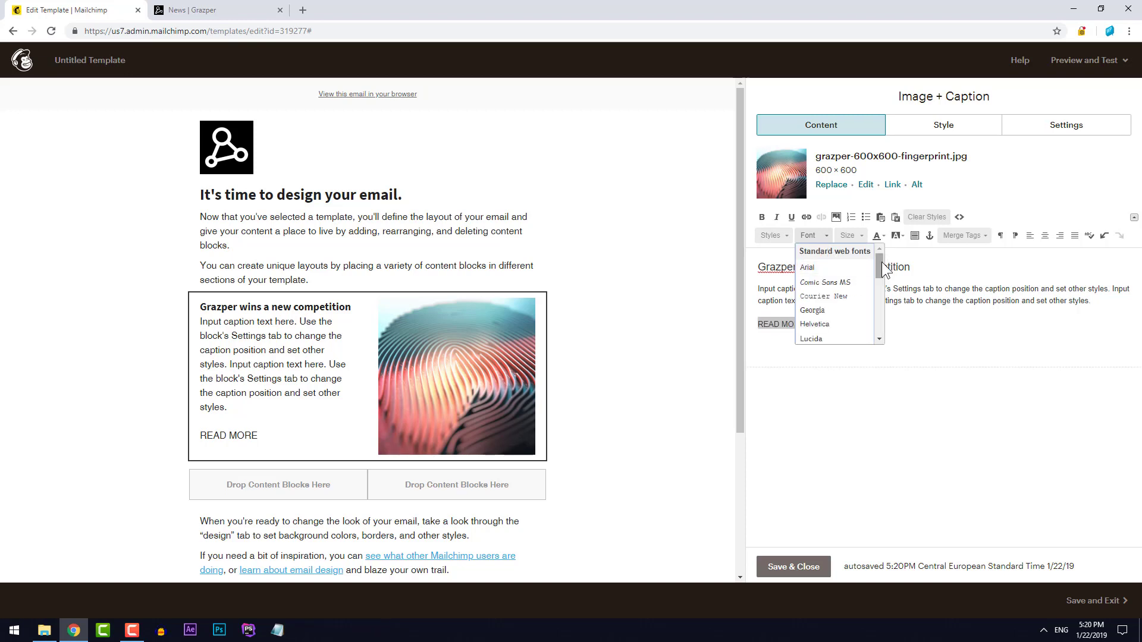
pyautogui.moveTo(878, 262); pyautogui.dragTo(876, 337)
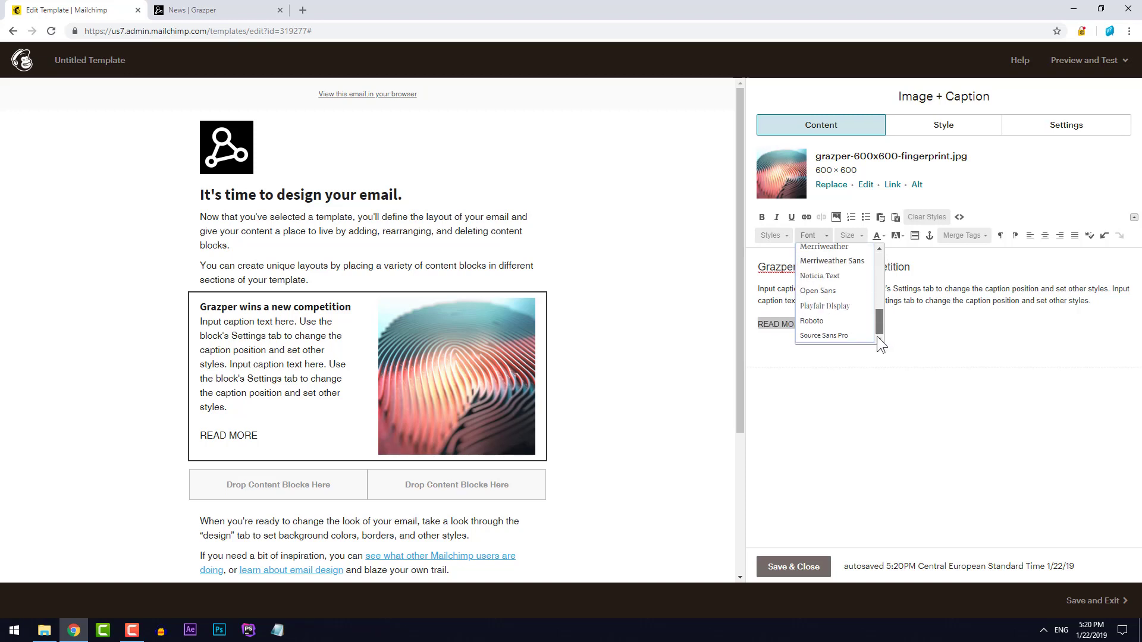
pyautogui.click(826, 335)
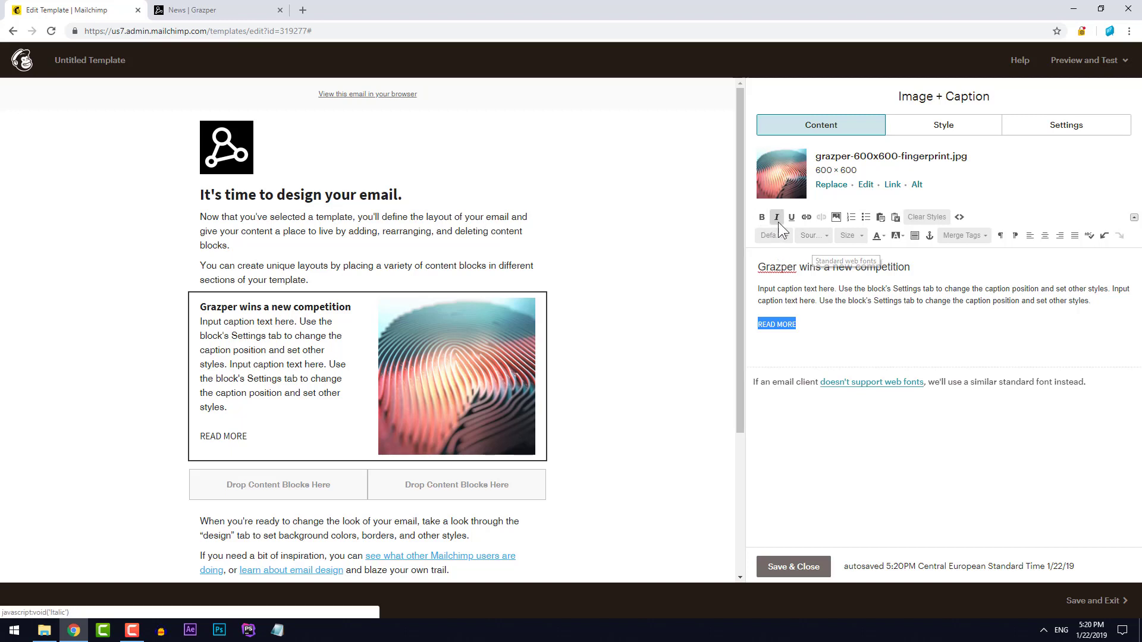
pyautogui.click(761, 218)
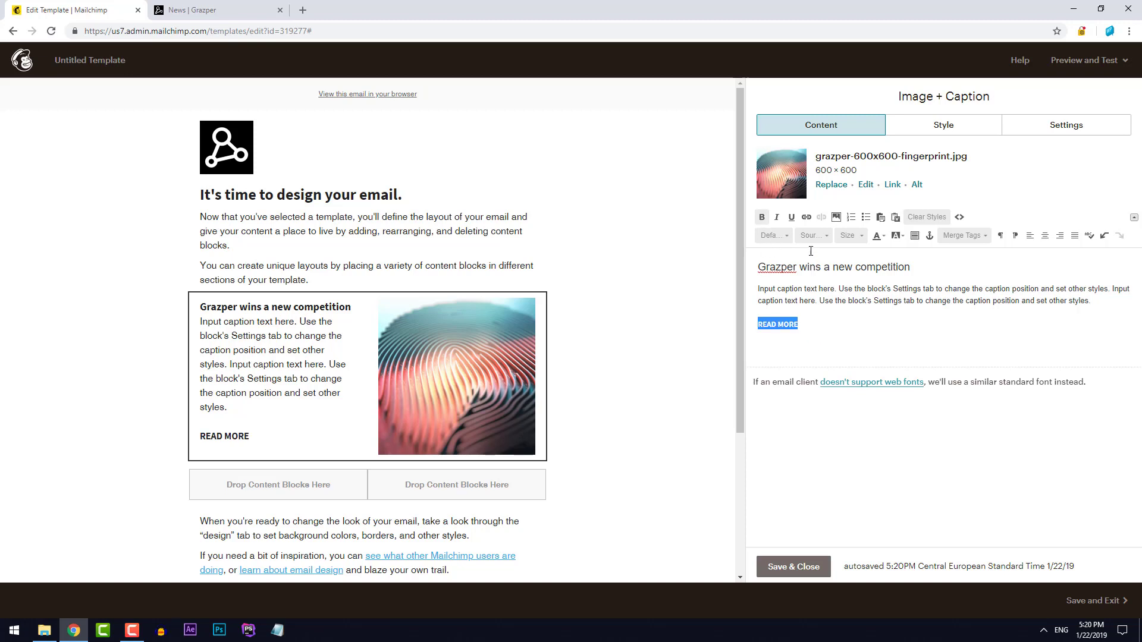
pyautogui.click(805, 217)
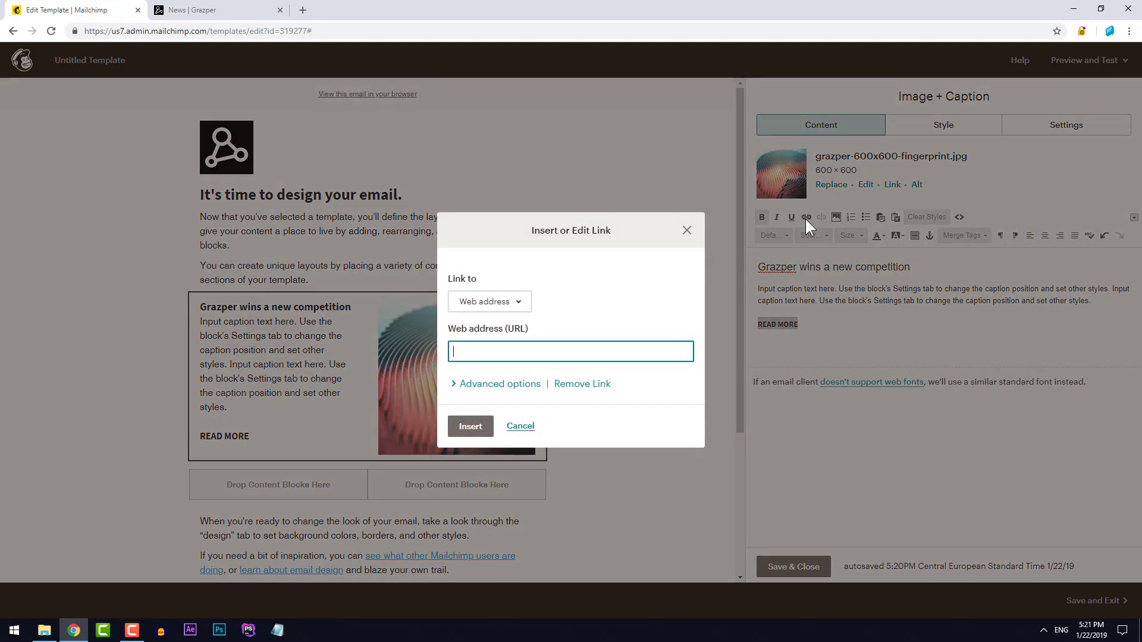
pyautogui.click(234, 9)
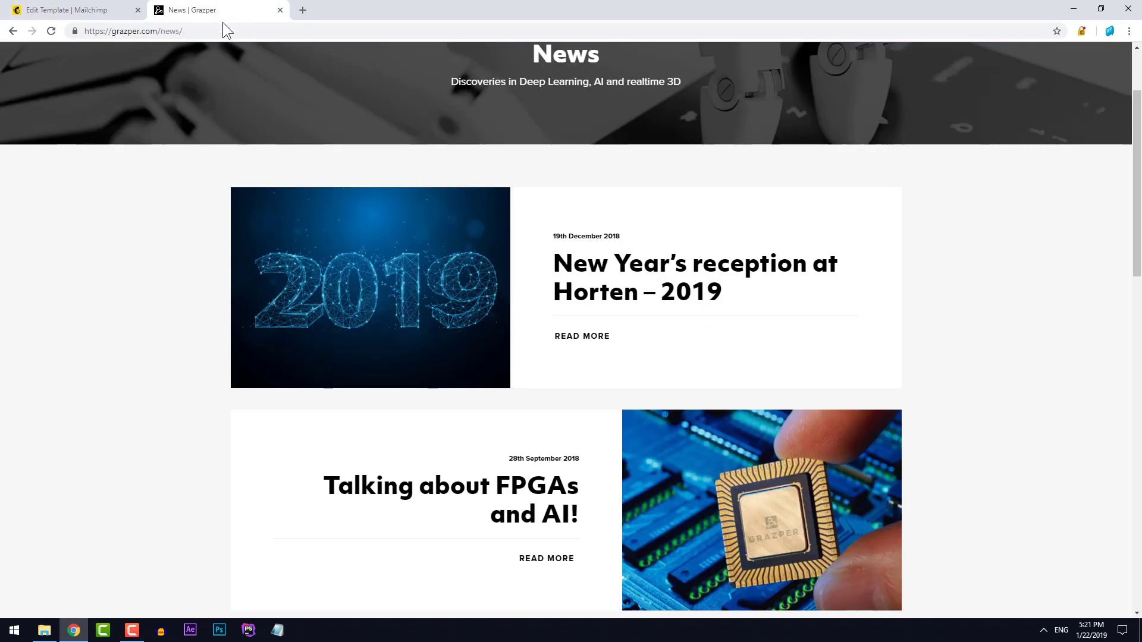
pyautogui.click(210, 30)
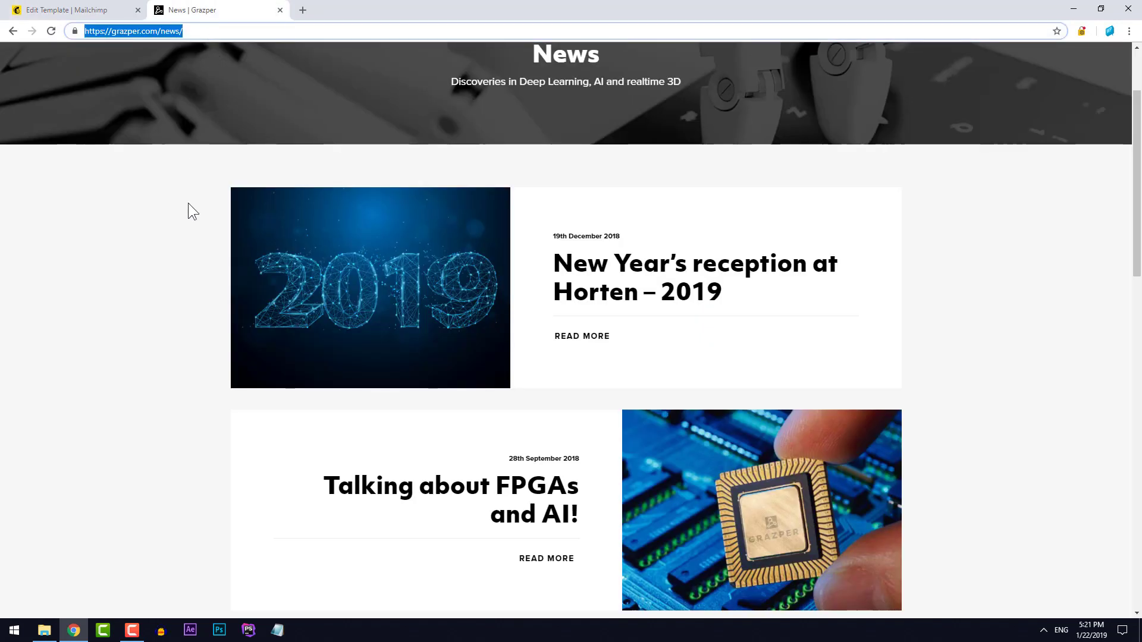
pyautogui.hotkey('ctrl', 'c')
pyautogui.hotkey('ctrl', 'pageup')
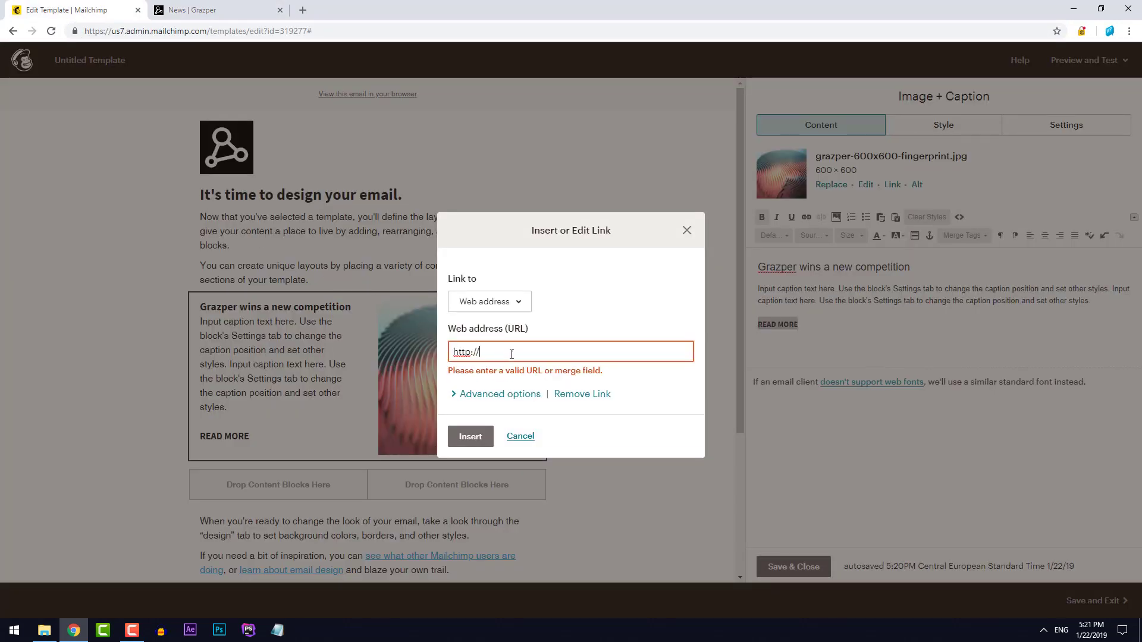
pyautogui.hotkey('ctrl', 'a')
pyautogui.hotkey('ctrl', 'v')
pyautogui.click(470, 437)
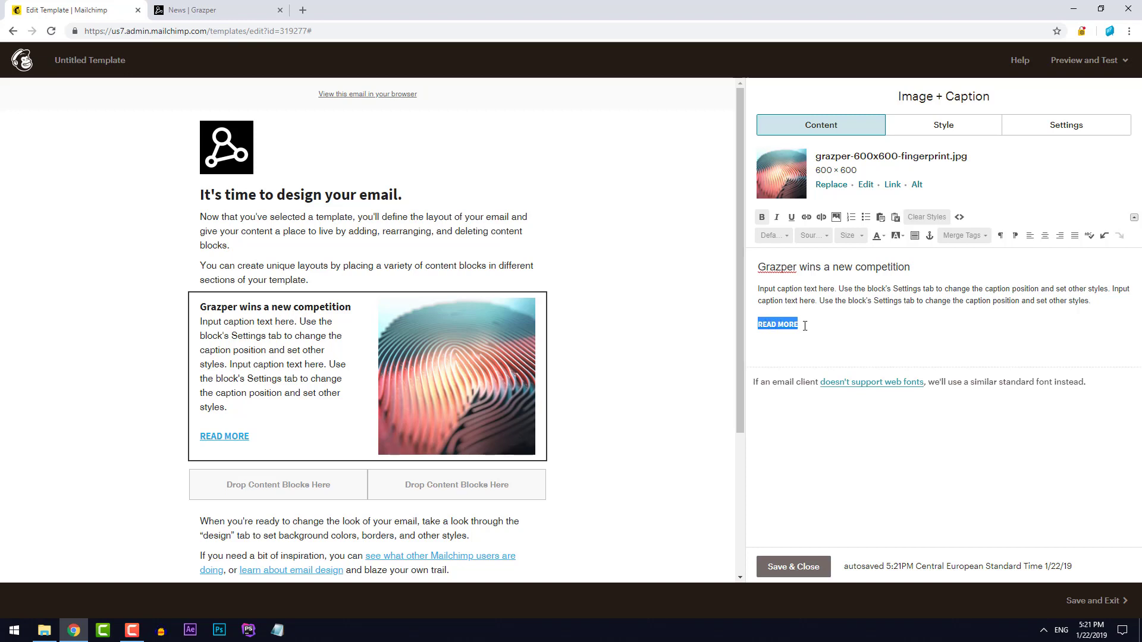
pyautogui.moveTo(506, 362)
pyautogui.click(893, 185)
pyautogui.hotkey('ctrl', 'v')
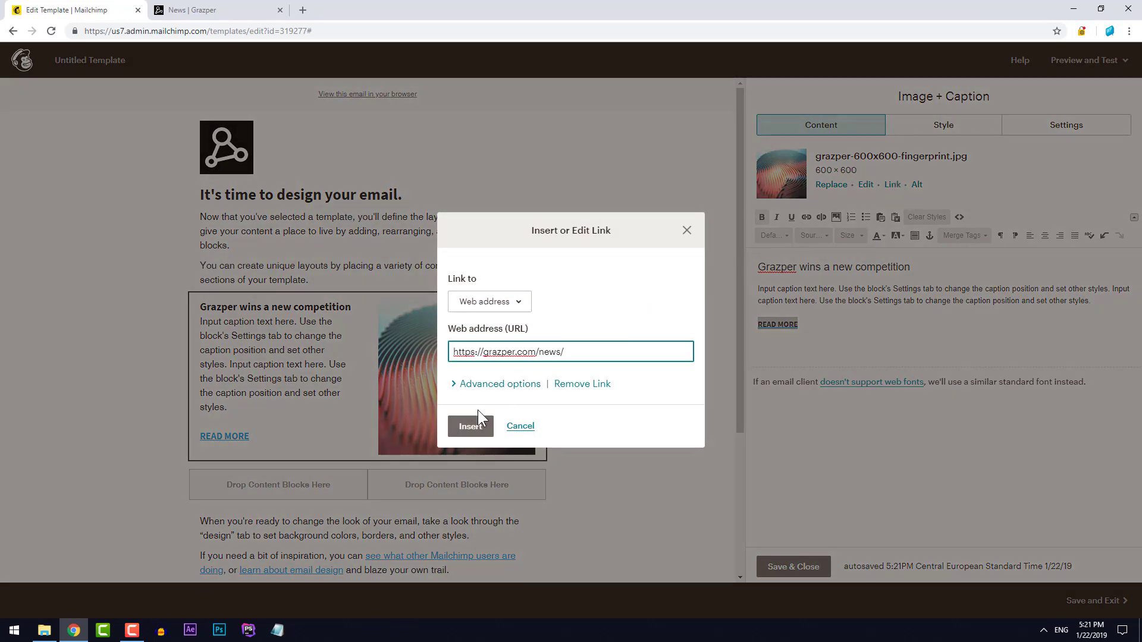
pyautogui.click(466, 429)
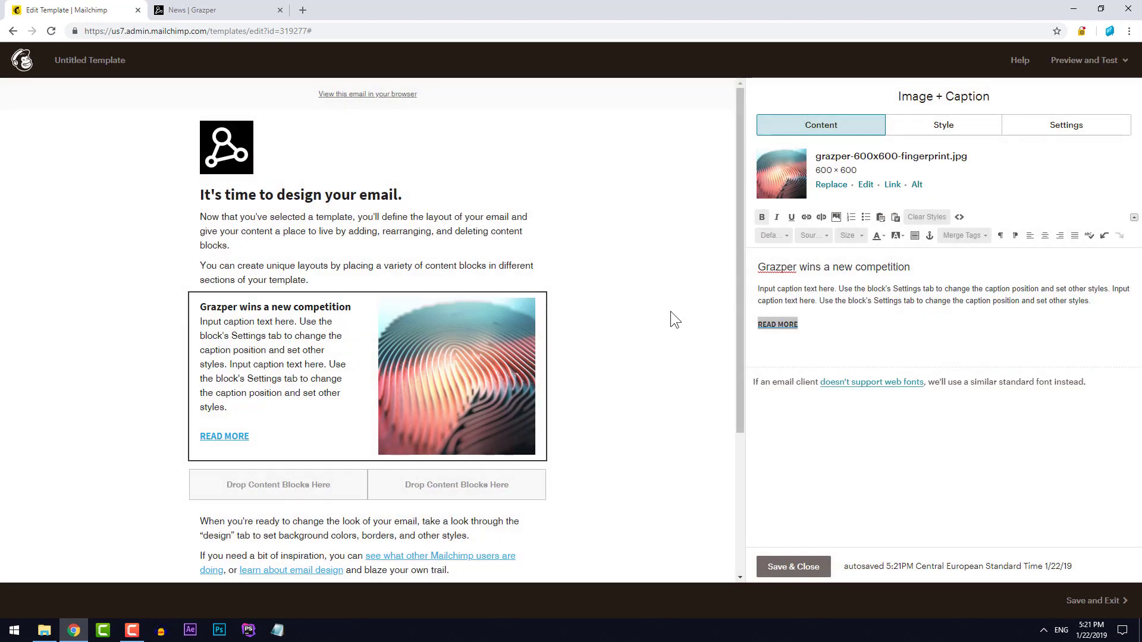
# Step: Insert a blank line above the headline and shorten the caption's last sentence so it ends with "to change."
pyautogui.click(765, 267)
pyautogui.press('Return')
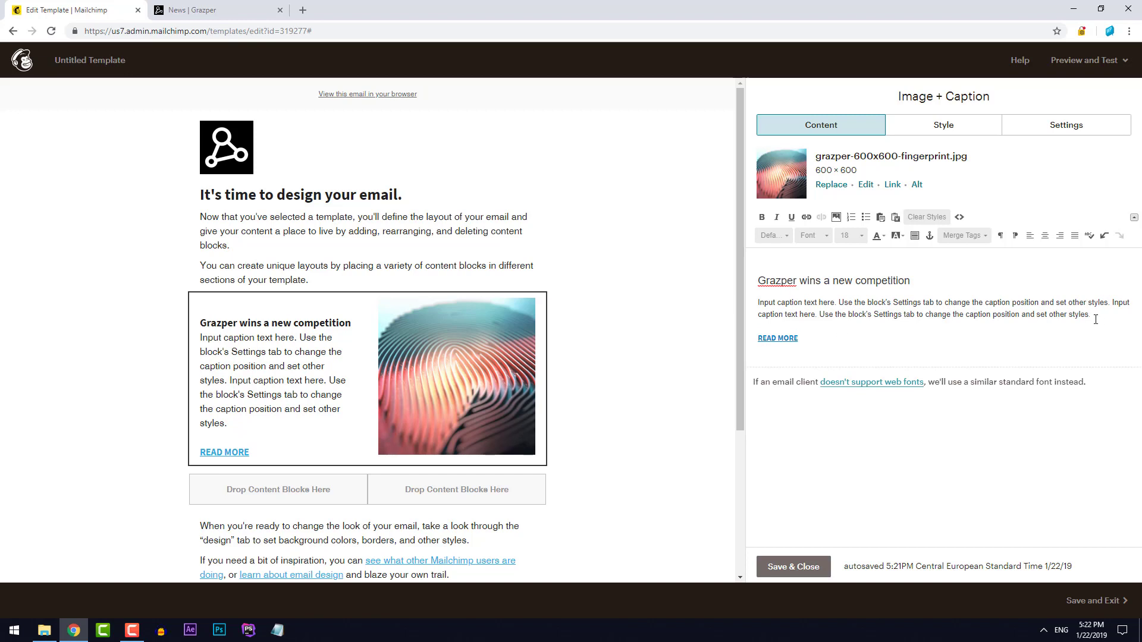
pyautogui.moveTo(1097, 314); pyautogui.dragTo(953, 314)
pyautogui.press('BackSpace')
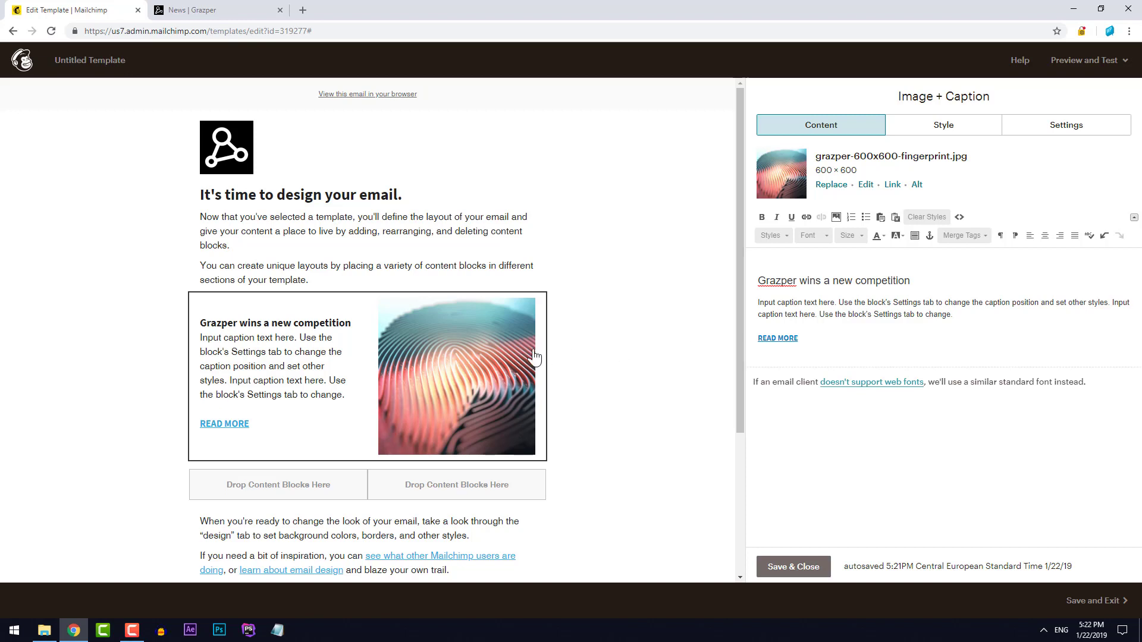
# Step: Duplicate the fingerprint image and caption block and set the copy's caption position to Right
pyautogui.scroll(-1, 600, 343)
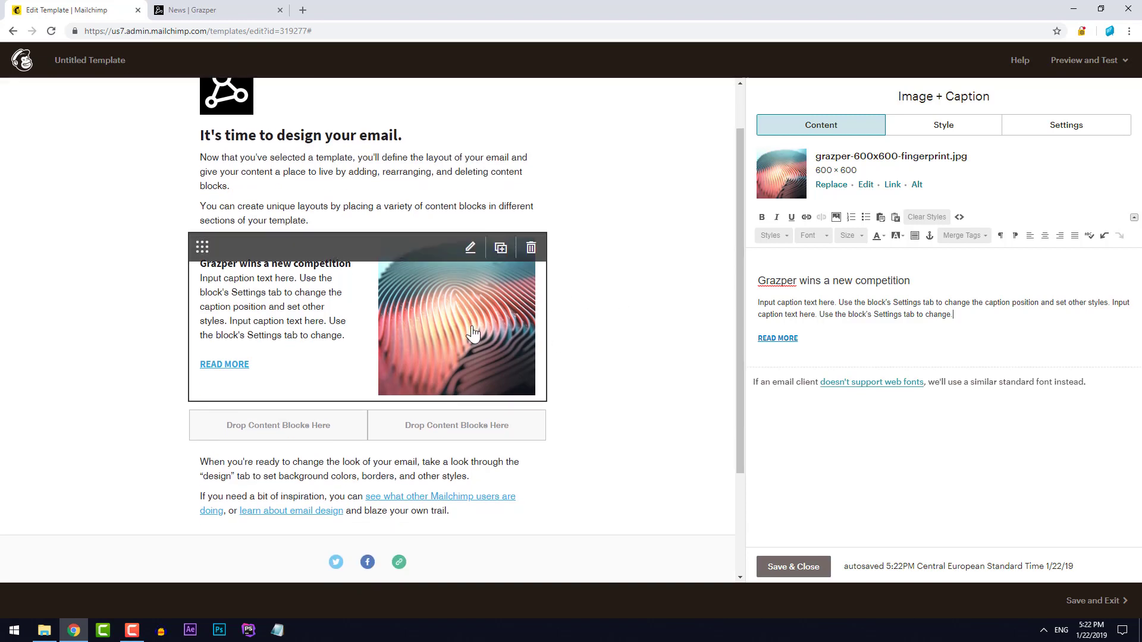
pyautogui.click(500, 251)
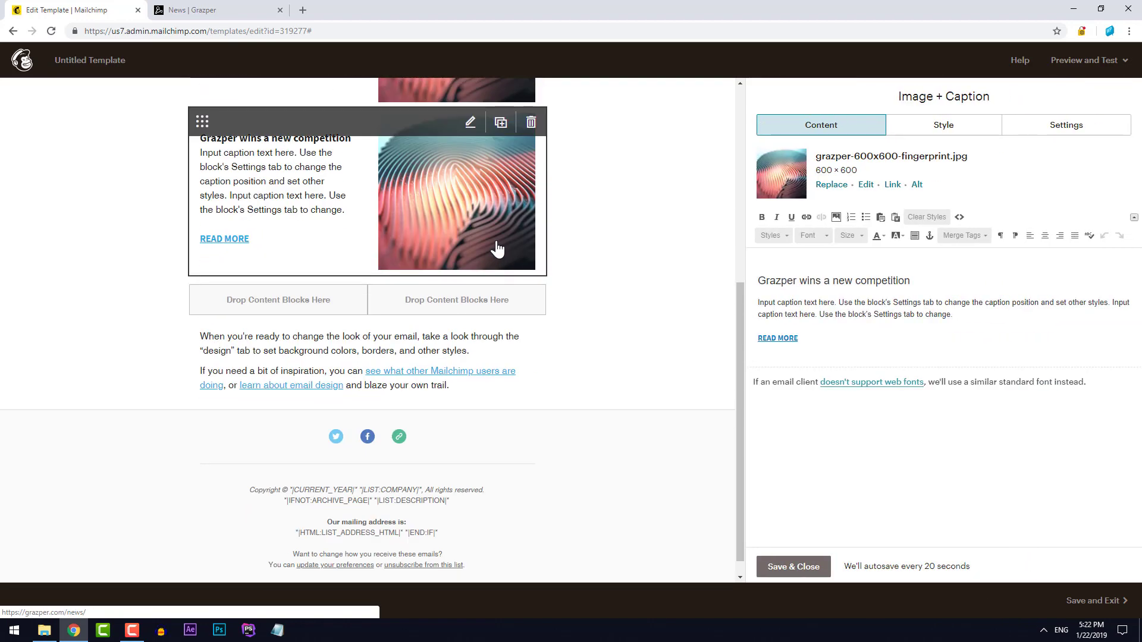
pyautogui.scroll(2, 581, 216)
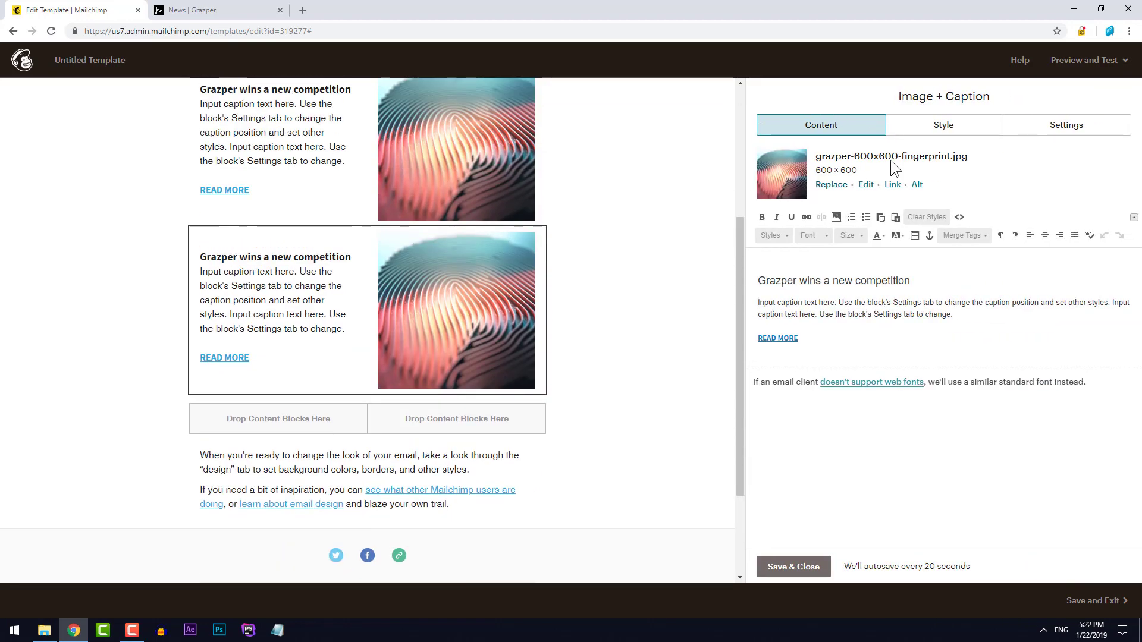
pyautogui.click(1064, 126)
pyautogui.click(886, 208)
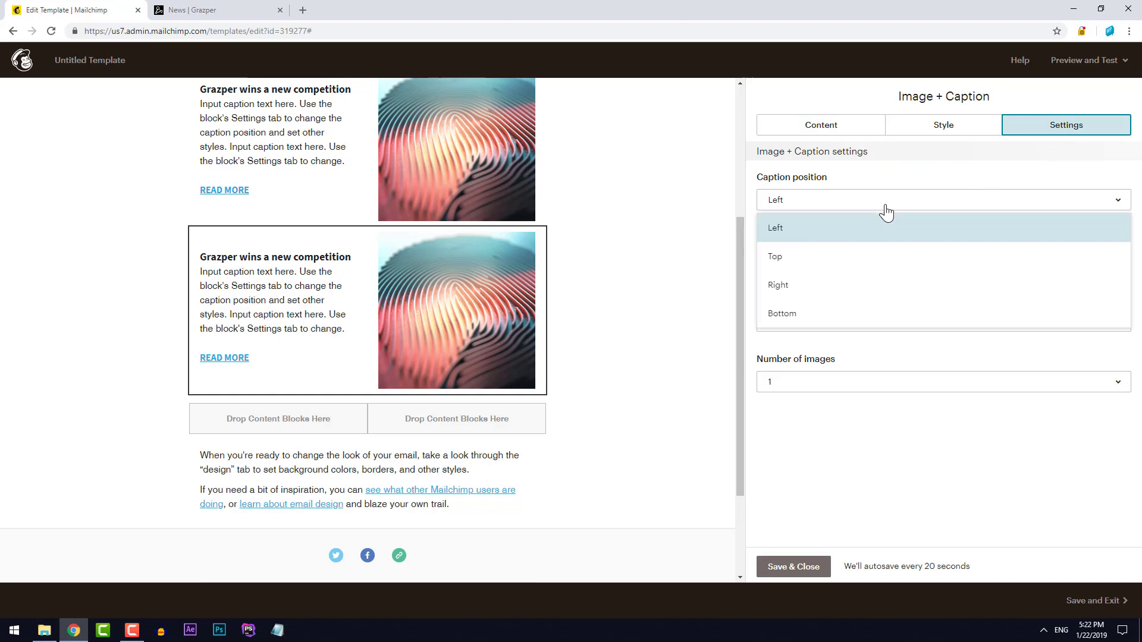
pyautogui.click(839, 285)
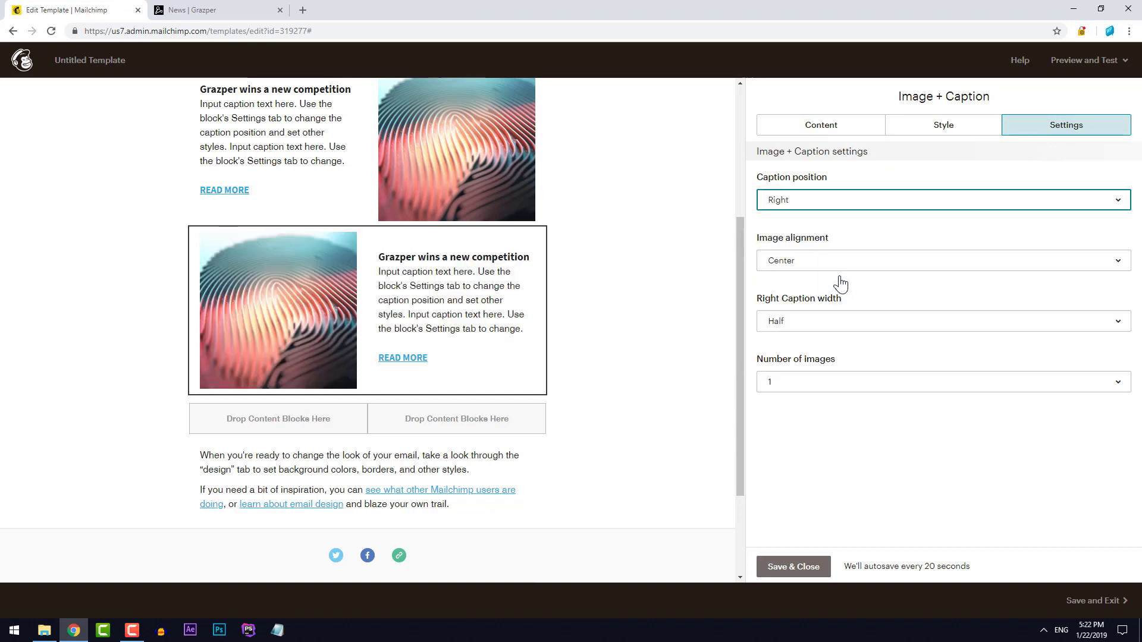
# Step: Replace the duplicated block's image with grazper-600x600-nyhavn.jpg, the bicycle photo
pyautogui.click(815, 137)
pyautogui.click(828, 185)
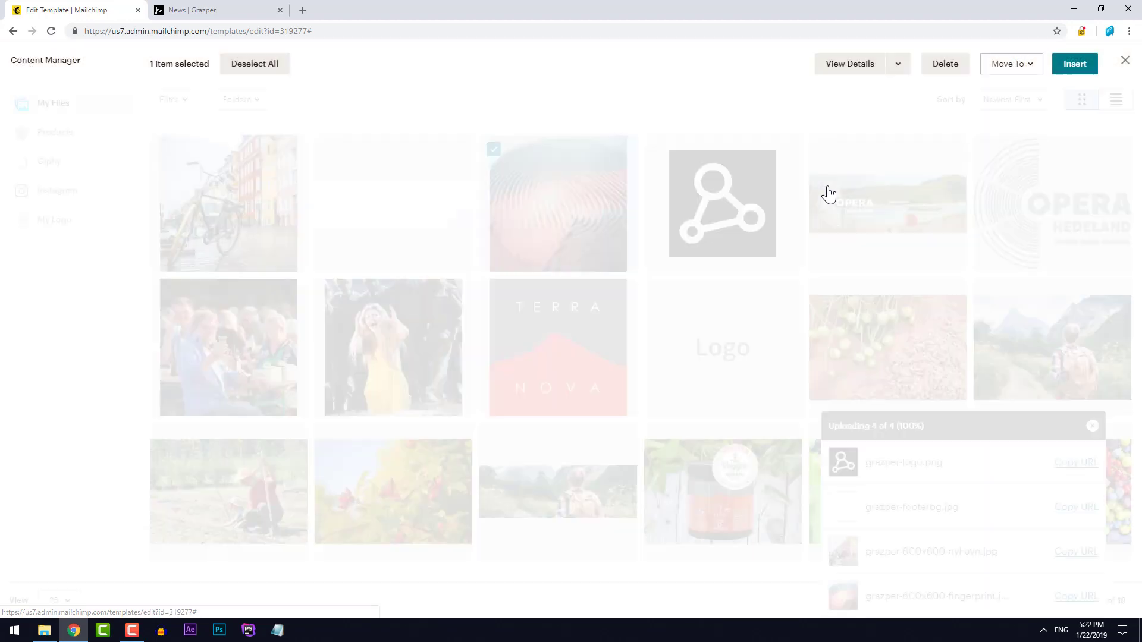
pyautogui.click(240, 214)
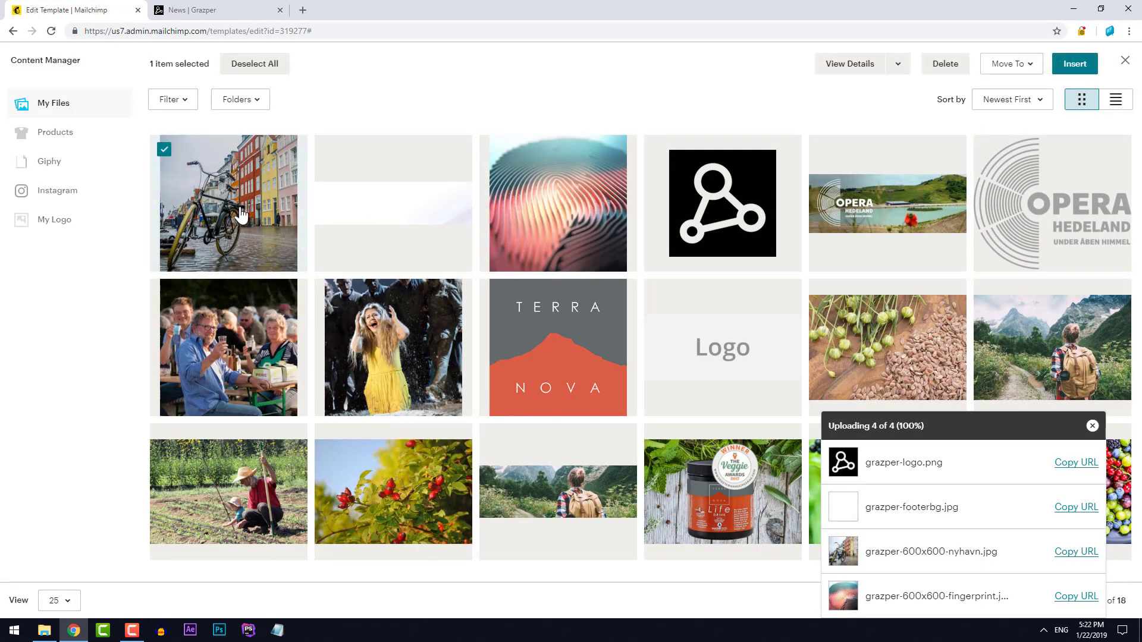
pyautogui.click(1070, 64)
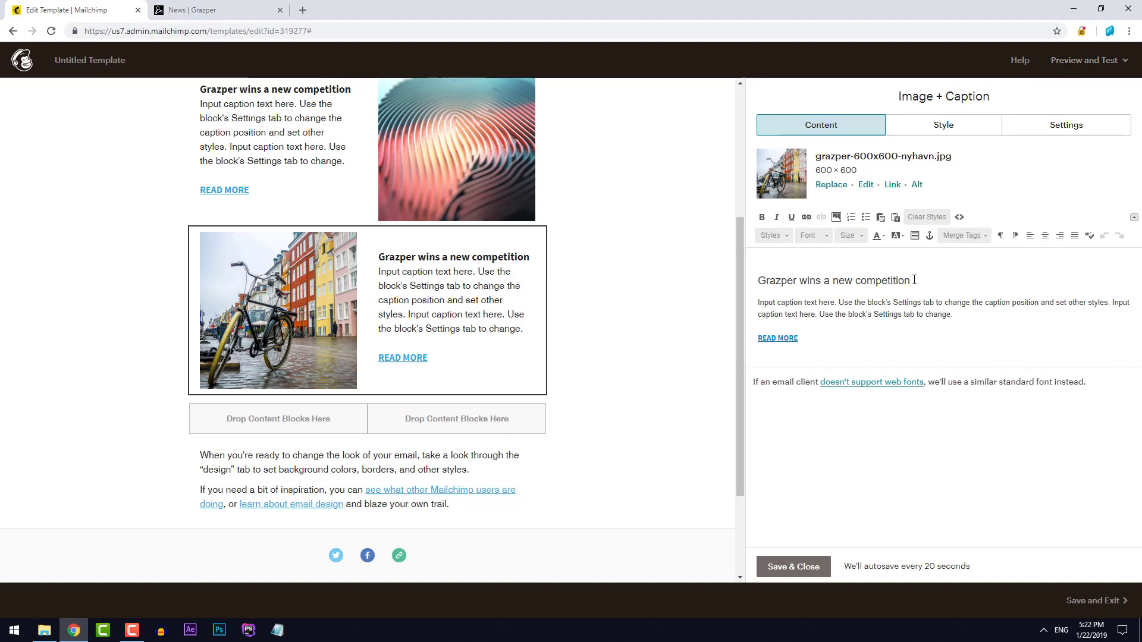
# Step: Change the bicycle block's headline to "We're moving to Nyhavn!", then save and close the block
pyautogui.moveTo(912, 280); pyautogui.dragTo(748, 280)
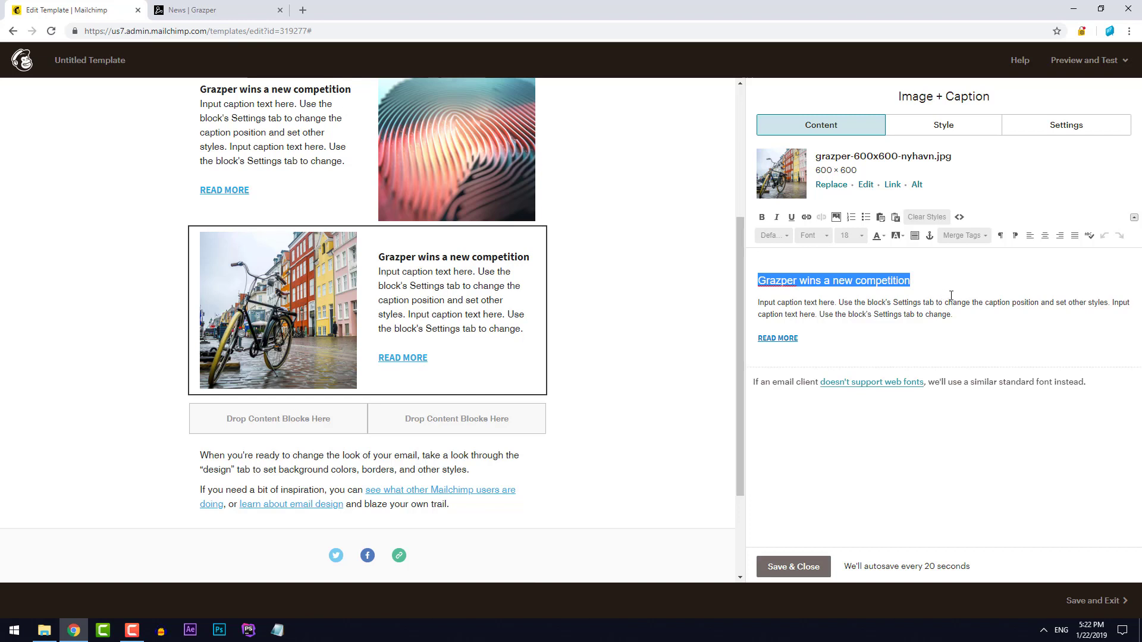
pyautogui.write('Wr')
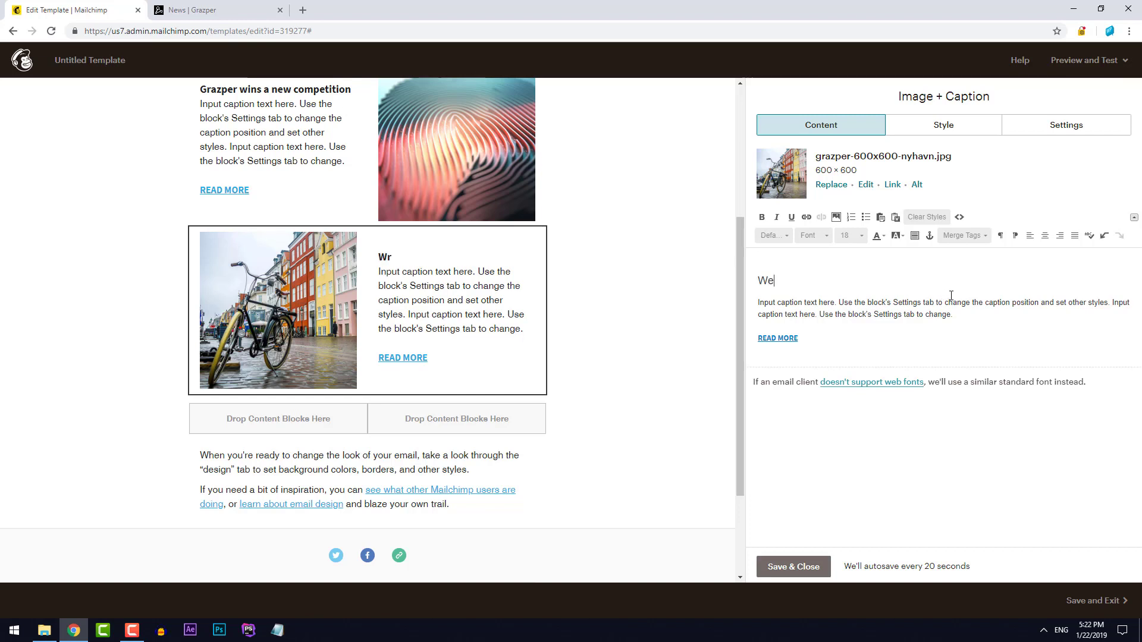
pyautogui.write("'re movin")
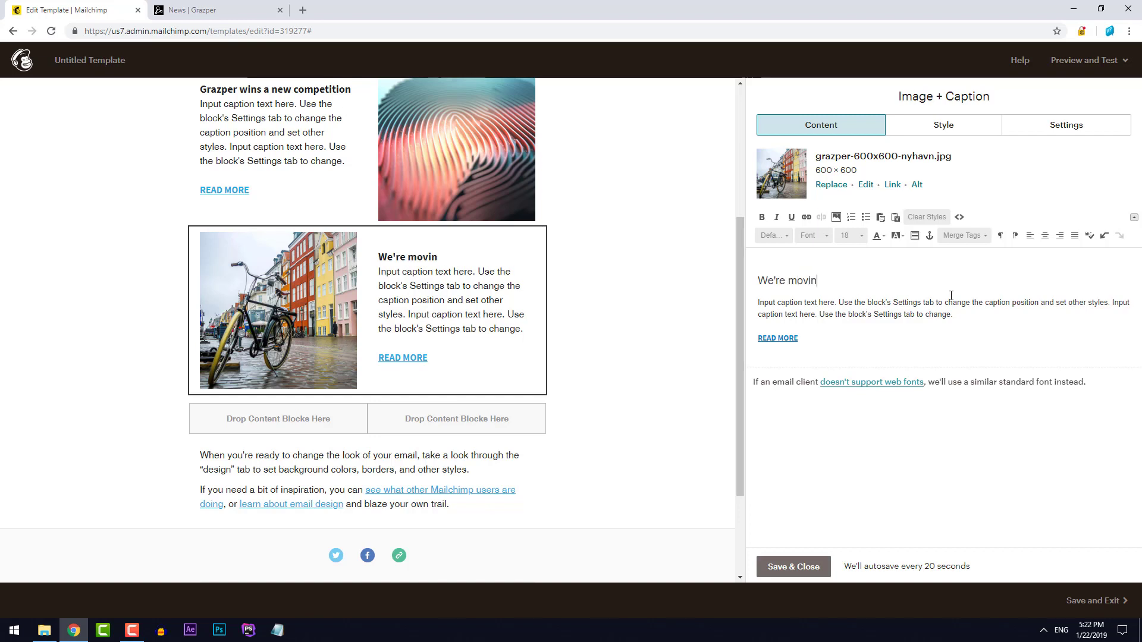
pyautogui.write('g to Nyhavn')
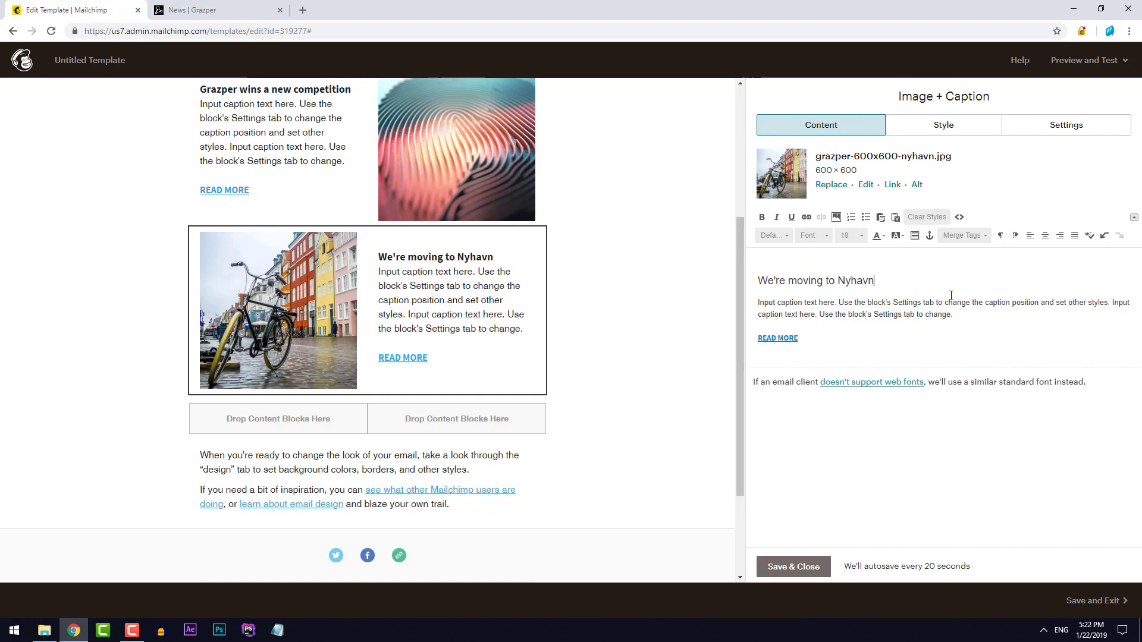
pyautogui.write('!')
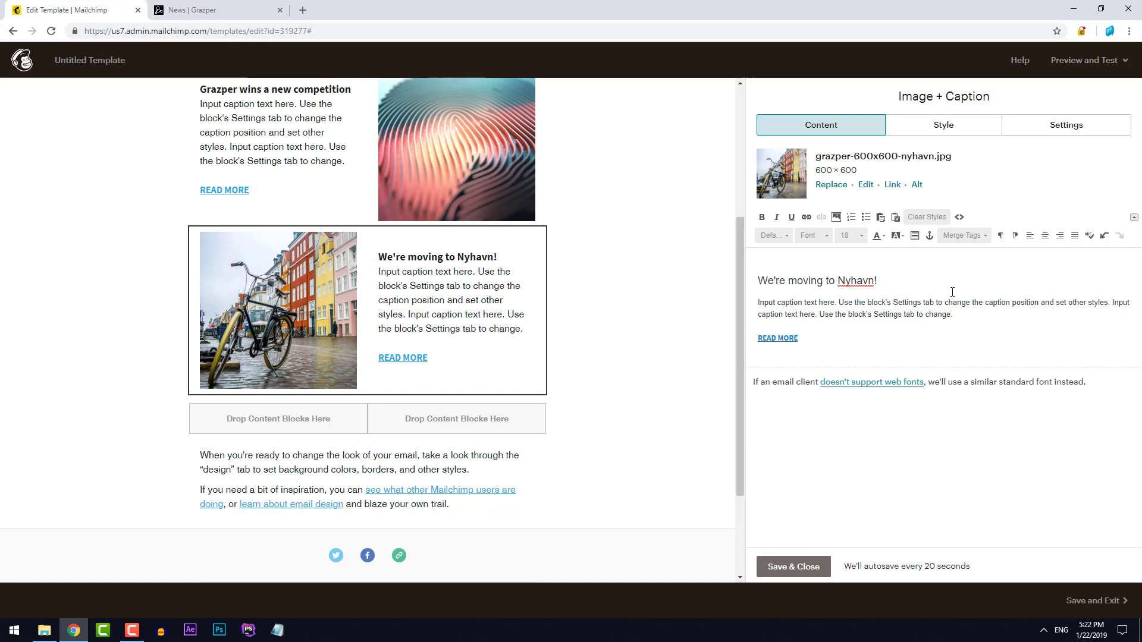
pyautogui.click(794, 567)
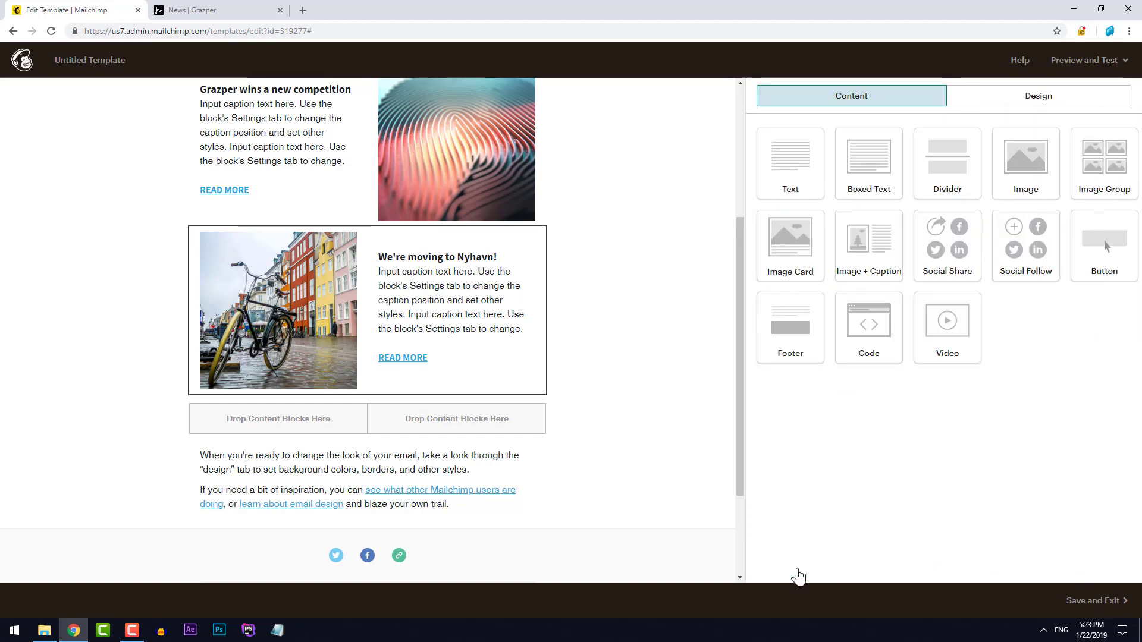
# Step: Set the link colour in the template's header design to #222222
pyautogui.click(1031, 104)
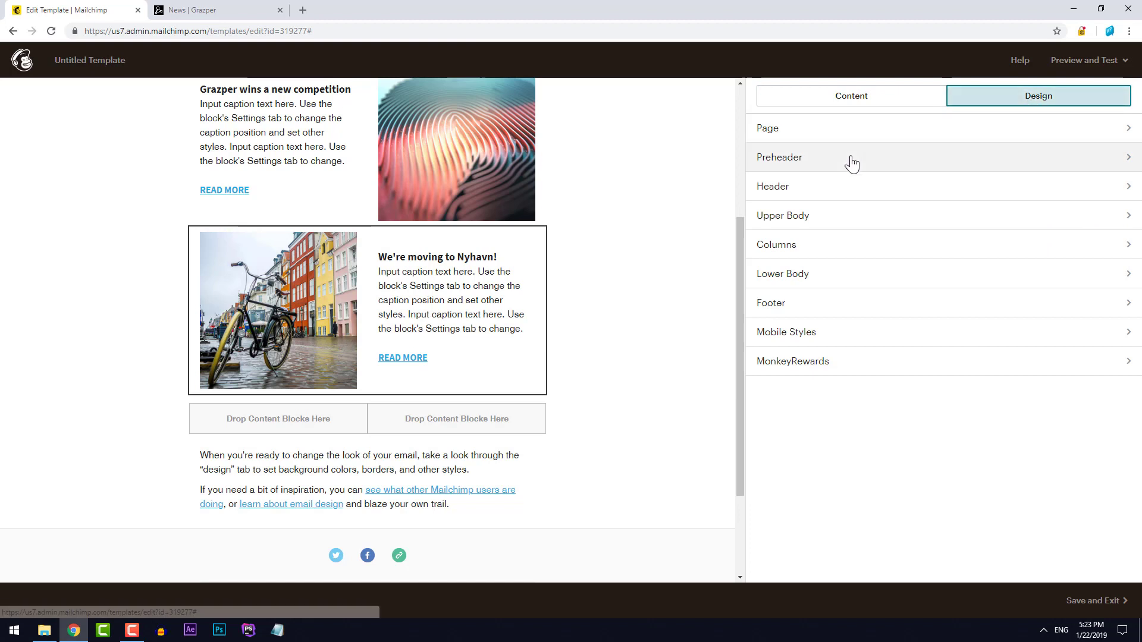
pyautogui.click(813, 192)
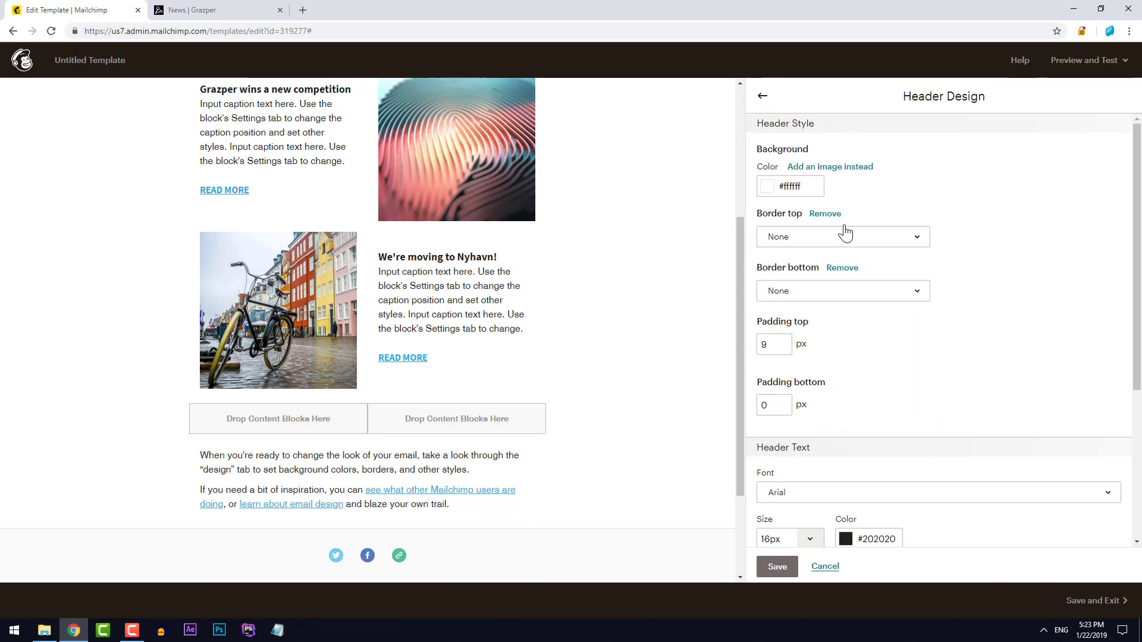
pyautogui.scroll(-2, 857, 371)
pyautogui.scroll(-2, 860, 377)
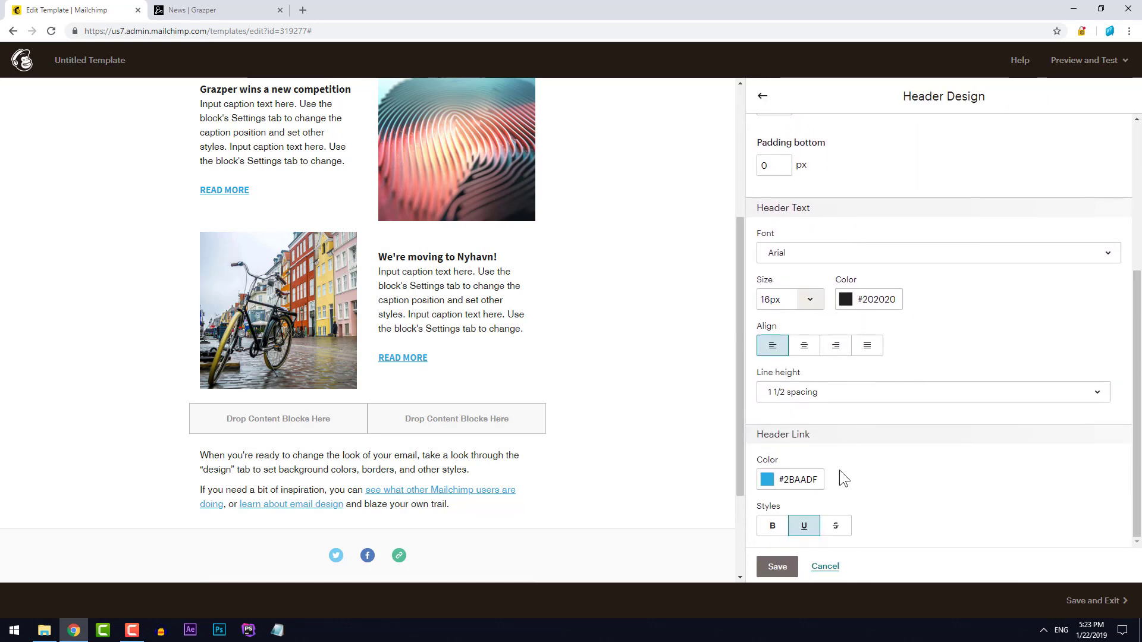
pyautogui.click(803, 480)
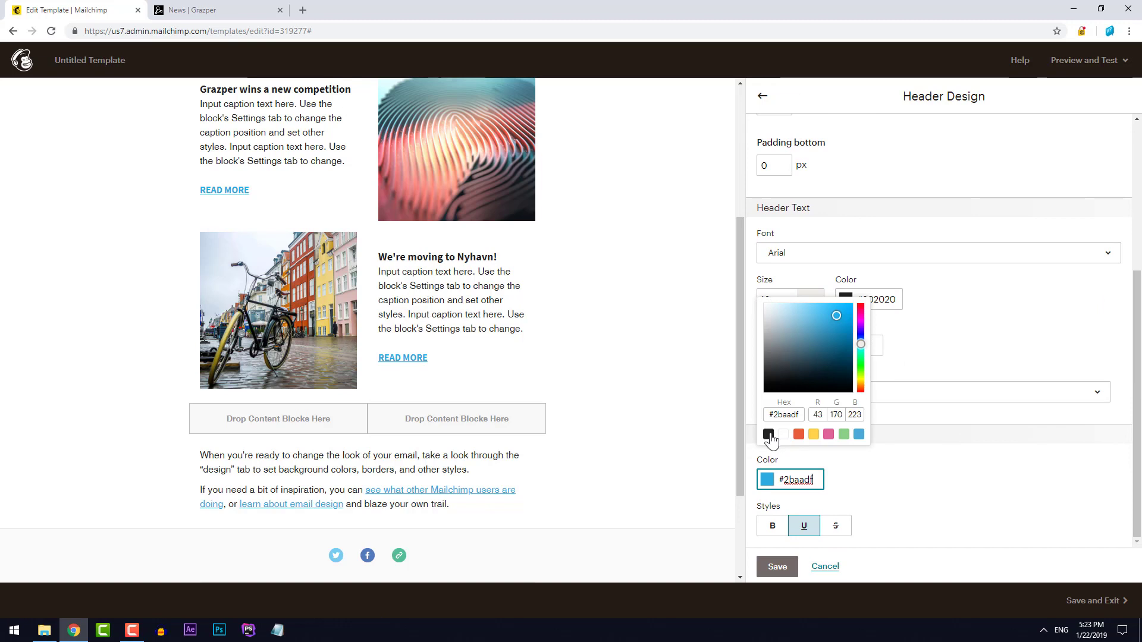
pyautogui.click(768, 434)
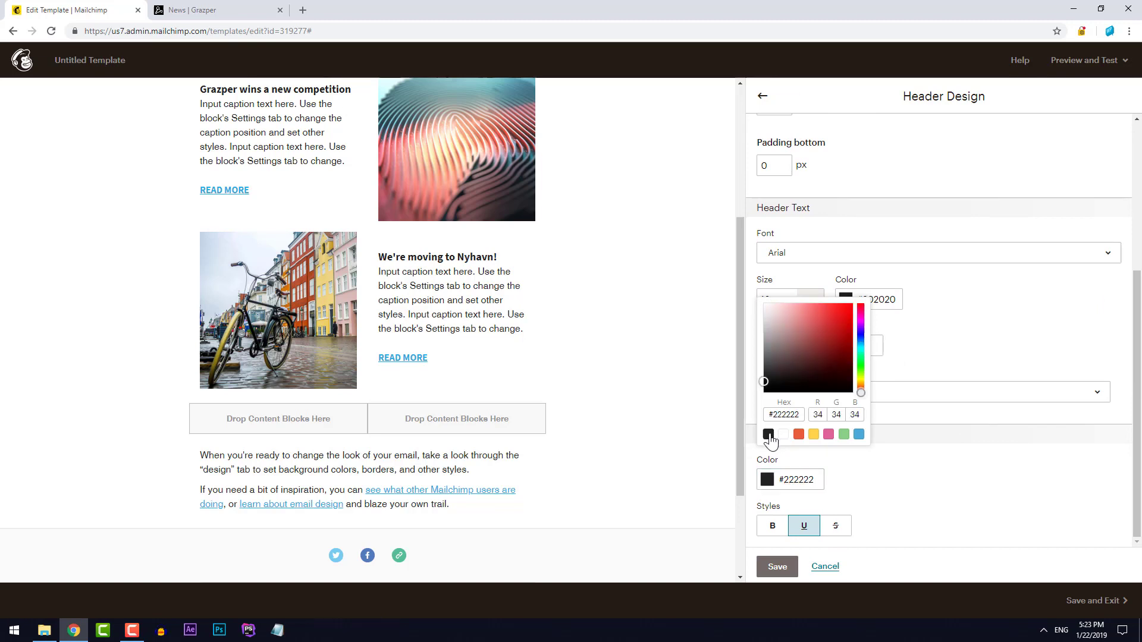
# Step: Make the header links bold and save the header design
pyautogui.click(772, 526)
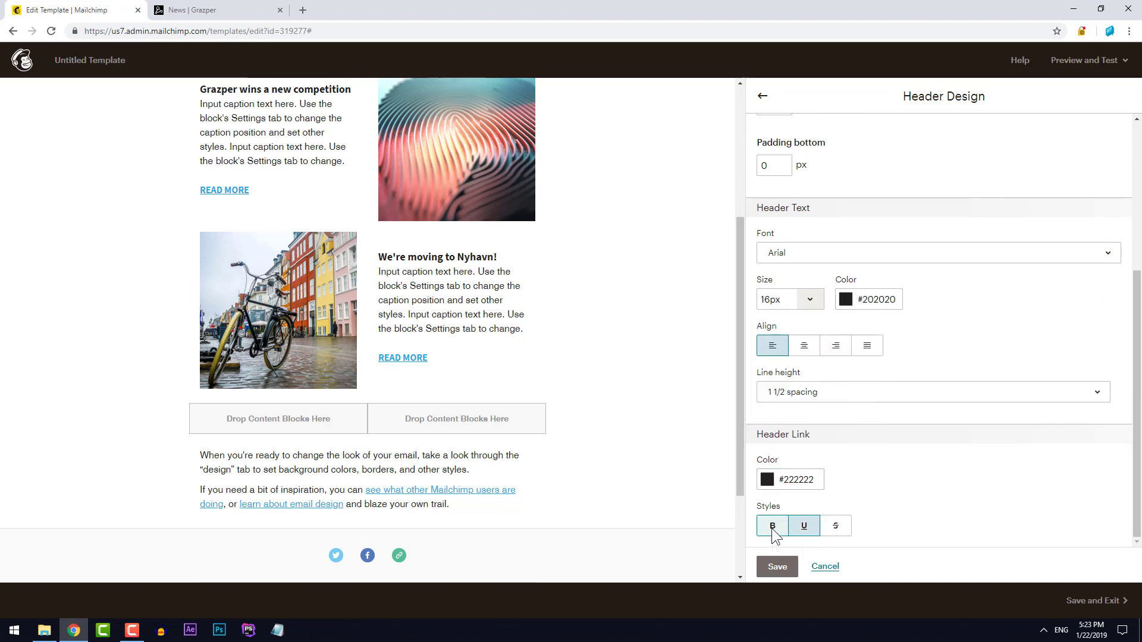
pyautogui.click(775, 571)
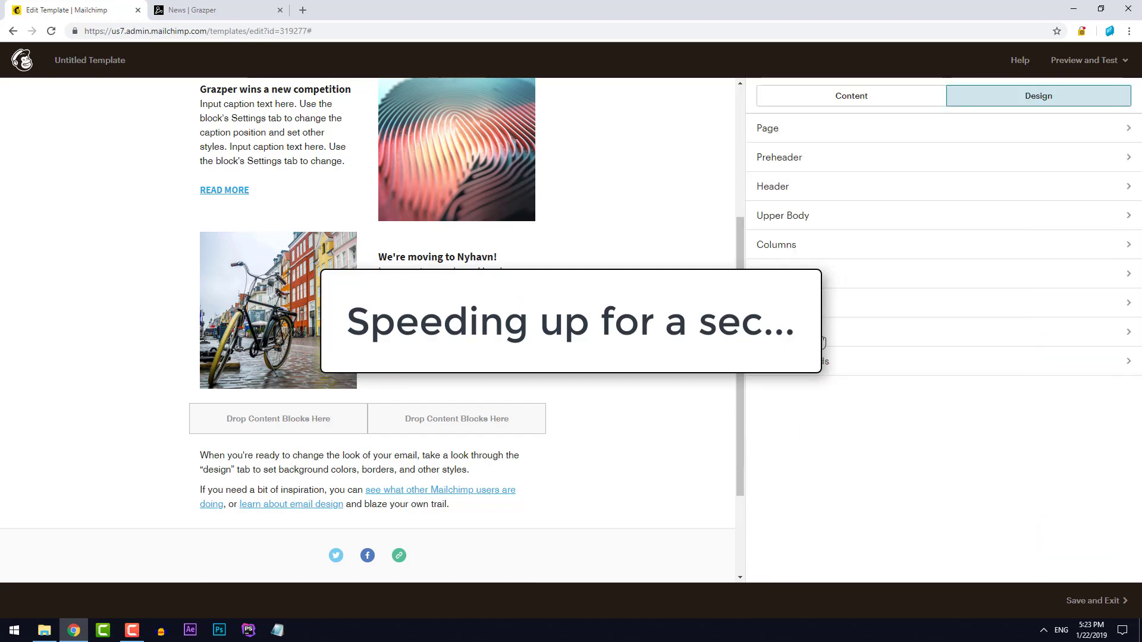
# Step: Set the upper body links to colour #222222, bold and without underline, and save the upper body design
pyautogui.click(815, 228)
pyautogui.scroll(-4, 866, 434)
pyautogui.click(779, 475)
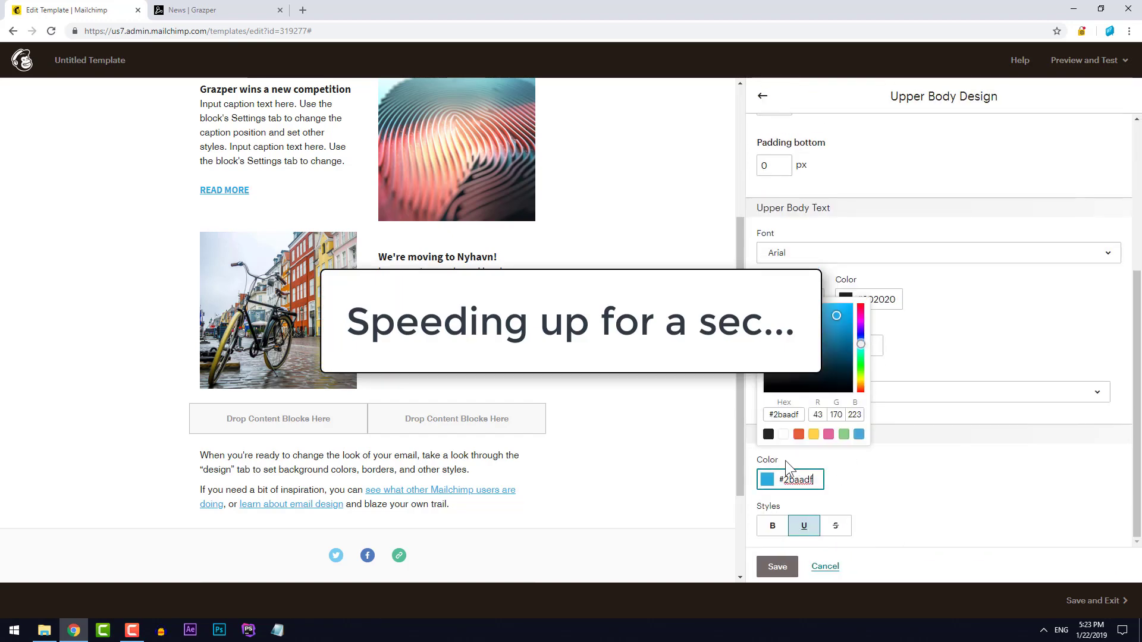
pyautogui.click(768, 434)
pyautogui.click(771, 525)
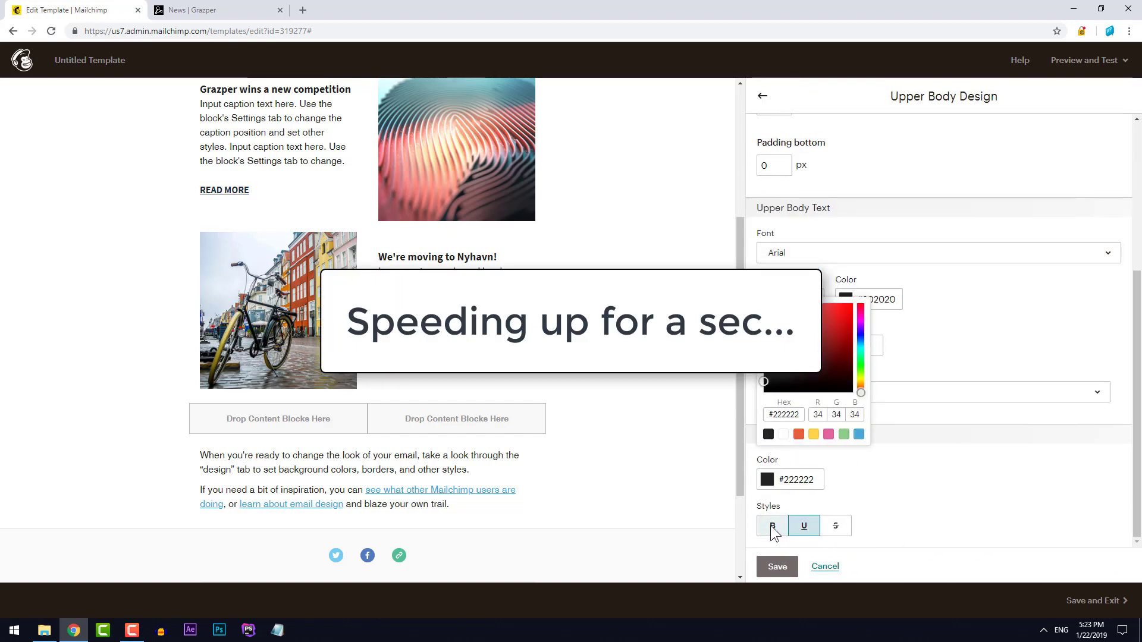
pyautogui.click(808, 525)
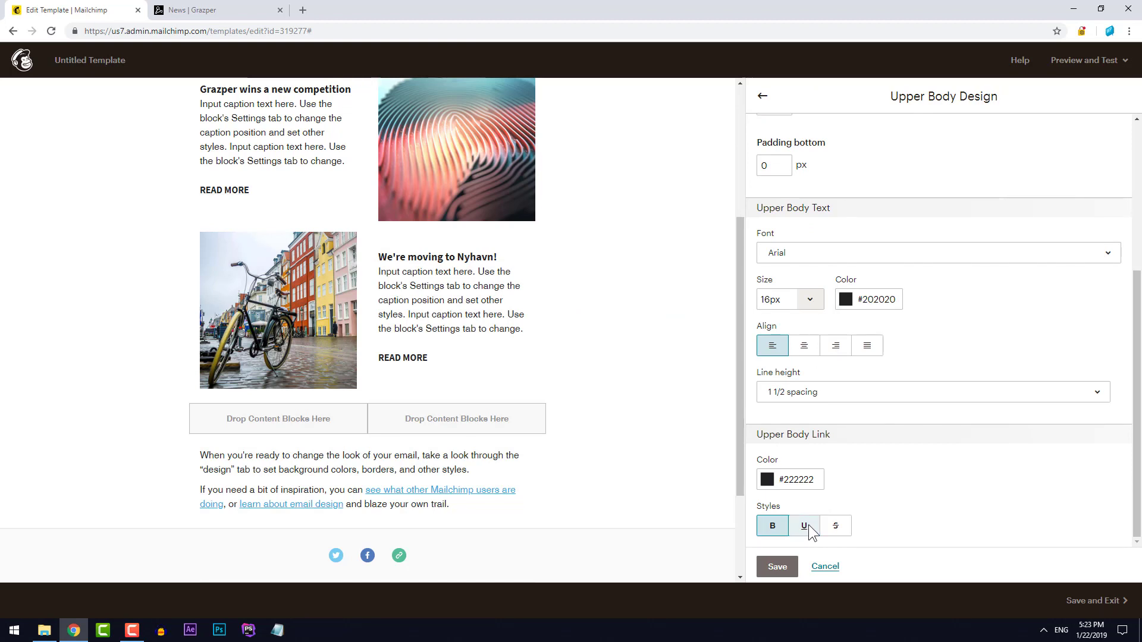
pyautogui.click(777, 566)
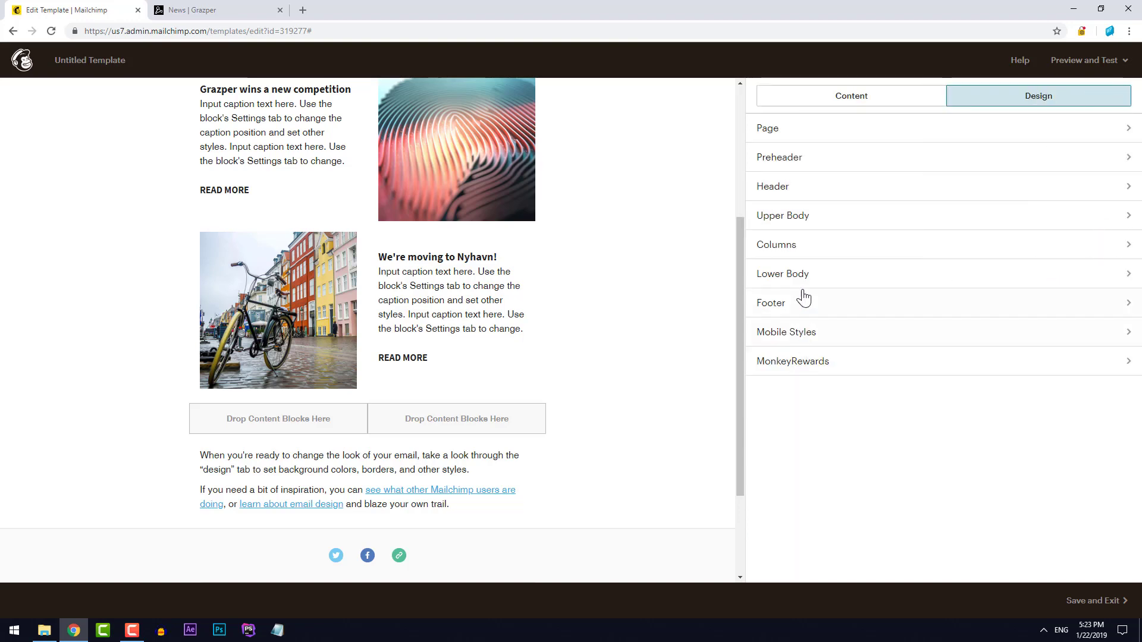
# Step: Set the column links to colour #222222 and bold, and save the columns design
pyautogui.click(809, 248)
pyautogui.scroll(-4, 818, 380)
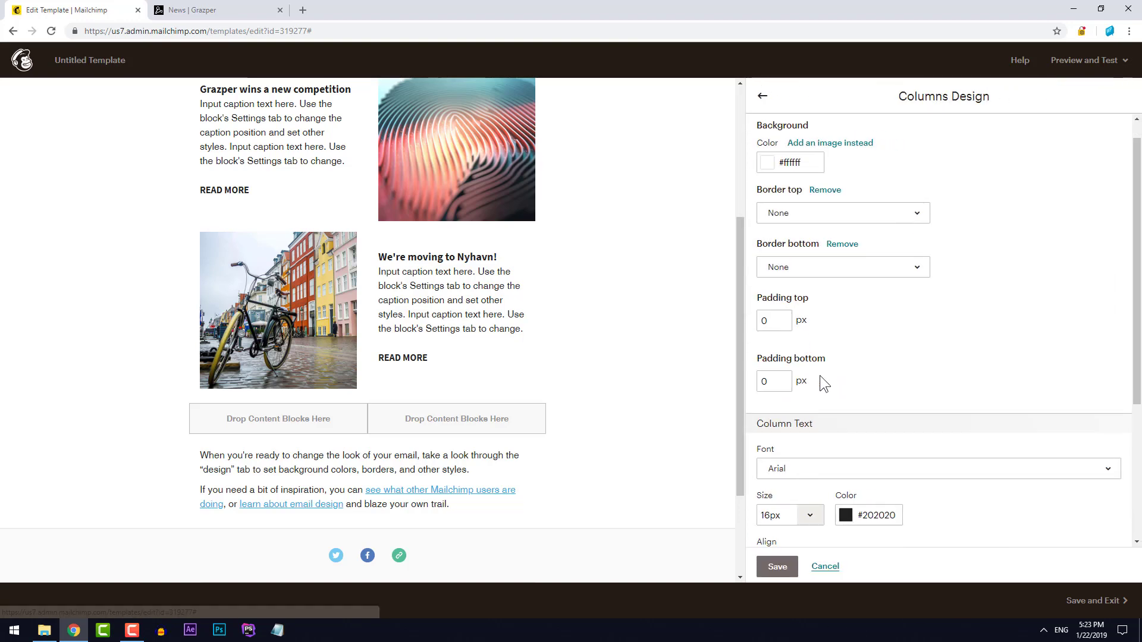
pyautogui.click(785, 473)
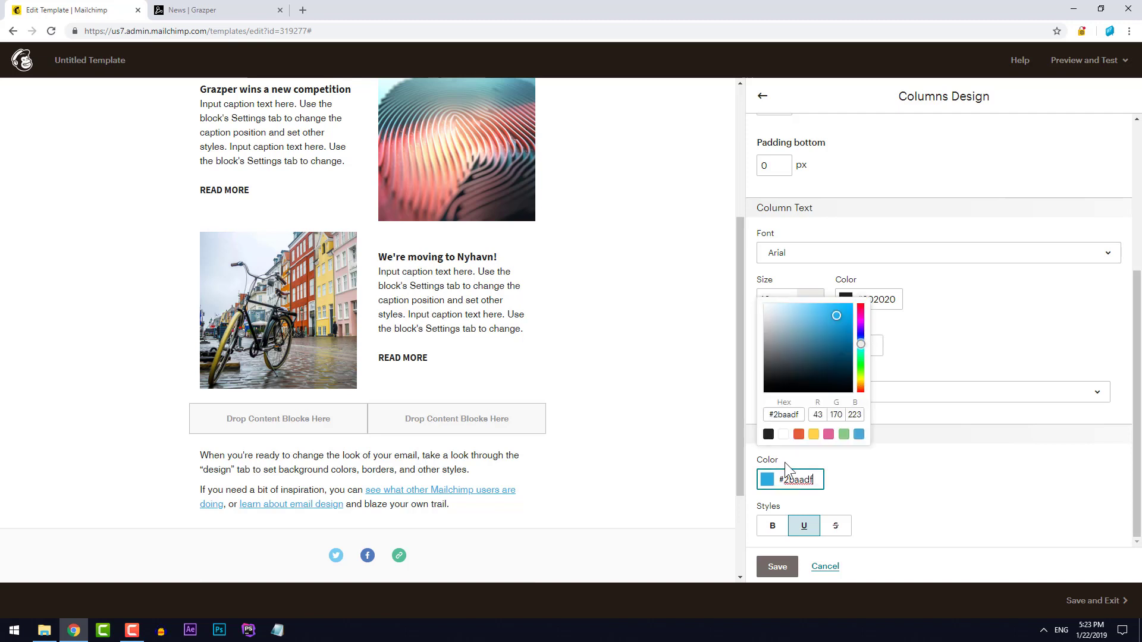
pyautogui.click(769, 435)
pyautogui.click(772, 526)
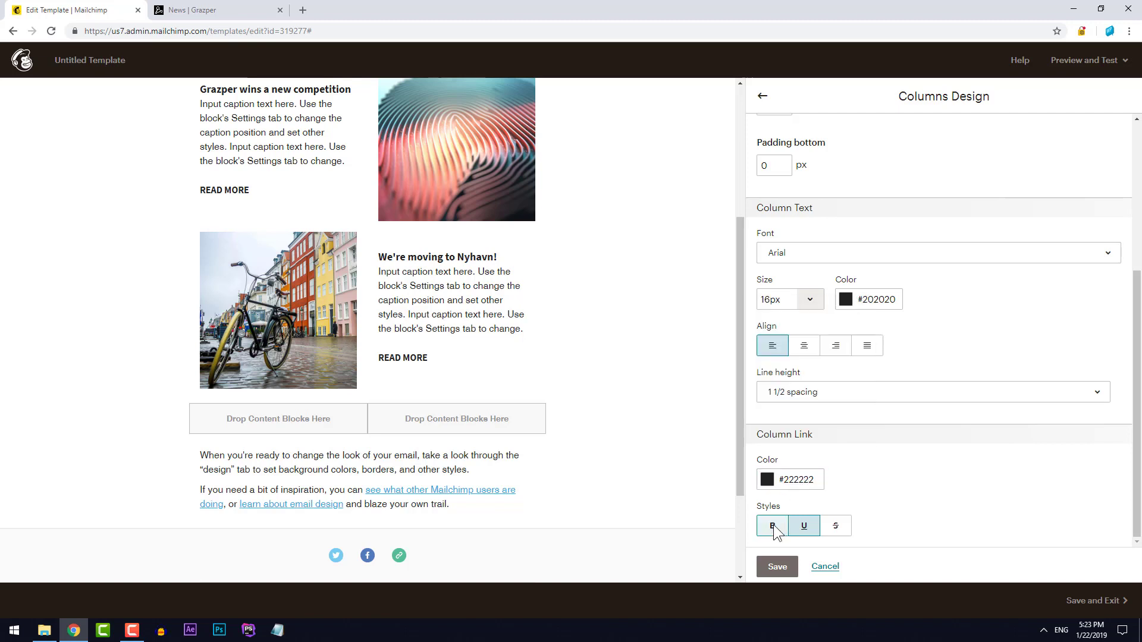
pyautogui.click(777, 567)
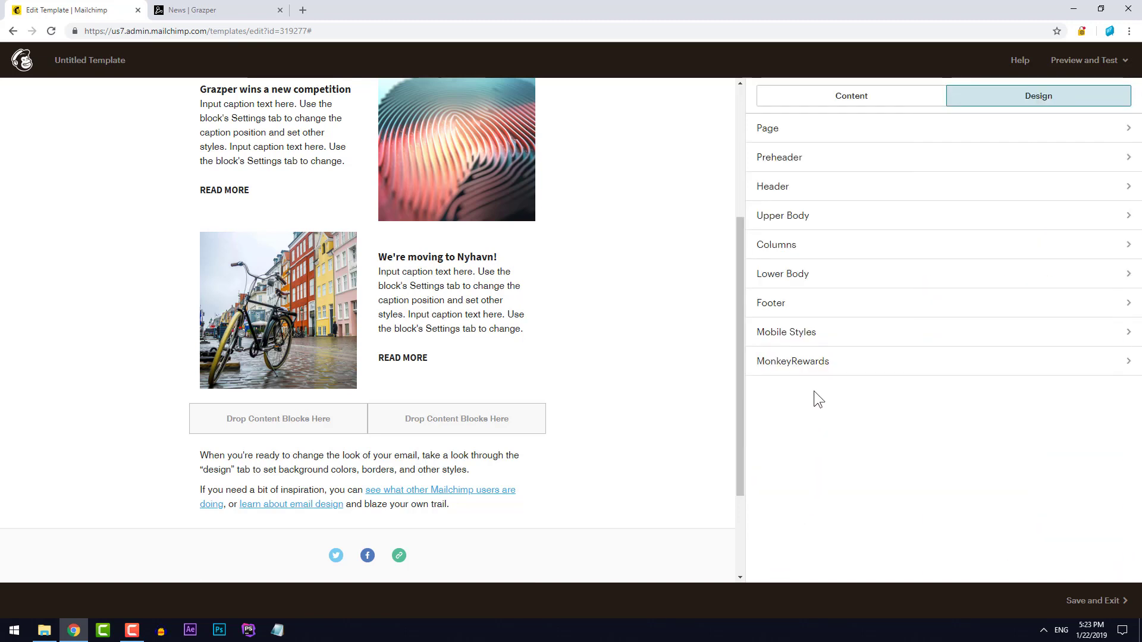
# Step: Set the lower body links to colour #222222 and make them bold
pyautogui.click(813, 285)
pyautogui.scroll(-4, 821, 408)
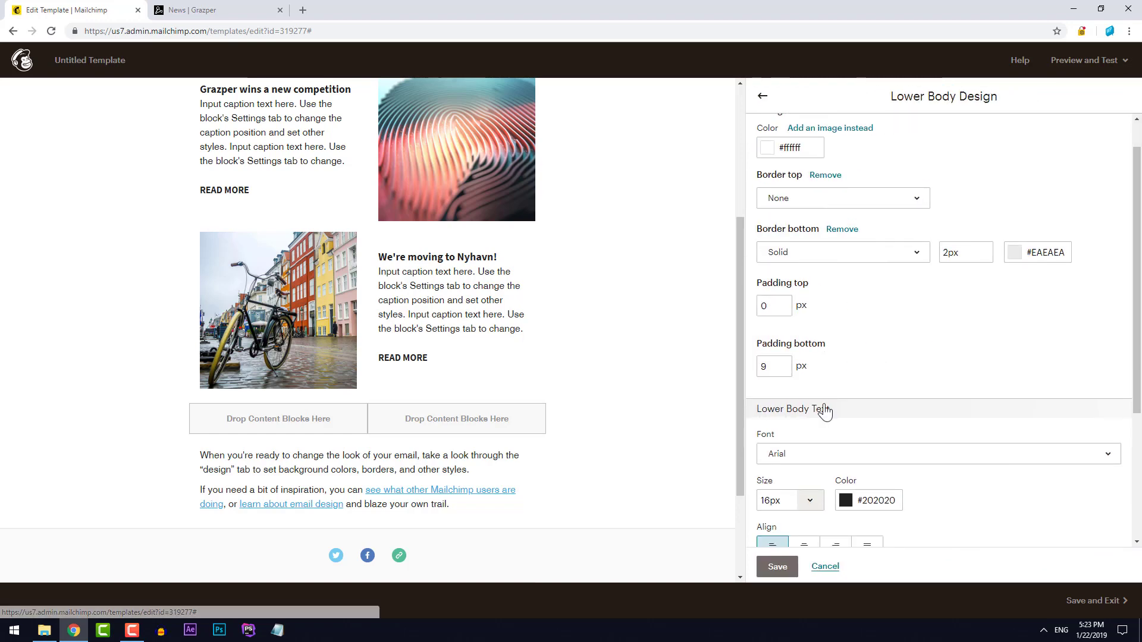
pyautogui.click(794, 484)
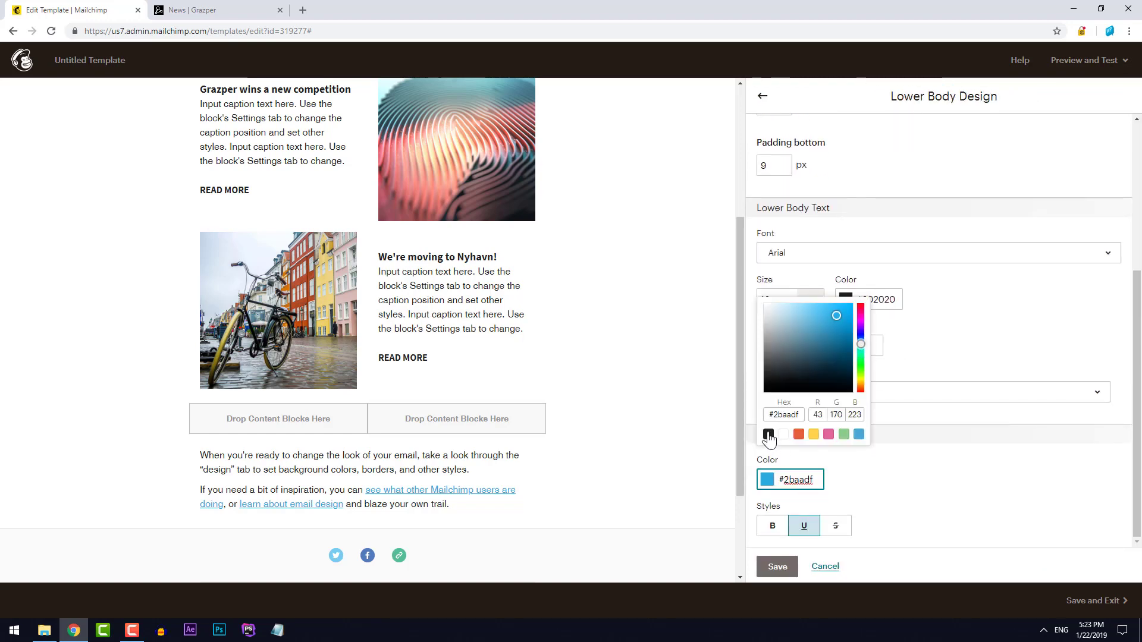
pyautogui.click(768, 434)
pyautogui.click(776, 526)
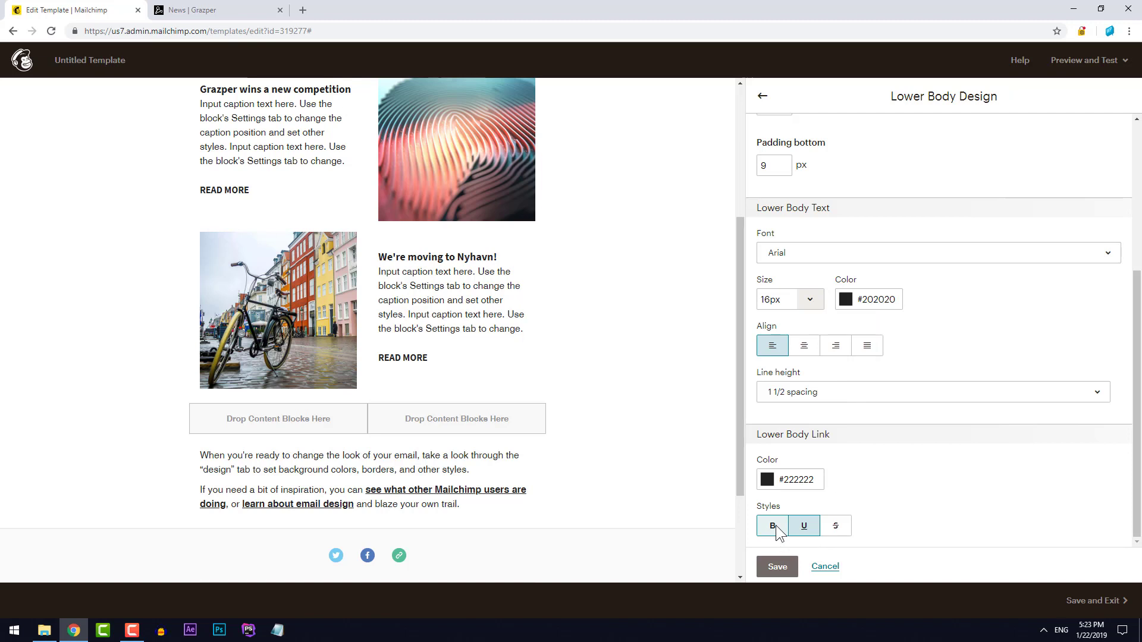
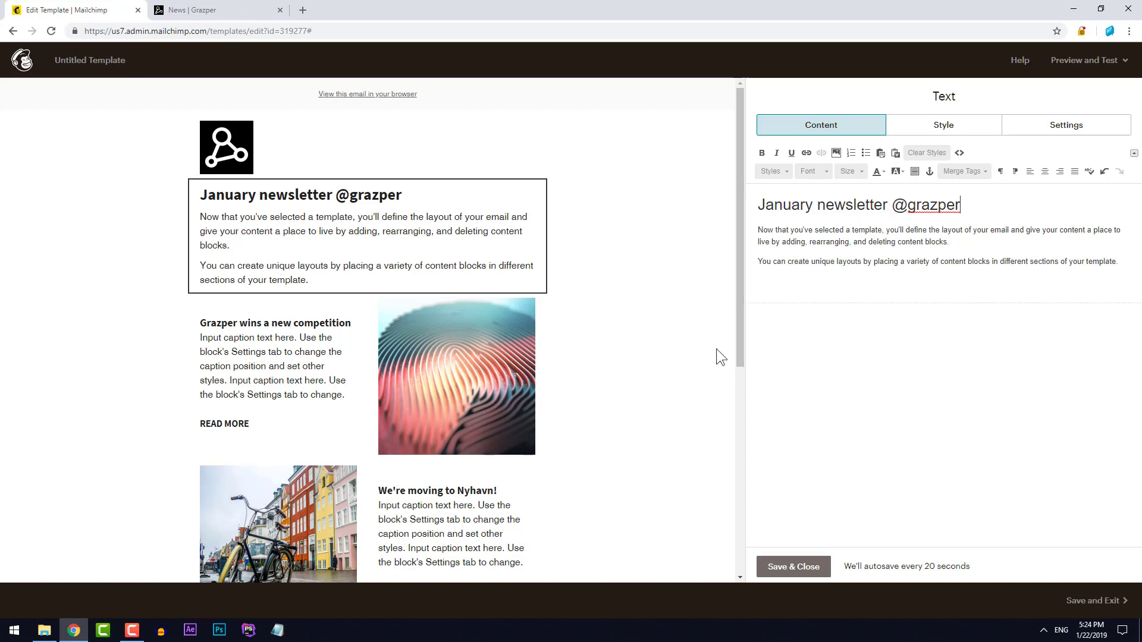
pyautogui.click(774, 569)
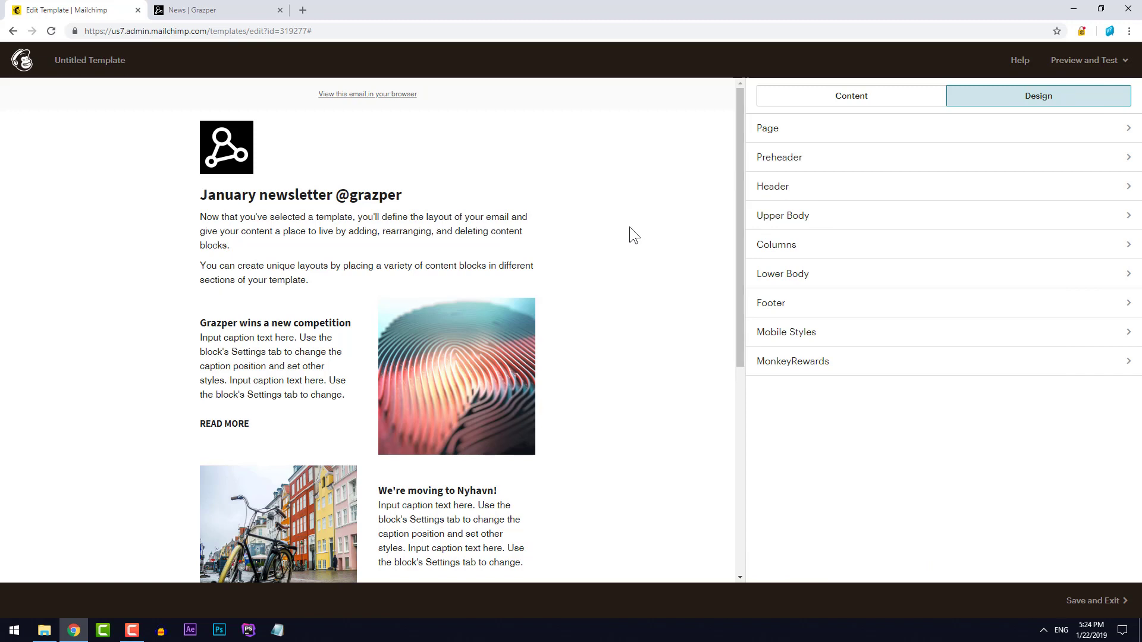
# Step: Open the home page of the Grazper website and examine the corners of its images, then return to the template
pyautogui.scroll(-2, 630, 227)
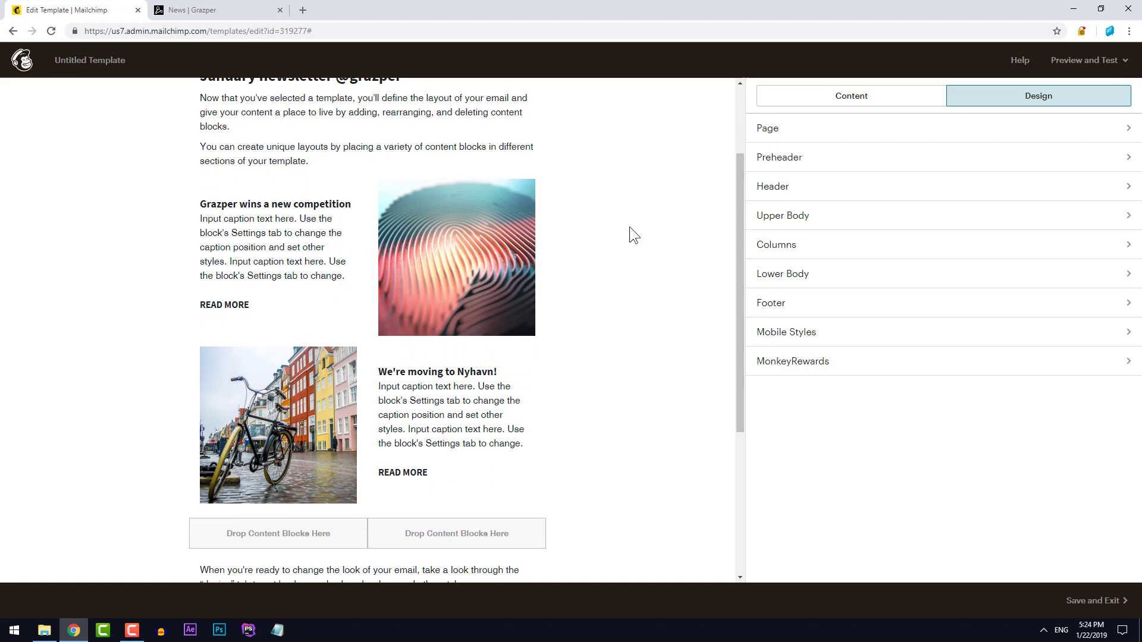
pyautogui.hotkey('ctrl', 'Tab')
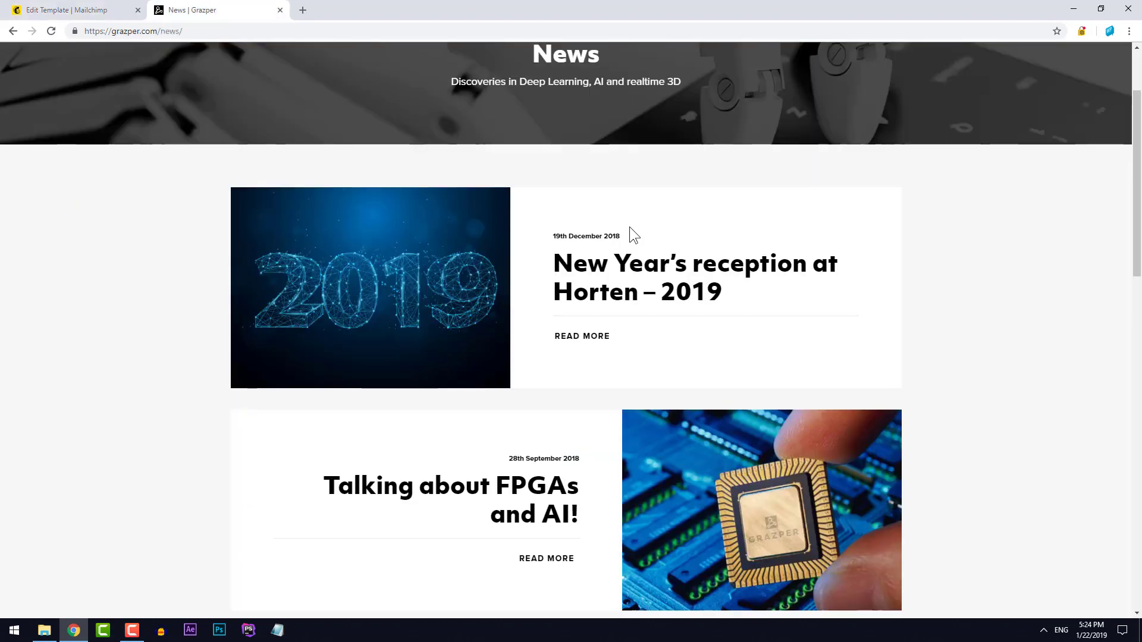
pyautogui.scroll(2, 523, 160)
pyautogui.click(291, 82)
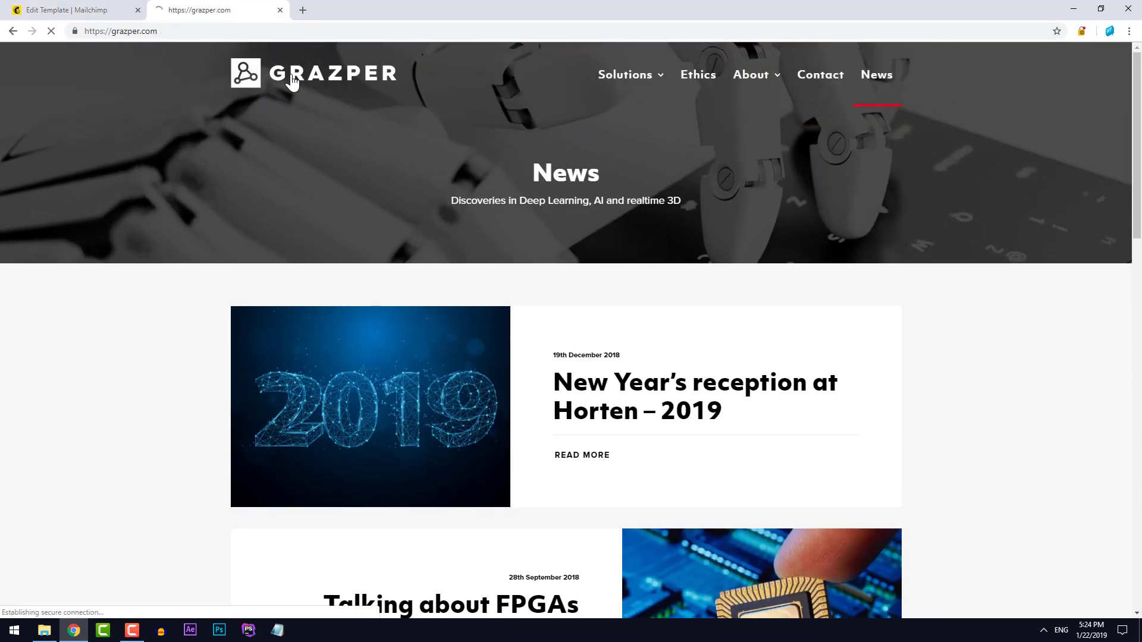
pyautogui.scroll(-6, 194, 190)
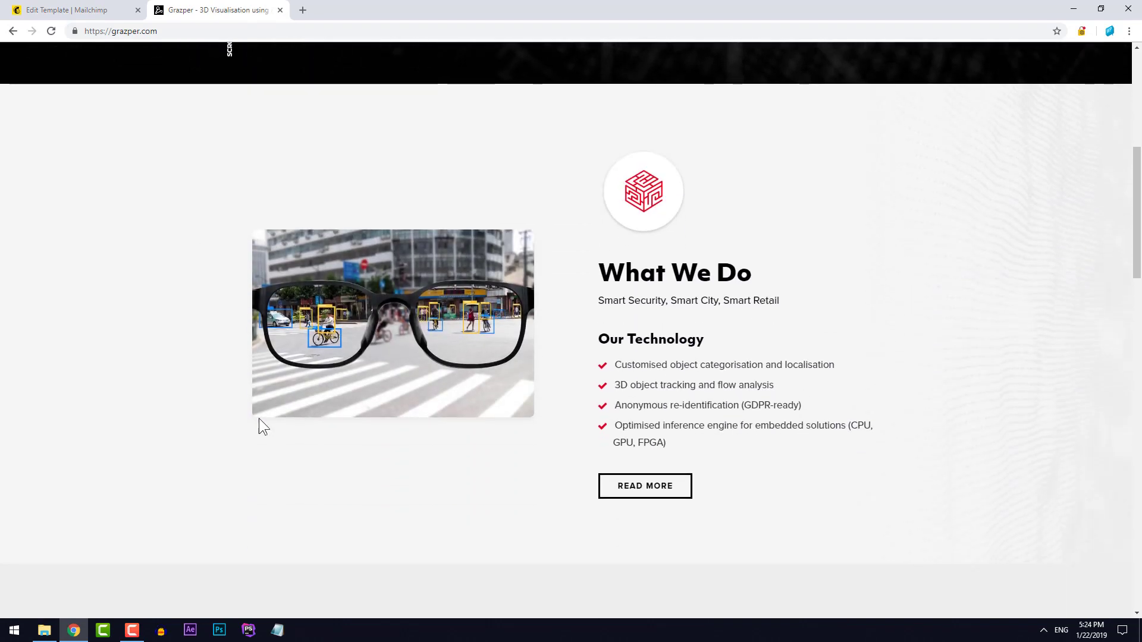
pyautogui.scroll(-5, 230, 386)
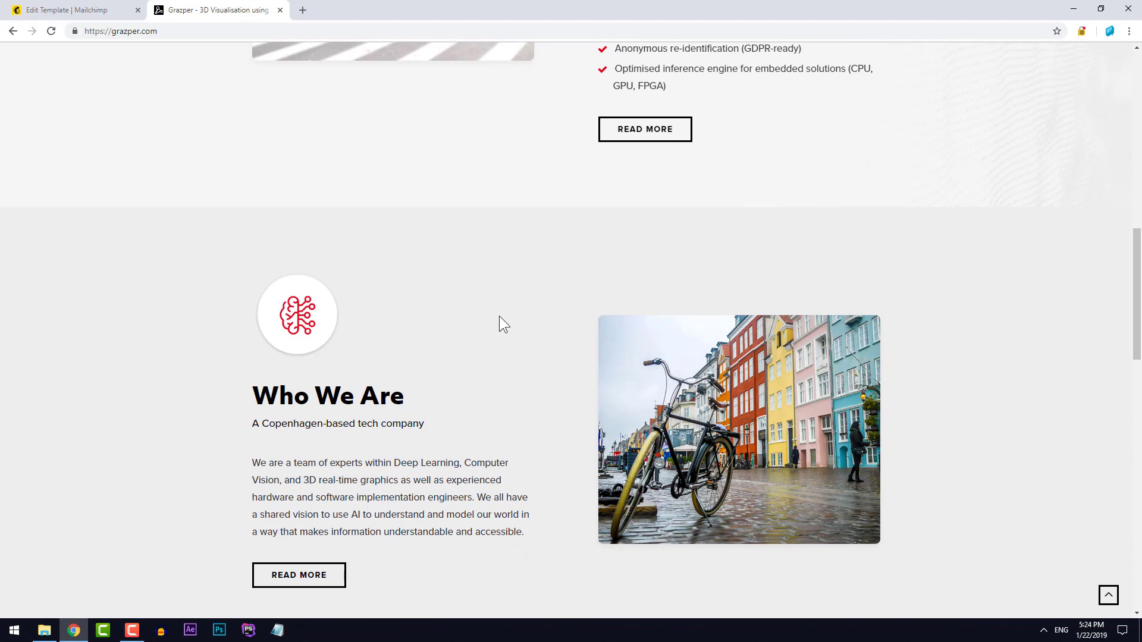
pyautogui.hotkey('ctrl', 'Tab')
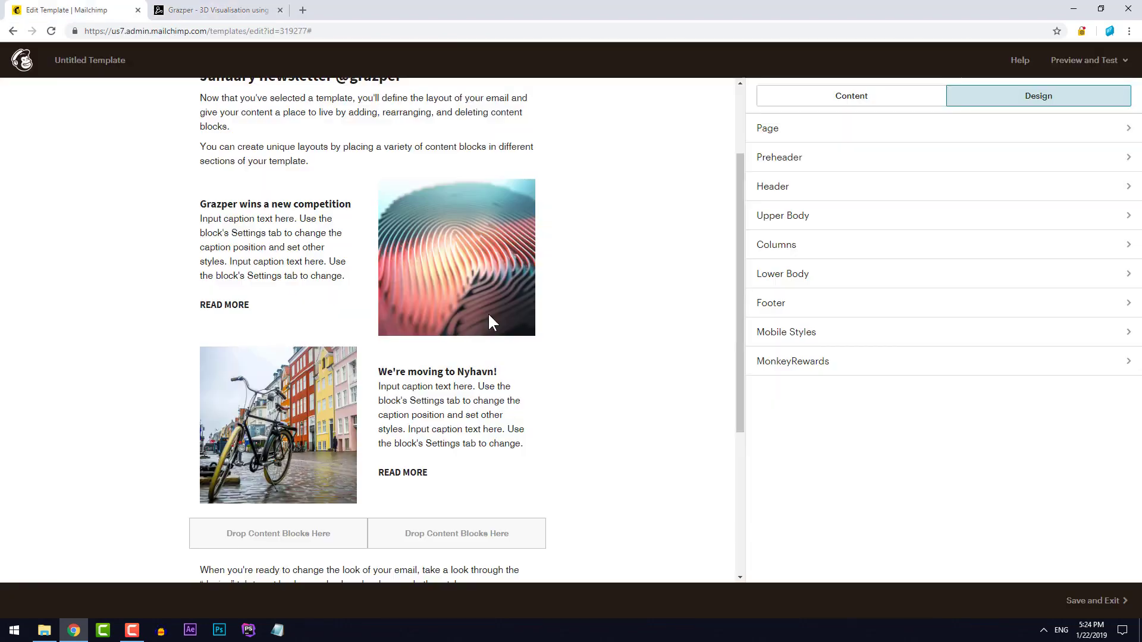
# Step: Slightly round the fingerprint image's corners, apply the style to all existing Image + Caption blocks, and save and close the block
pyautogui.click(459, 290)
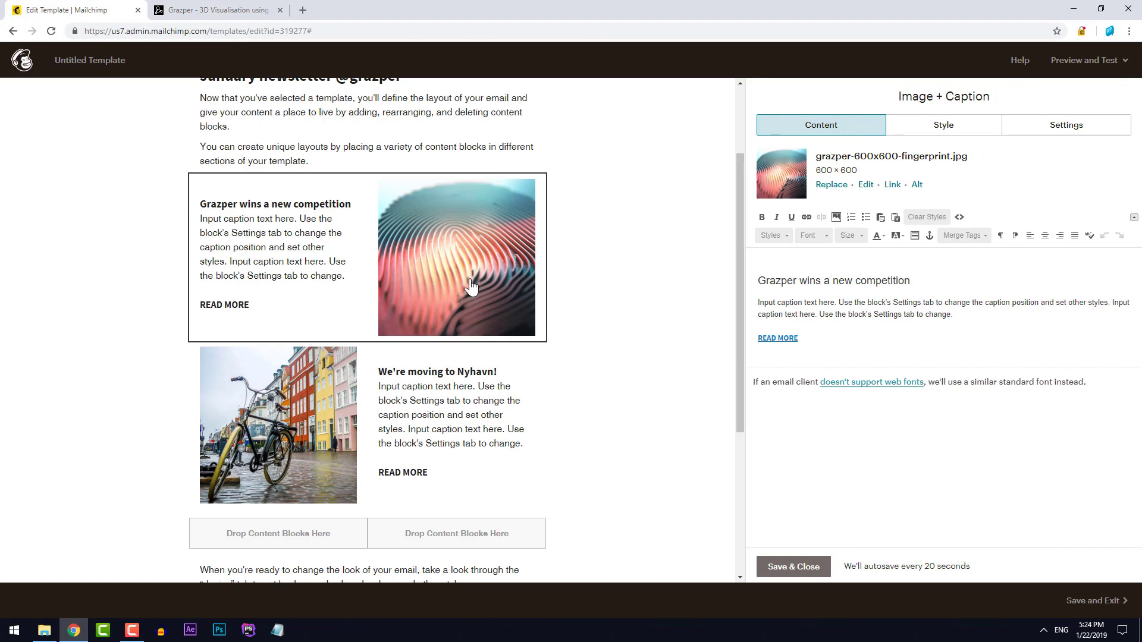
pyautogui.click(909, 132)
pyautogui.scroll(-1, 896, 345)
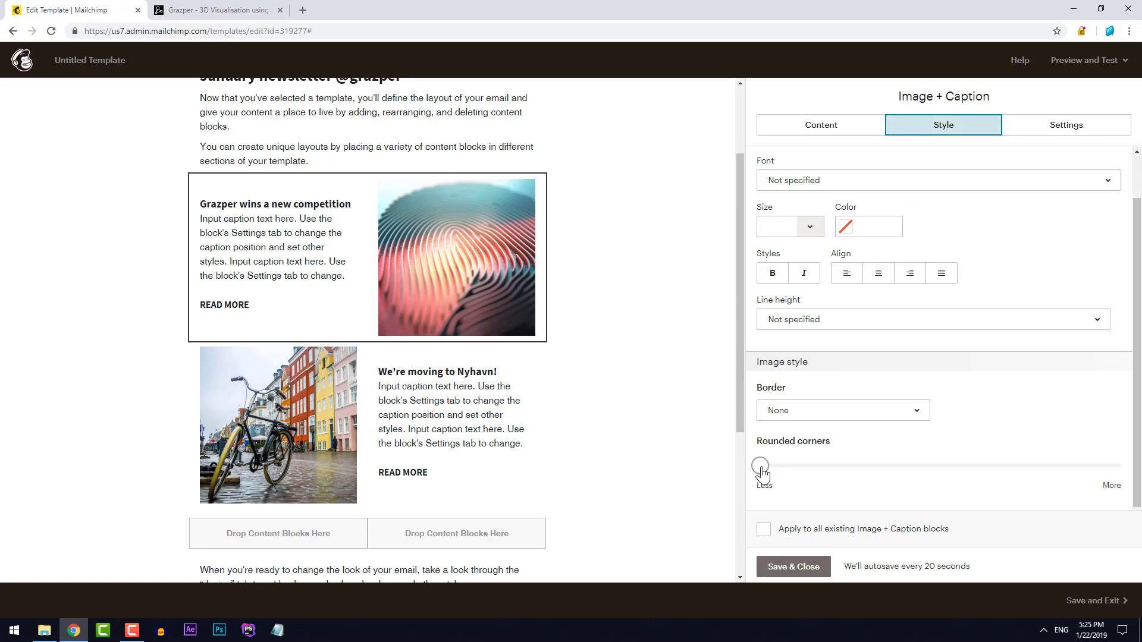
pyautogui.moveTo(763, 473); pyautogui.dragTo(797, 473)
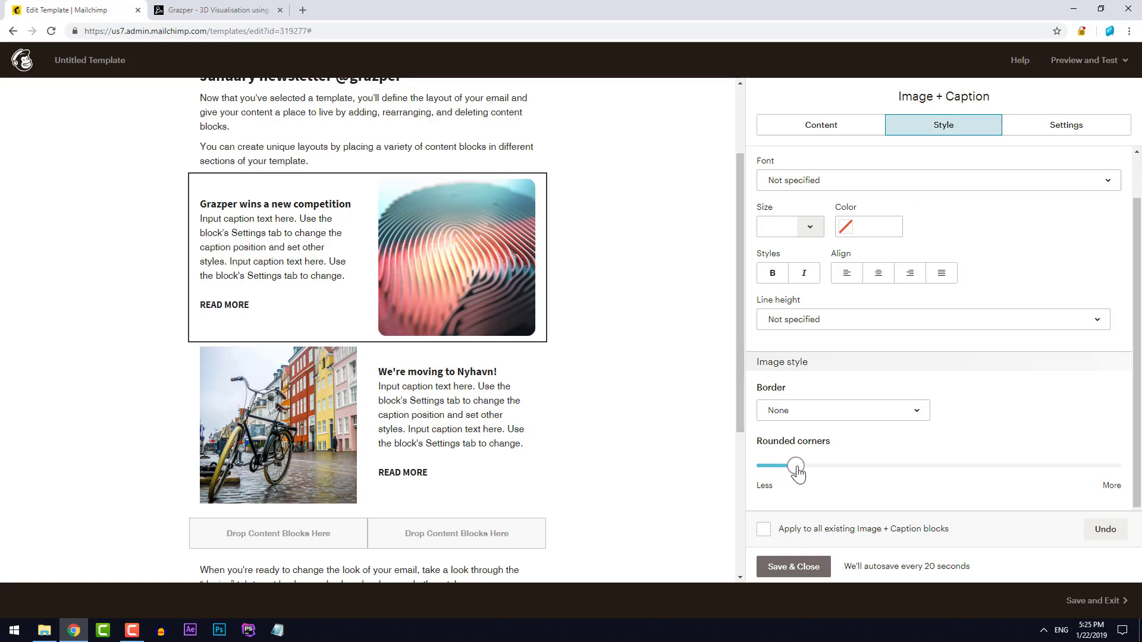
pyautogui.click(795, 534)
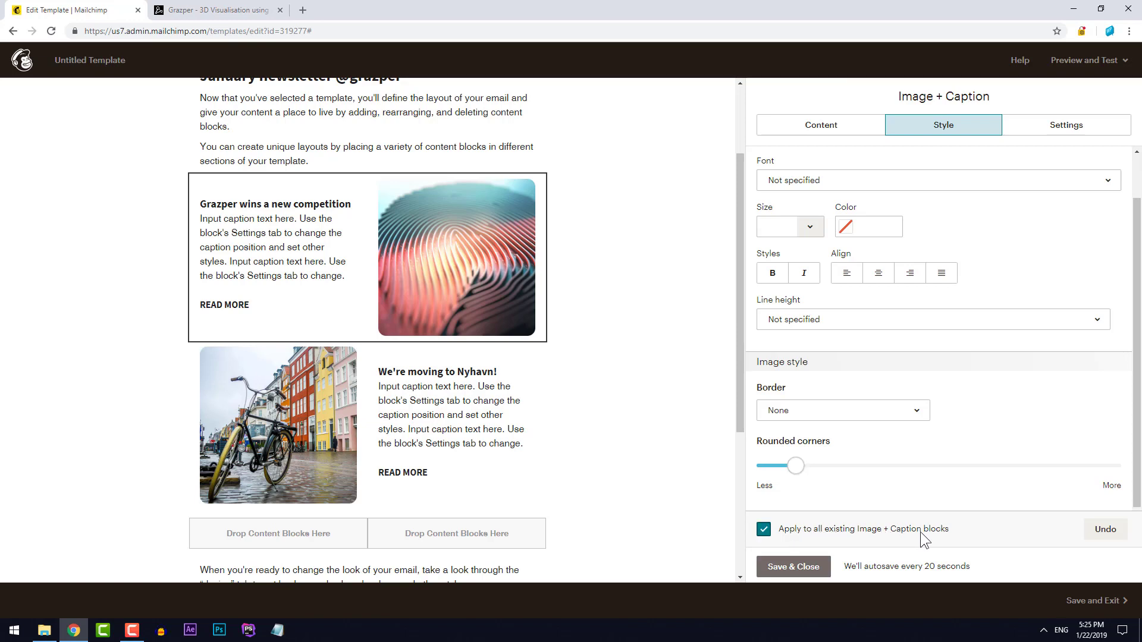
pyautogui.click(793, 568)
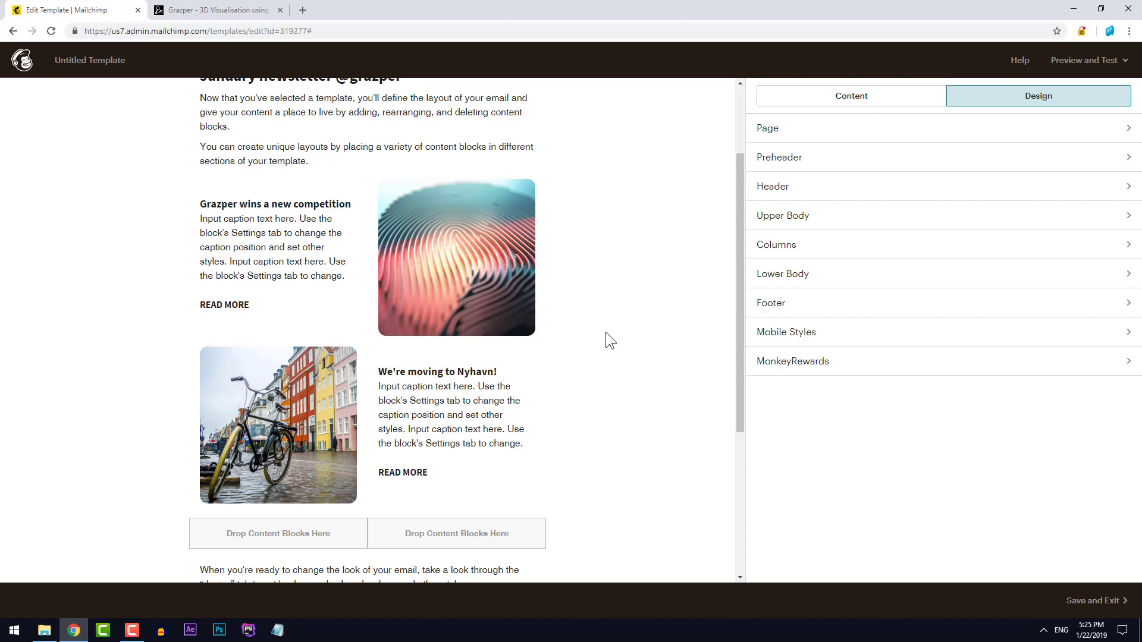
# Step: Examine the footer on the Grazper website and insert grazper-footerbg.jpg as the template footer's background image
pyautogui.scroll(-4, 606, 331)
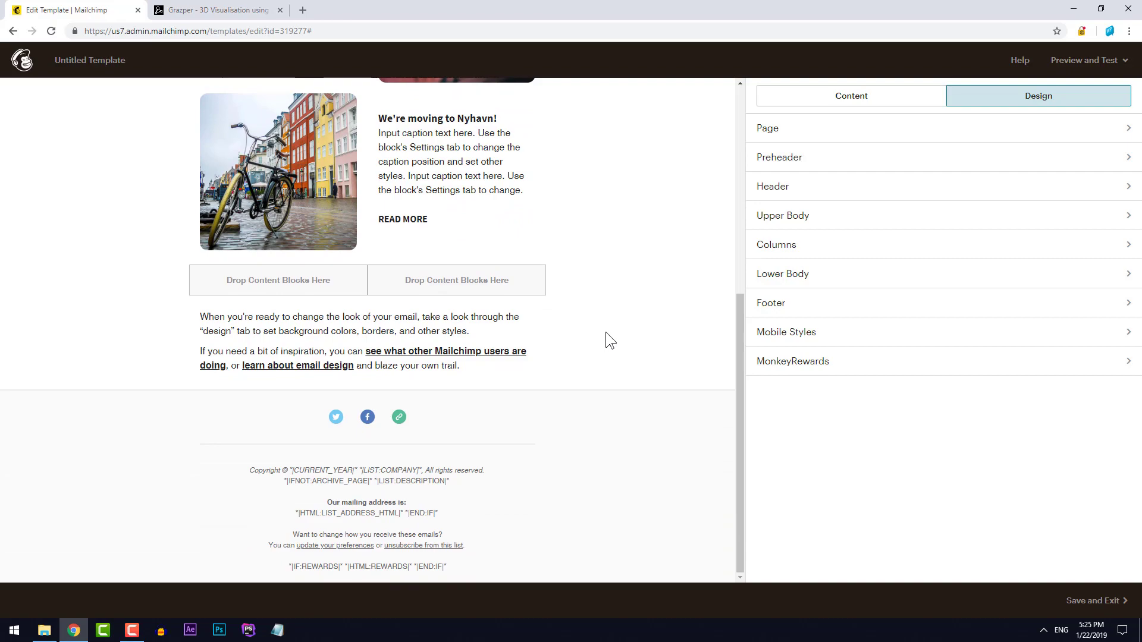
pyautogui.hotkey('ctrl', 'Tab')
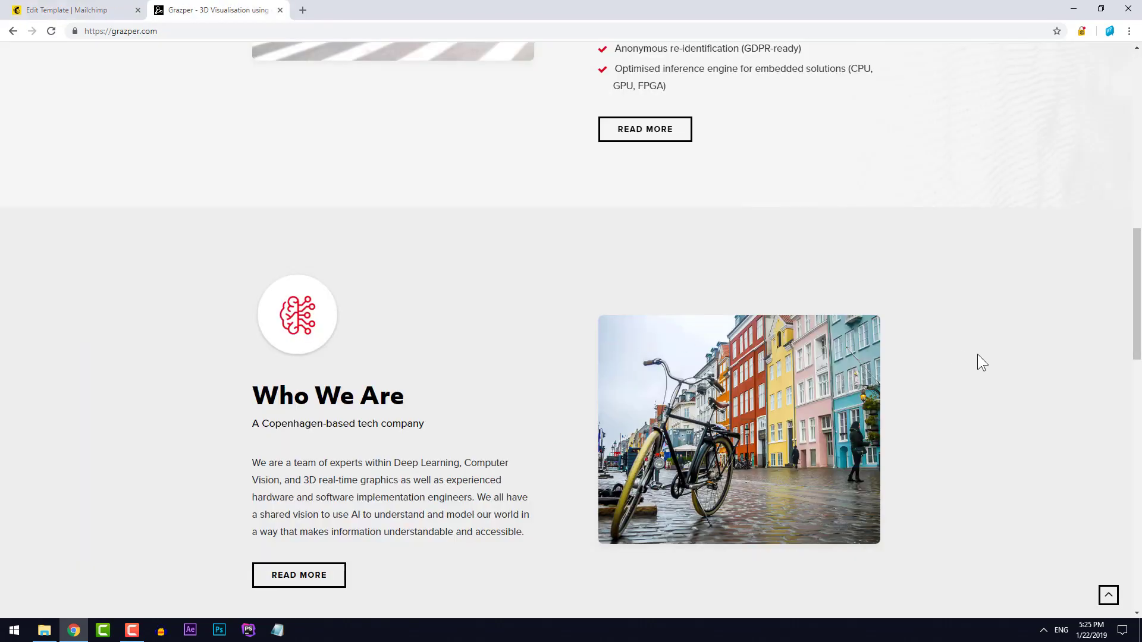
pyautogui.scroll(-14, 977, 354)
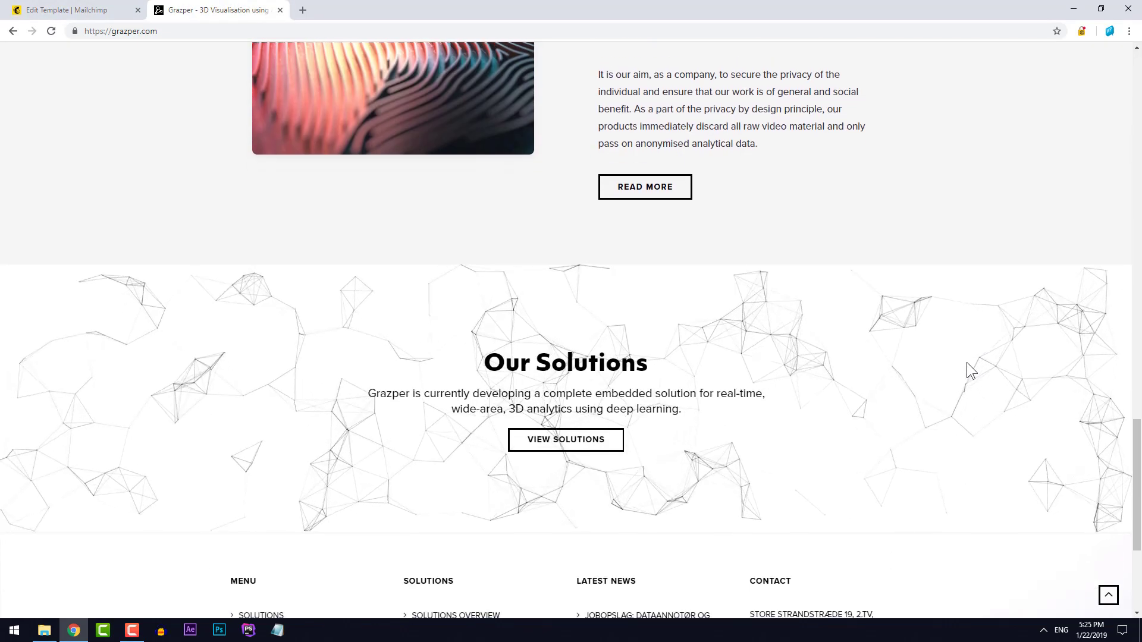
pyautogui.scroll(-4, 966, 362)
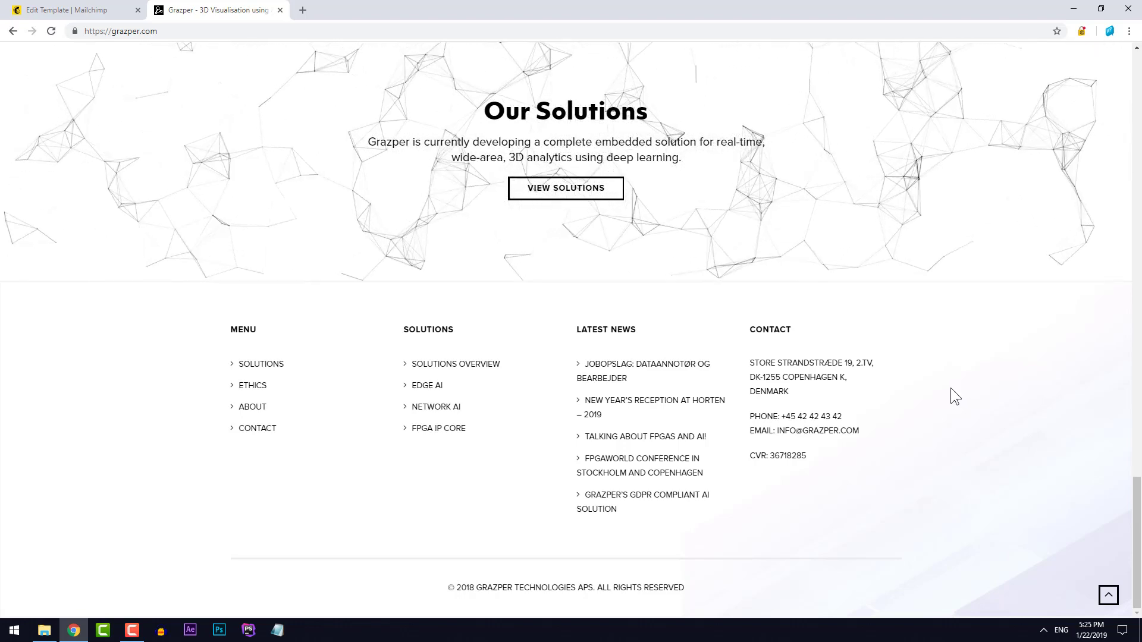
pyautogui.hotkey('ctrl', 'Tab')
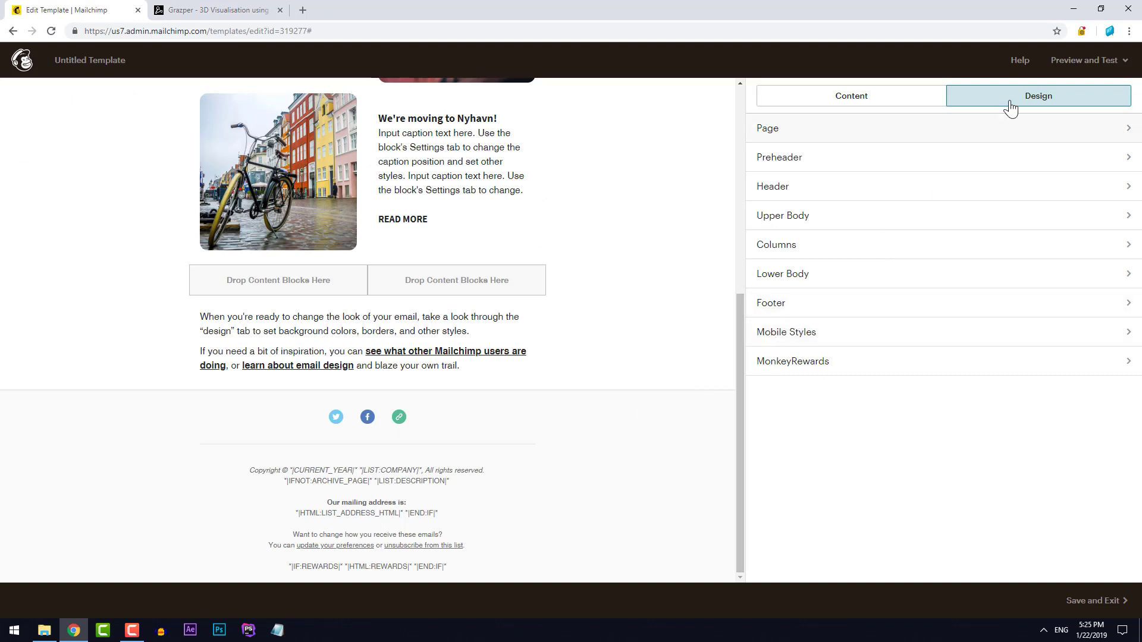
pyautogui.click(819, 315)
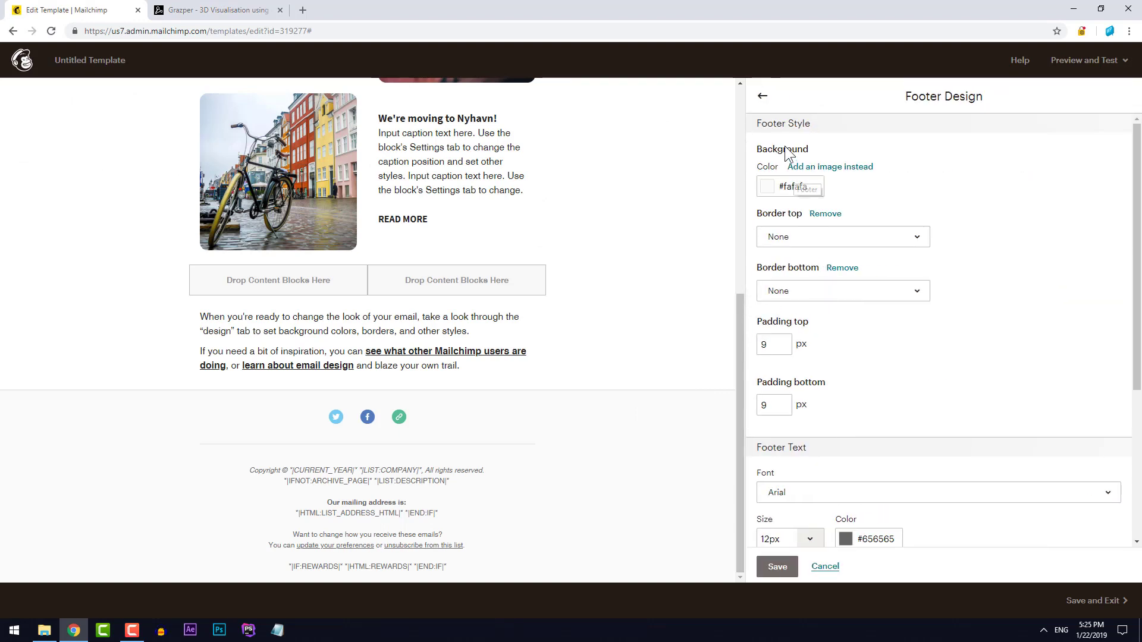
pyautogui.click(844, 168)
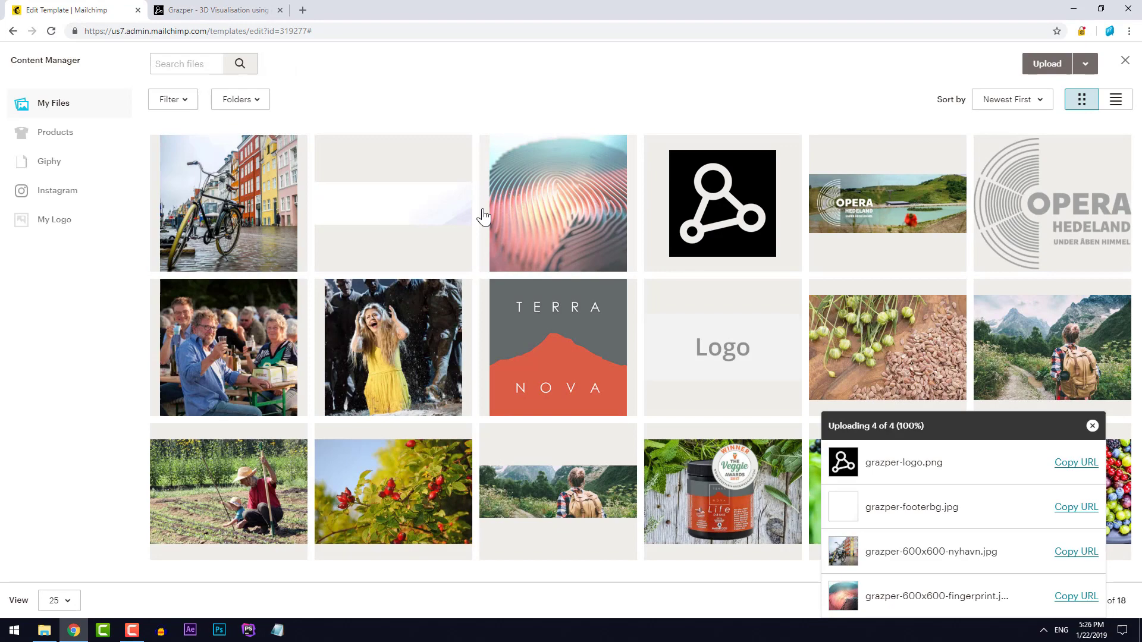
pyautogui.click(404, 214)
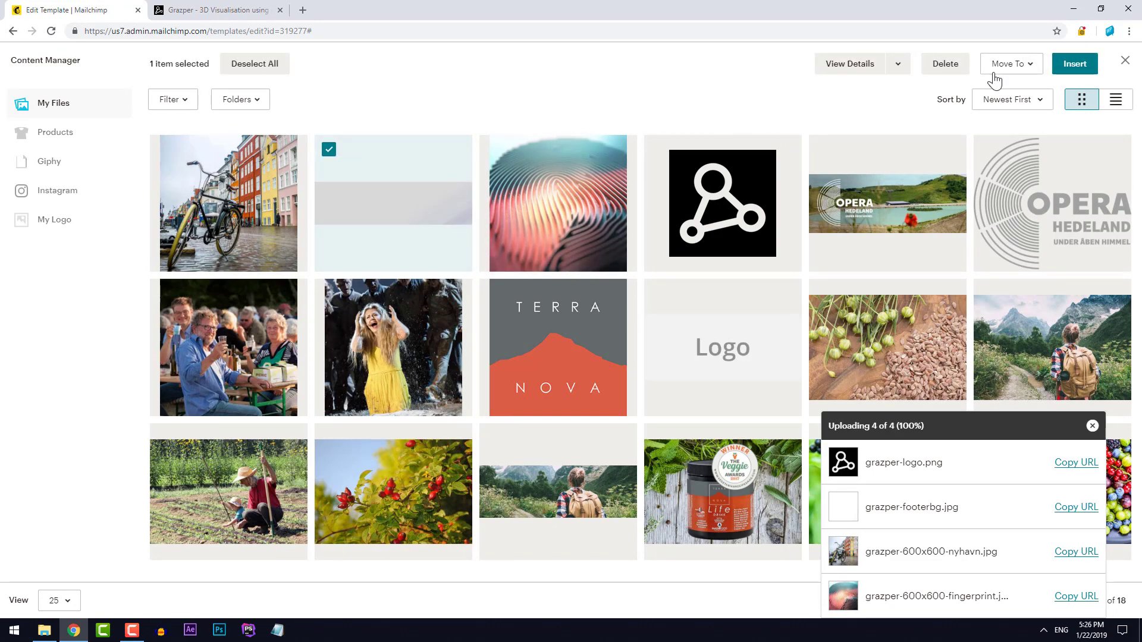
pyautogui.click(1071, 67)
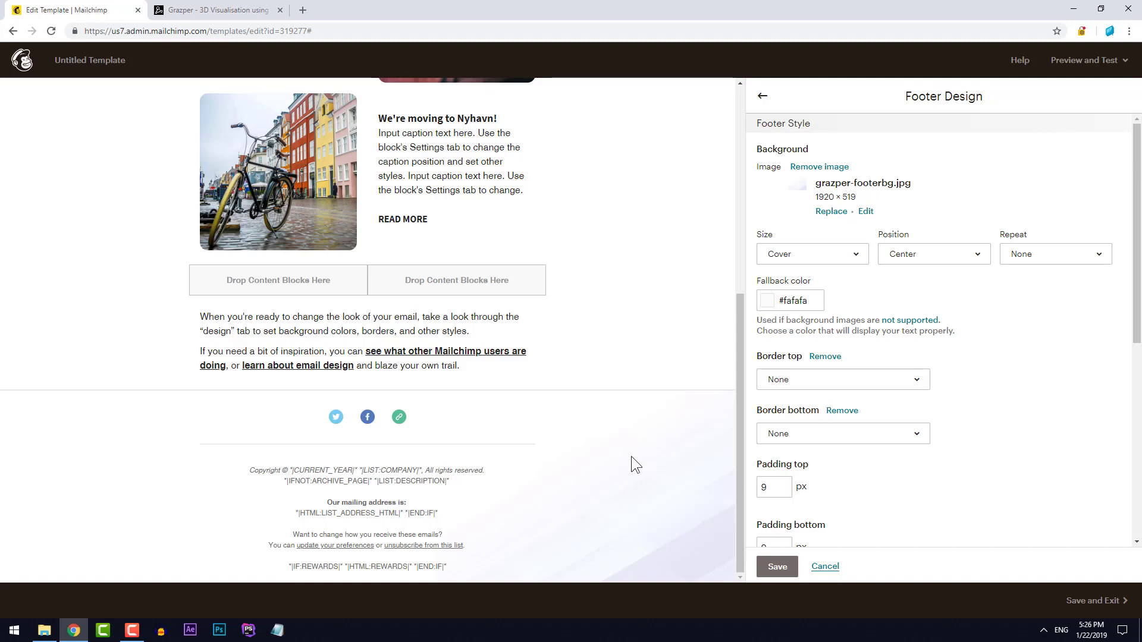
# Step: Check the Grazper website footer, then copy the two copyright and list-description lines, delete them from the Footer block, and save and close it
pyautogui.hotkey('ctrl', 'Tab')
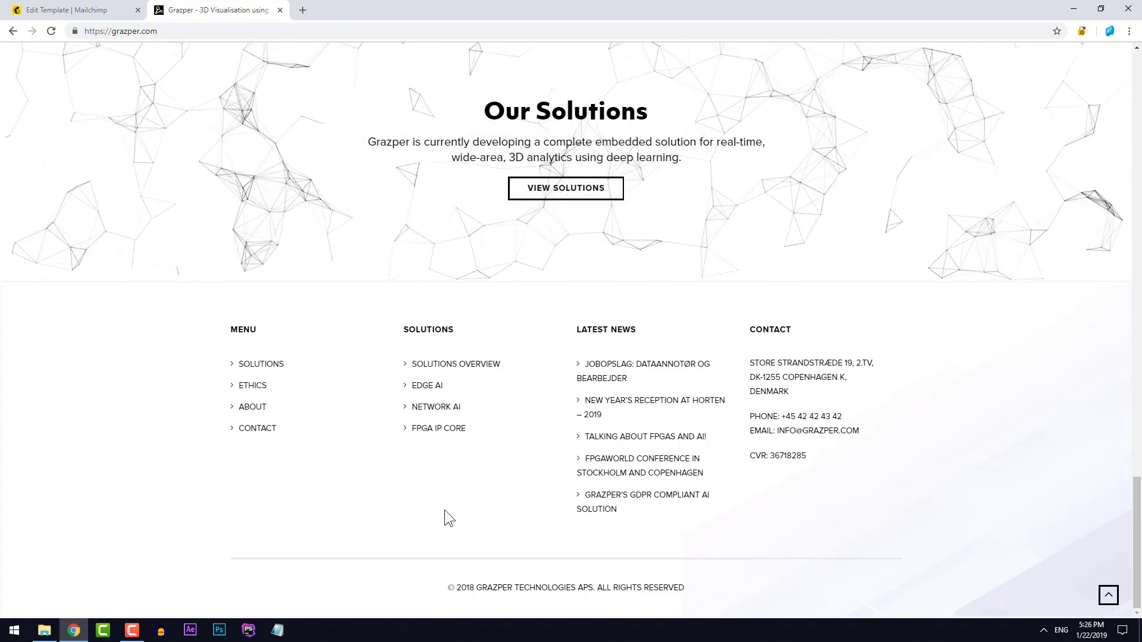
pyautogui.hotkey('ctrl', 'Tab')
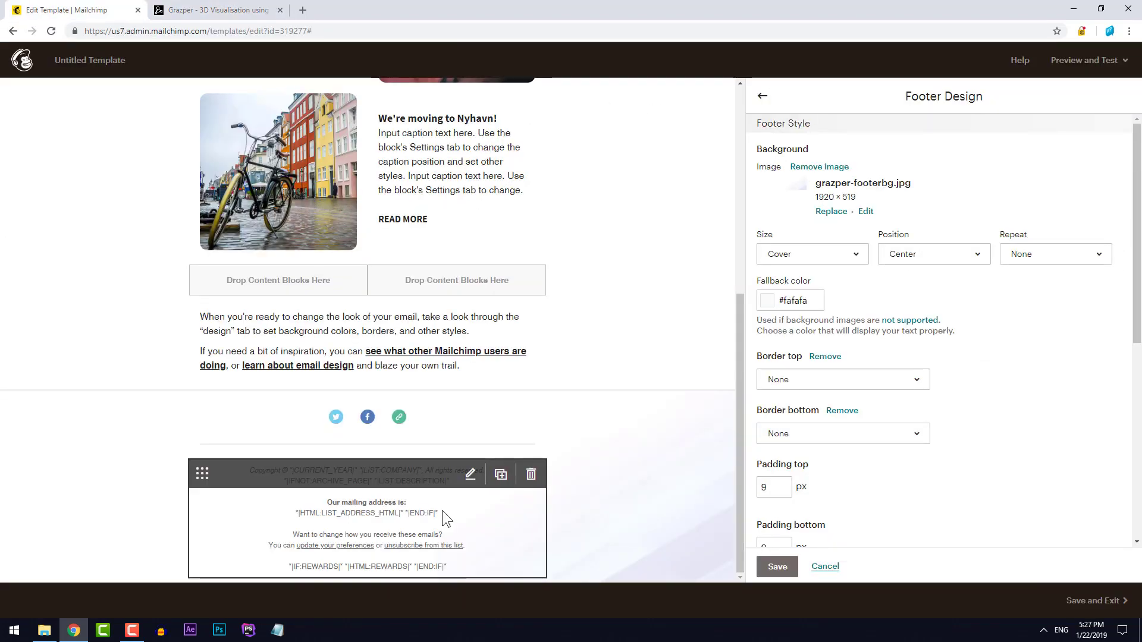
pyautogui.click(441, 510)
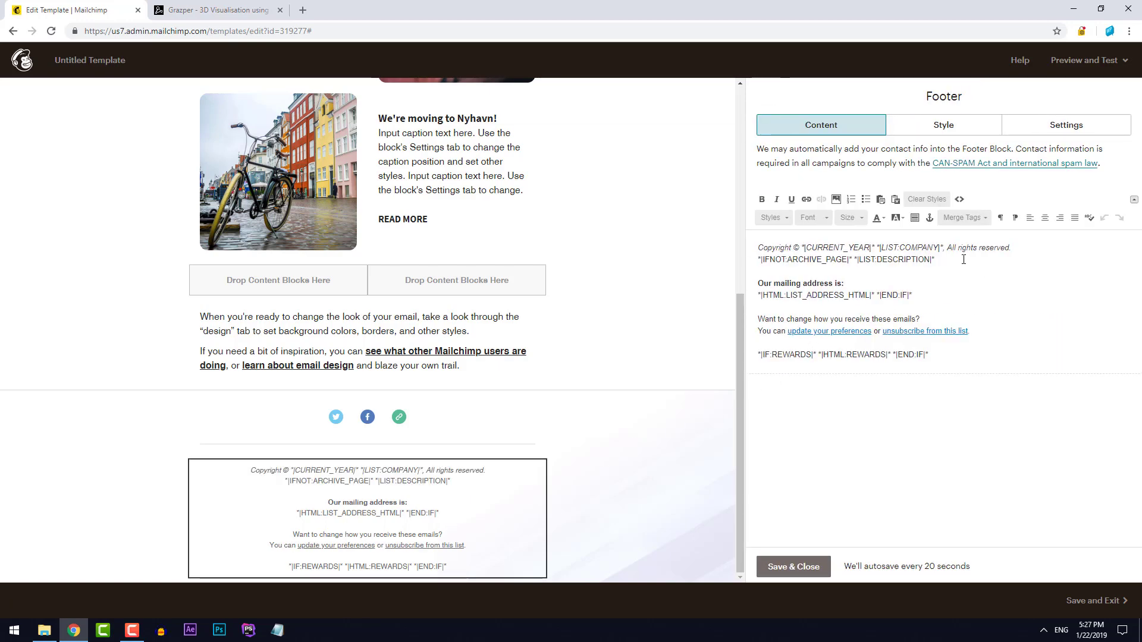
pyautogui.moveTo(937, 260); pyautogui.dragTo(751, 248)
pyautogui.hotkey('ctrl', 'c')
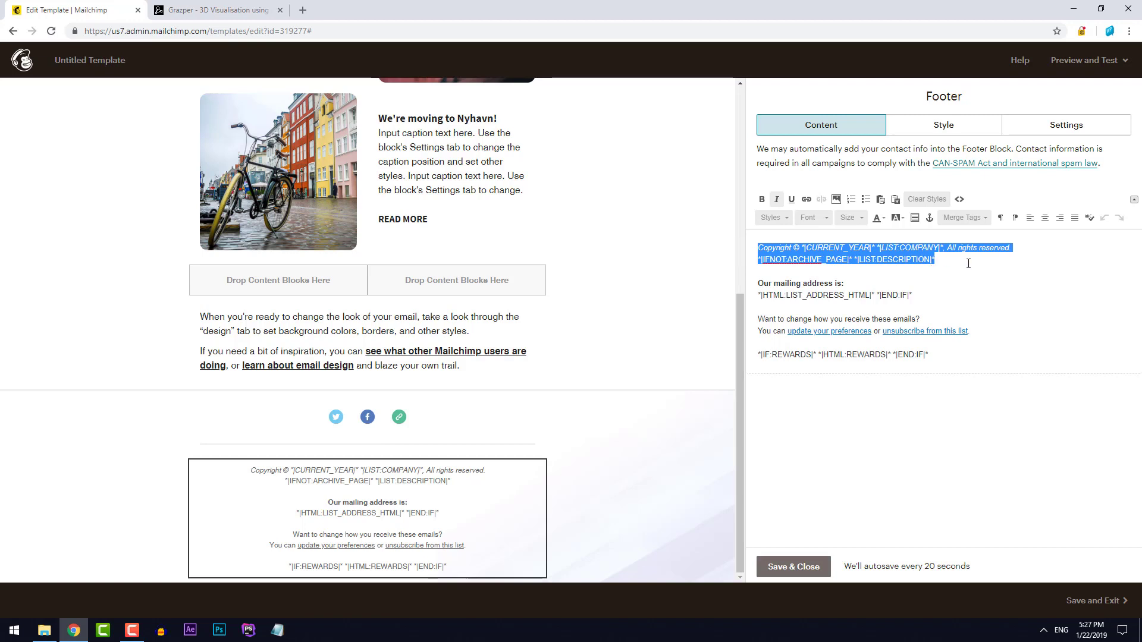
pyautogui.press('BackSpace')
pyautogui.press('Delete')
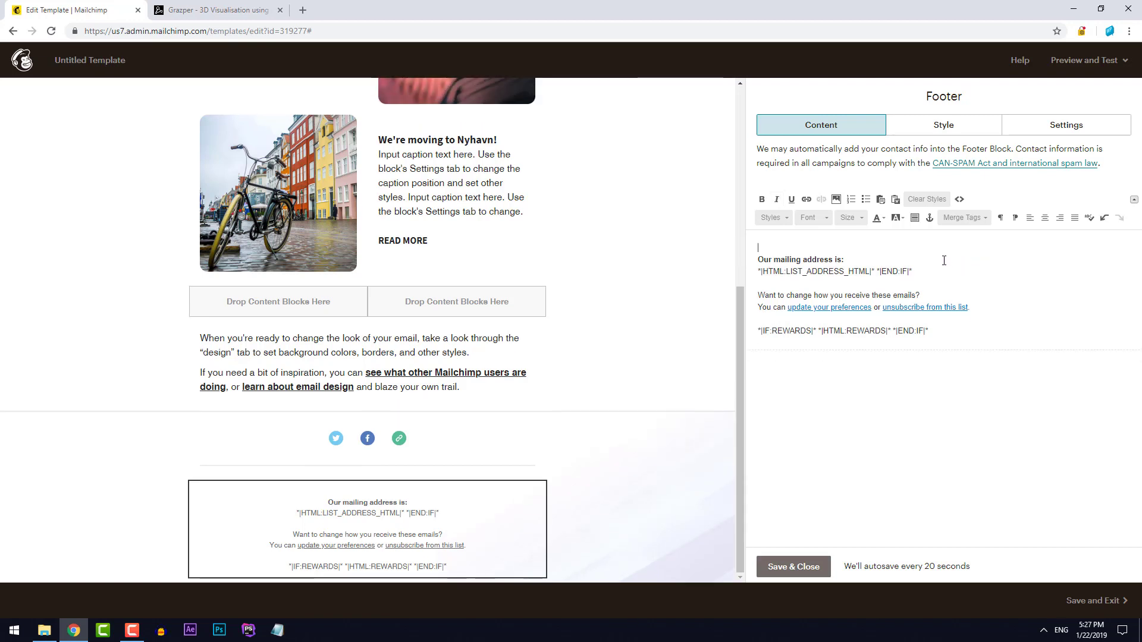
pyautogui.click(791, 568)
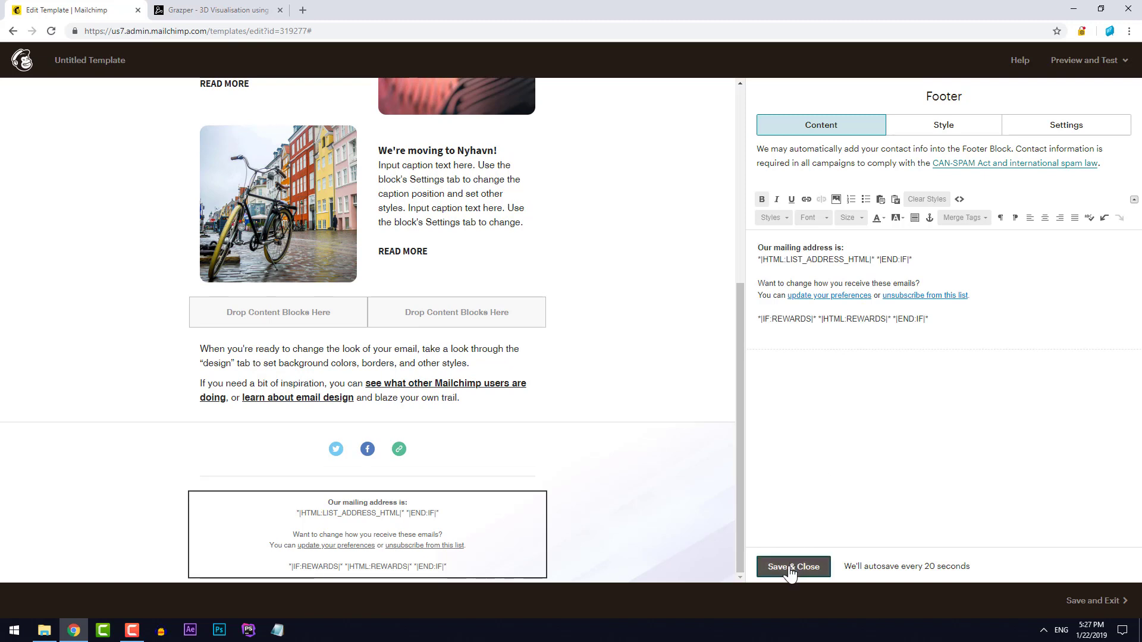
# Step: Duplicate the footer divider, move the copy below the mailing address block, and save and close it
pyautogui.moveTo(523, 512)
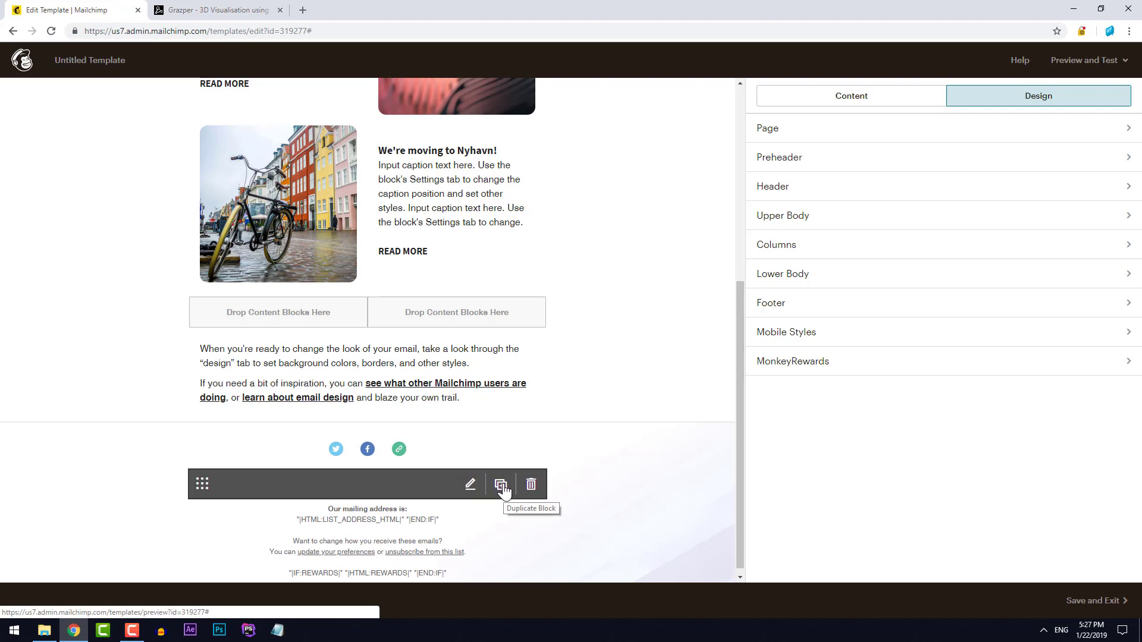
pyautogui.click(502, 485)
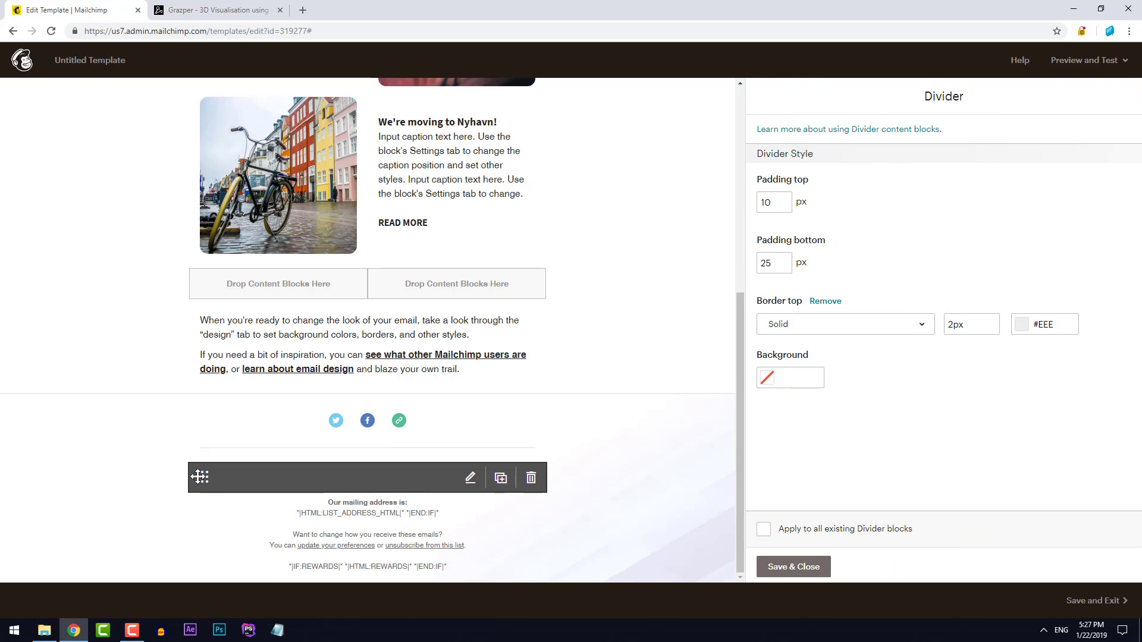
pyautogui.moveTo(201, 477); pyautogui.dragTo(199, 545)
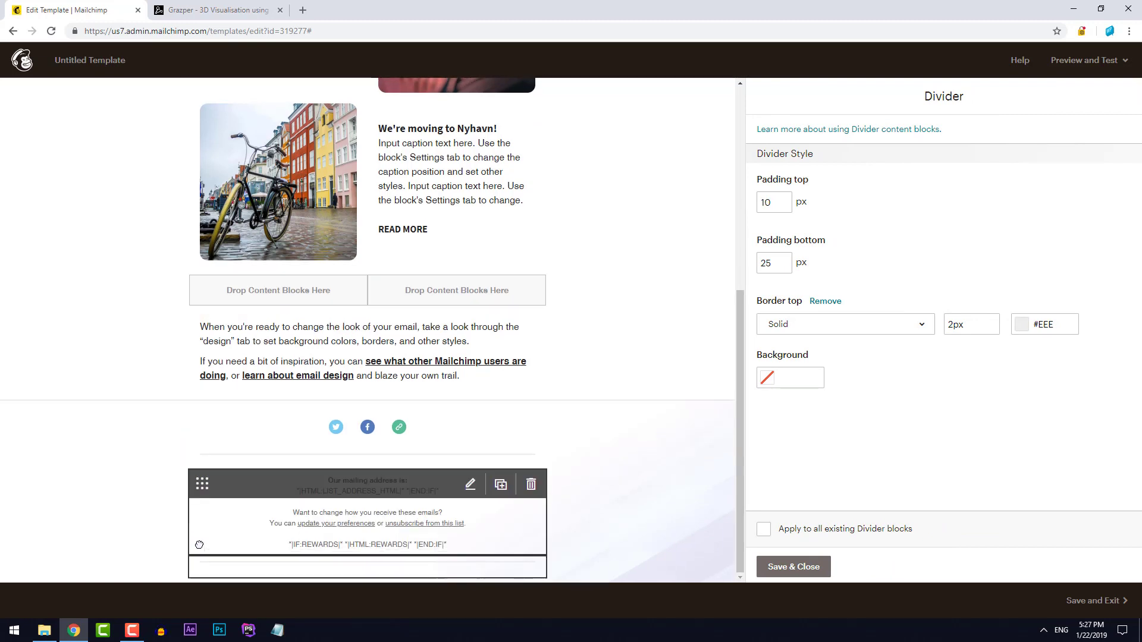
pyautogui.click(787, 559)
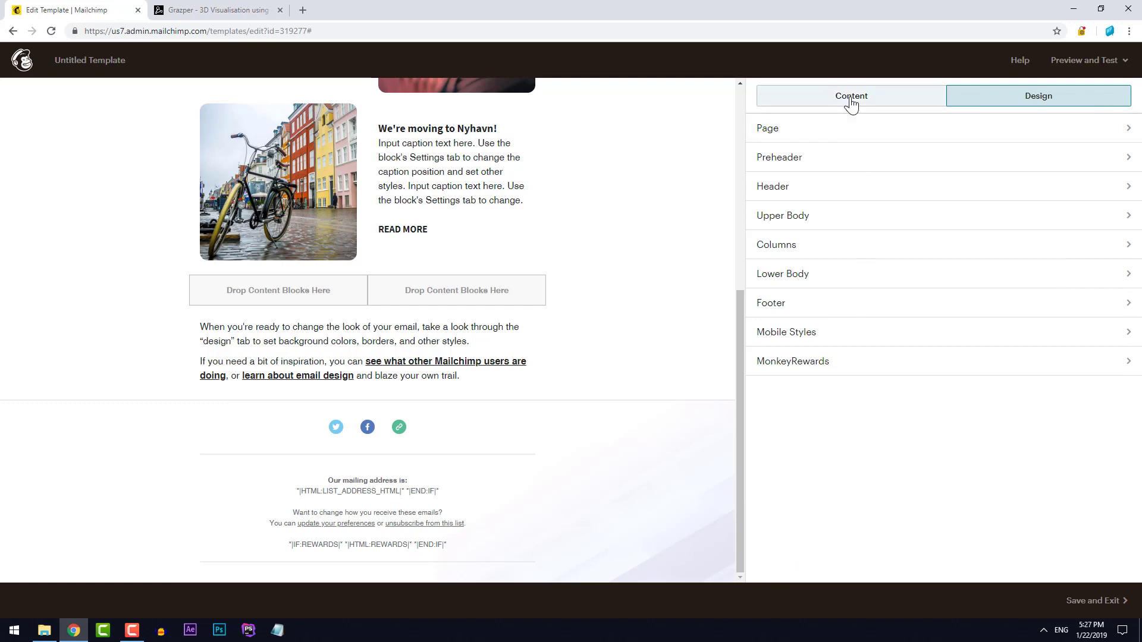
# Step: Add a Text block below the last footer divider, replace its placeholder with the copied copyright lines, and save and close it
pyautogui.click(851, 102)
pyautogui.moveTo(796, 173); pyautogui.dragTo(422, 556)
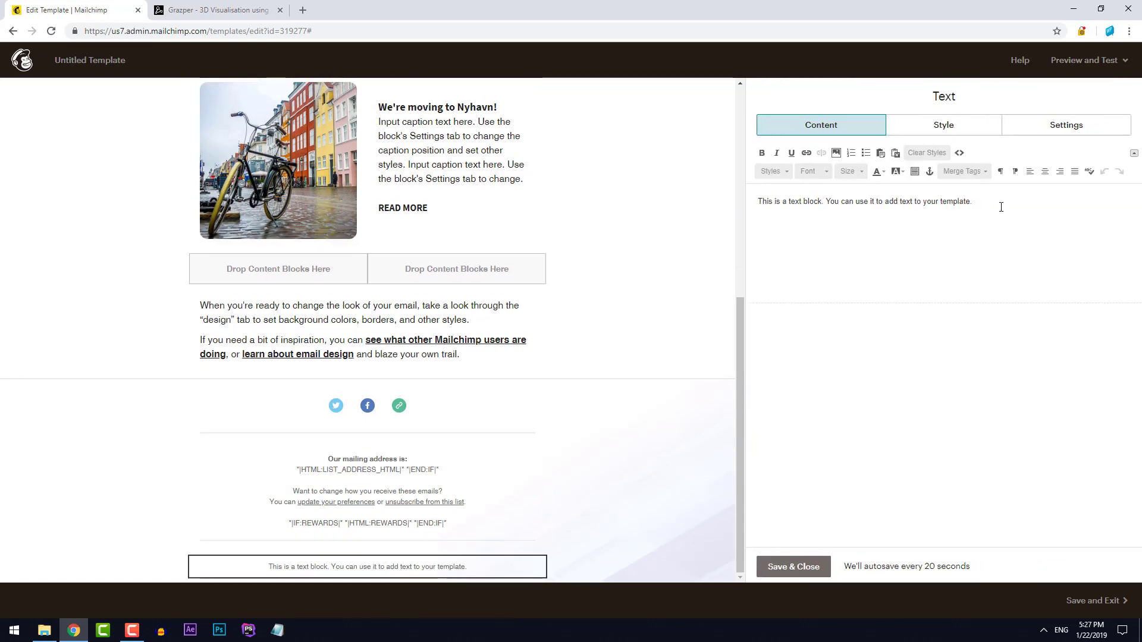
pyautogui.moveTo(951, 202); pyautogui.dragTo(740, 203)
pyautogui.hotkey('ctrl', 'v')
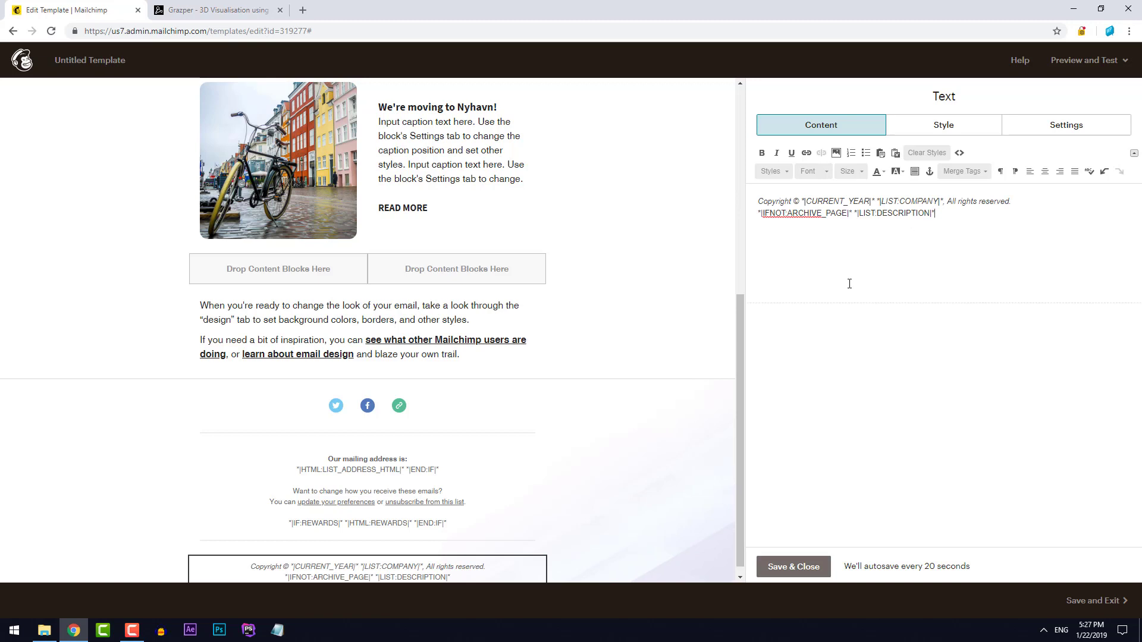
pyautogui.click(773, 566)
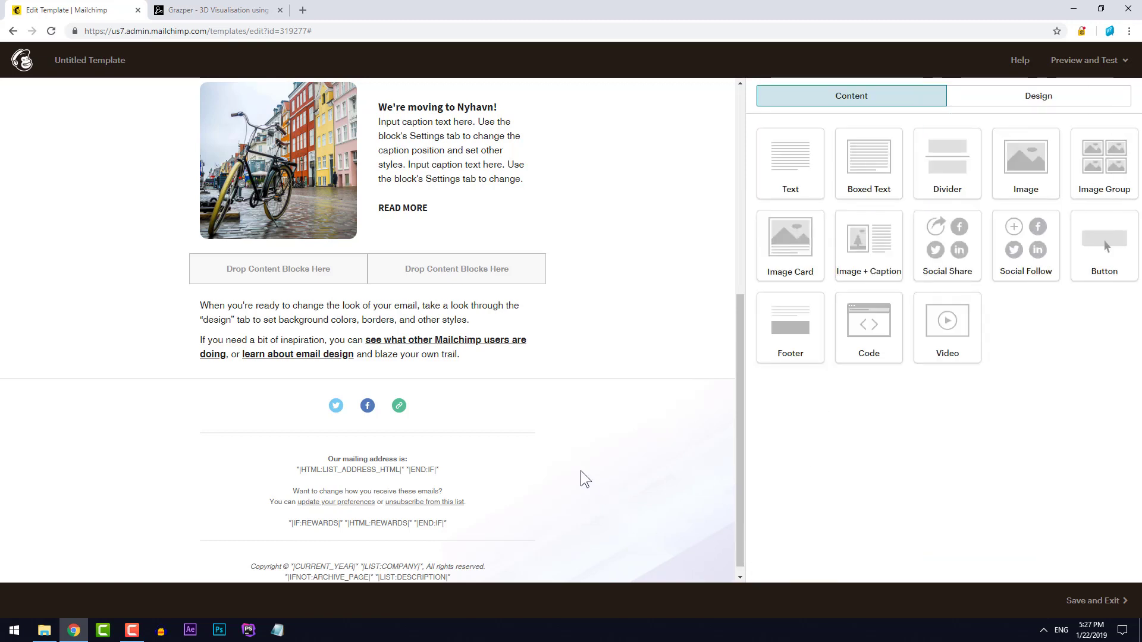
pyautogui.scroll(-1, 574, 494)
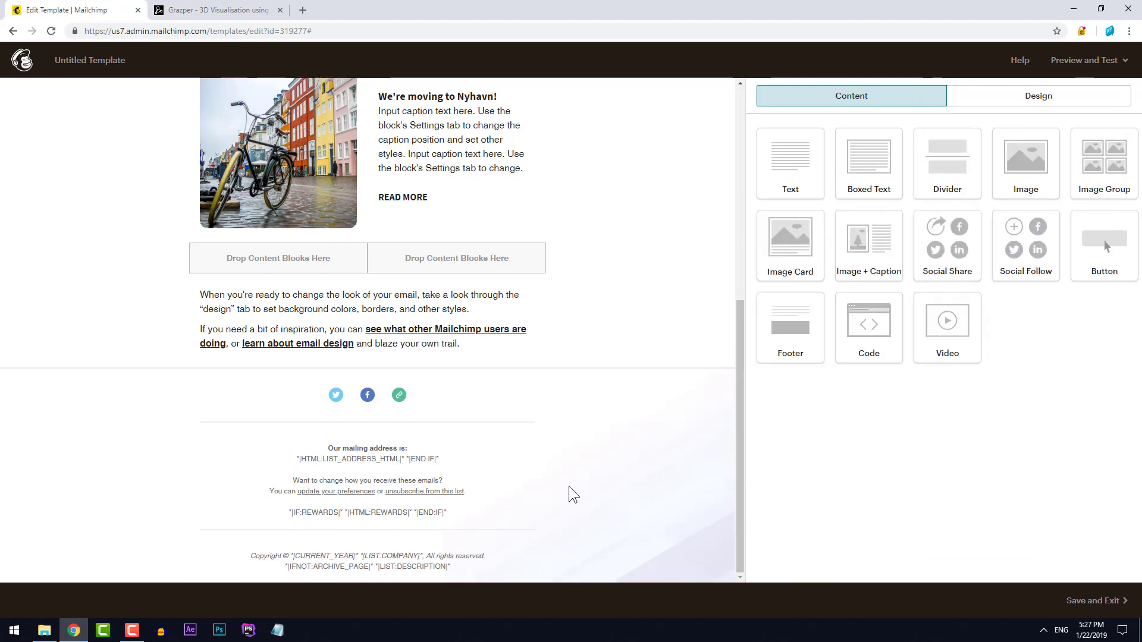
# Step: Replace "Want to change how you receive these emails?" in the Footer block with "UNSUBSCRIBE" in bold black
pyautogui.moveTo(436, 475)
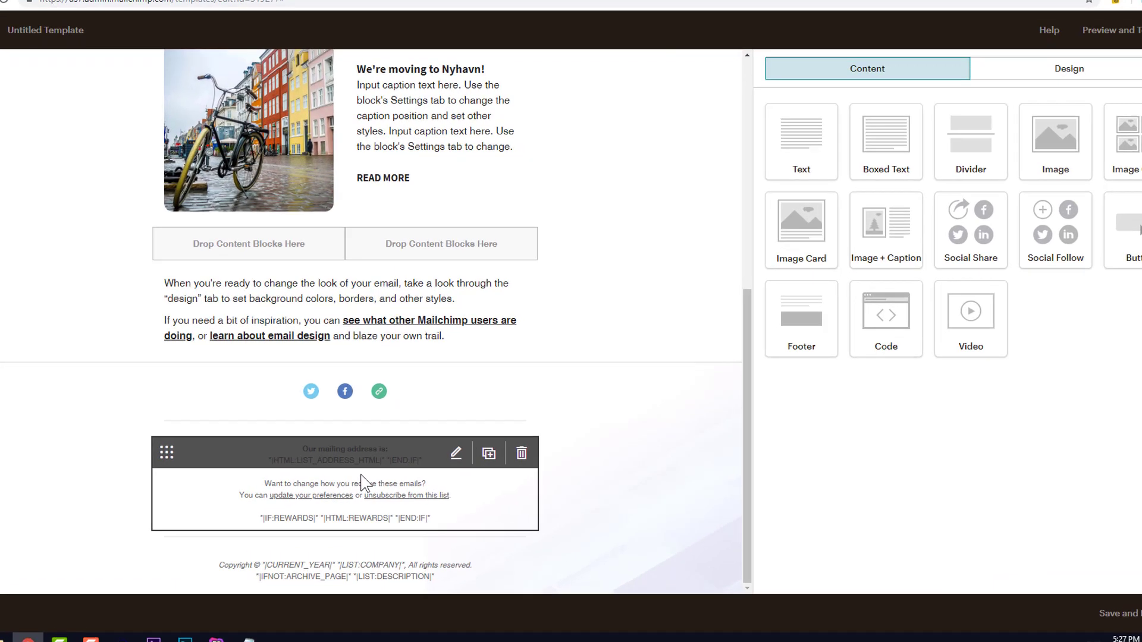
pyautogui.click(365, 481)
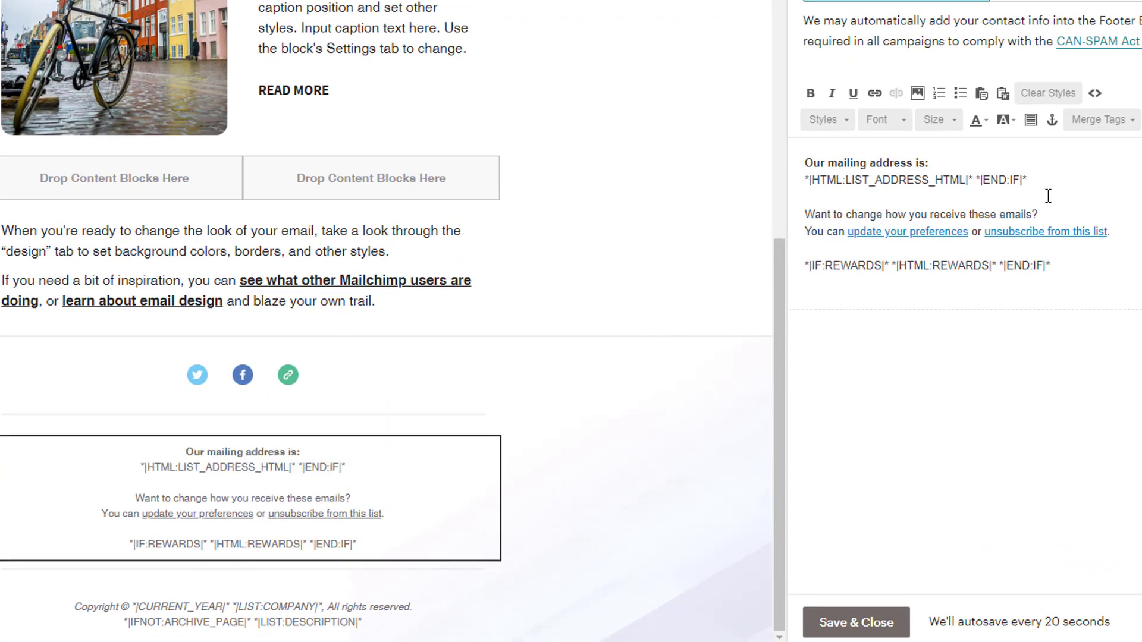
pyautogui.moveTo(1050, 214); pyautogui.dragTo(806, 215)
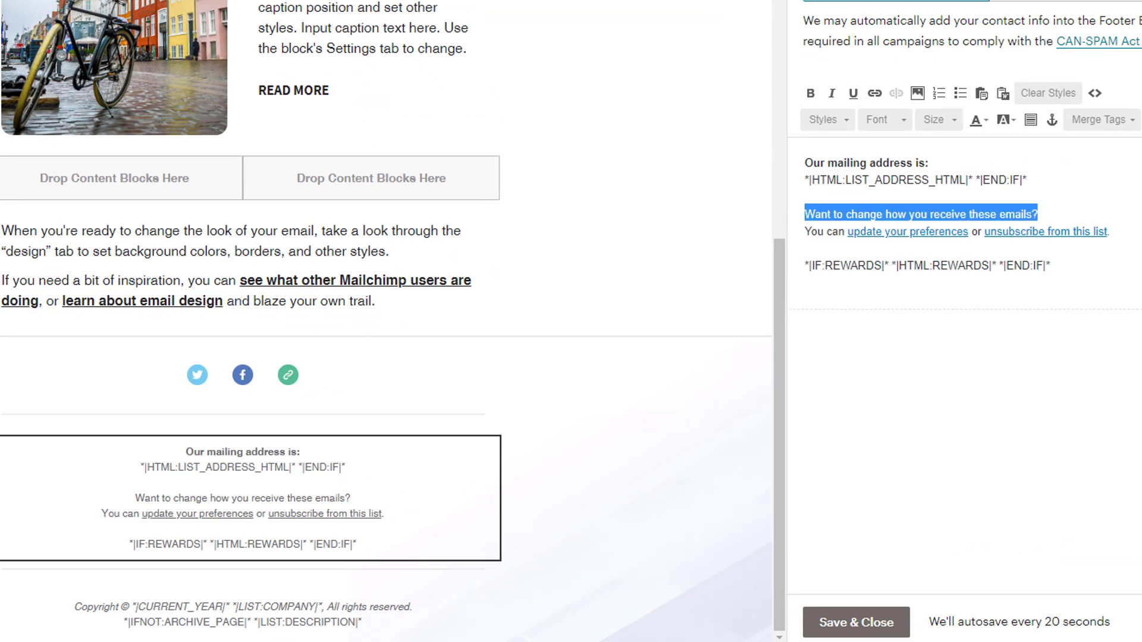
pyautogui.write('UNSUBSCRIBE')
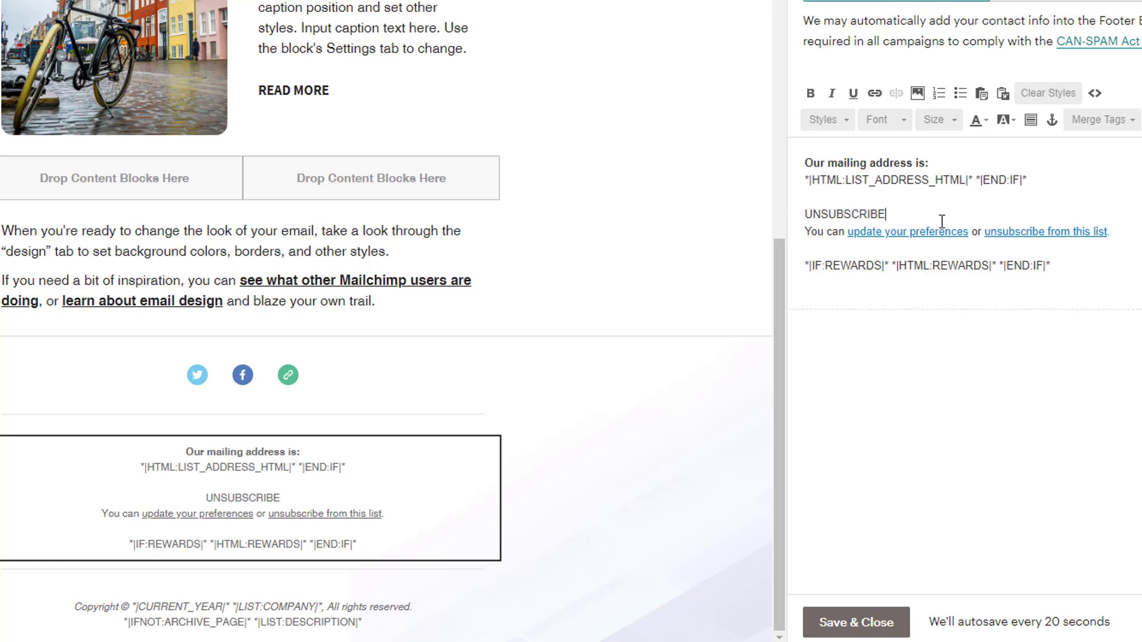
pyautogui.moveTo(913, 212); pyautogui.dragTo(804, 215)
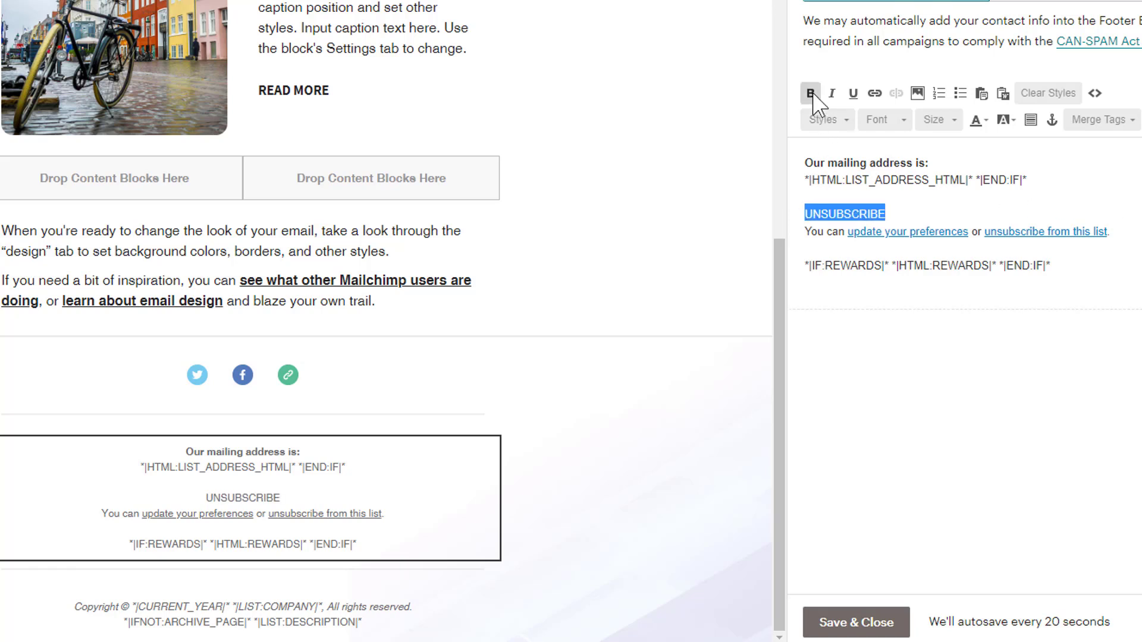
pyautogui.click(811, 94)
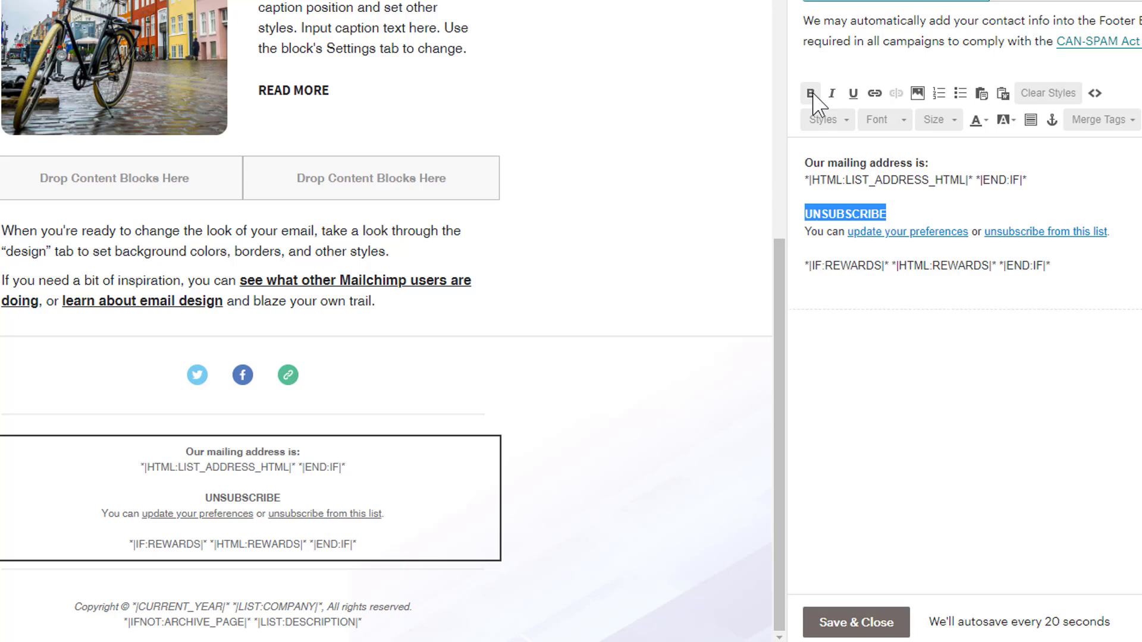
pyautogui.click(986, 122)
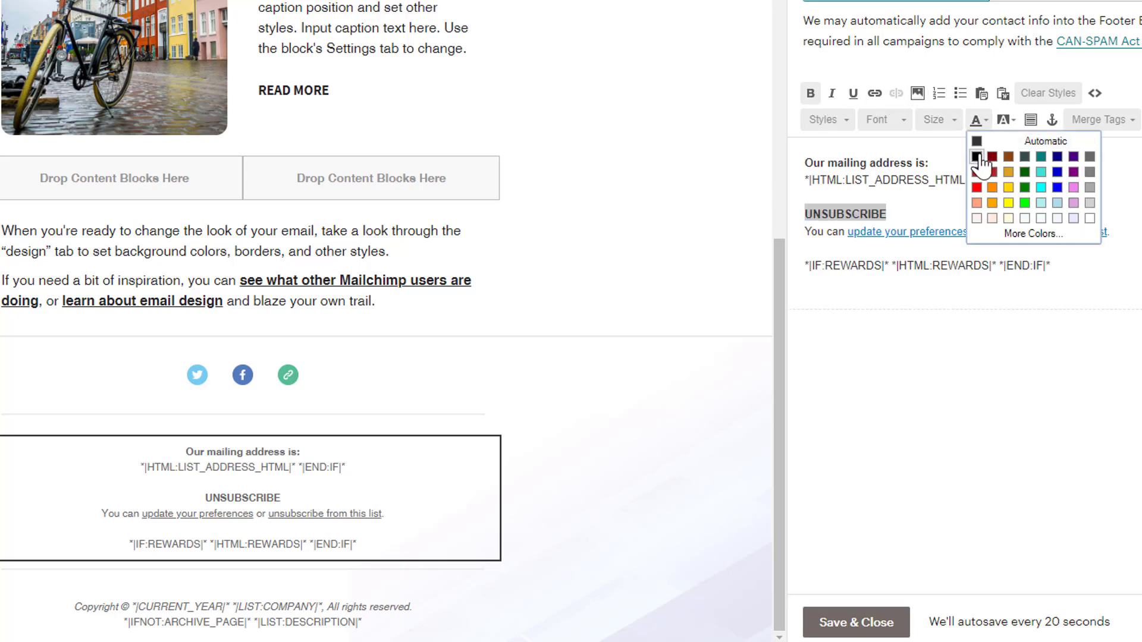
pyautogui.click(977, 156)
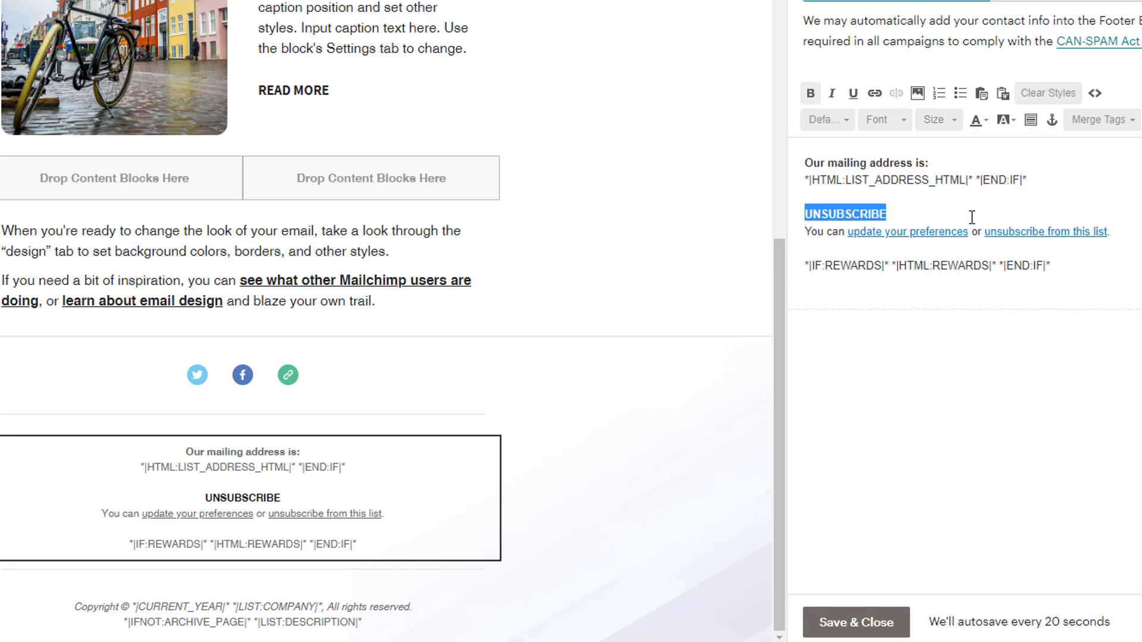
# Step: Delete "You can update your preferences or" and capitalise the first letter of the "unsubscribe from this list" link, keeping it linked
pyautogui.moveTo(985, 232); pyautogui.dragTo(806, 236)
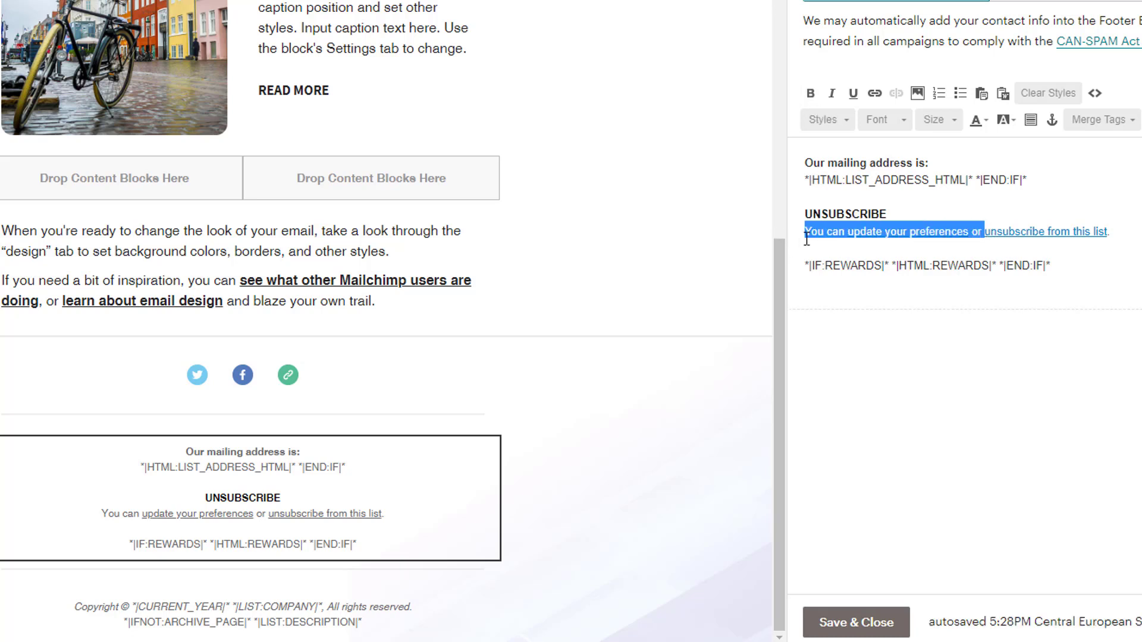
pyautogui.press('BackSpace')
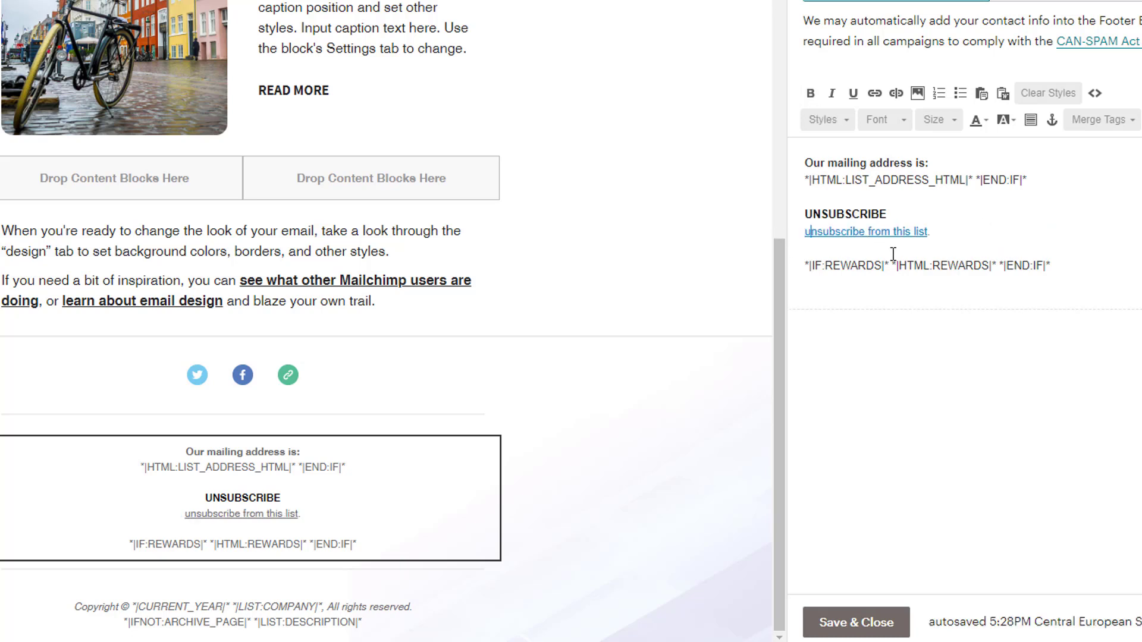
pyautogui.press('Delete')
pyautogui.write('U')
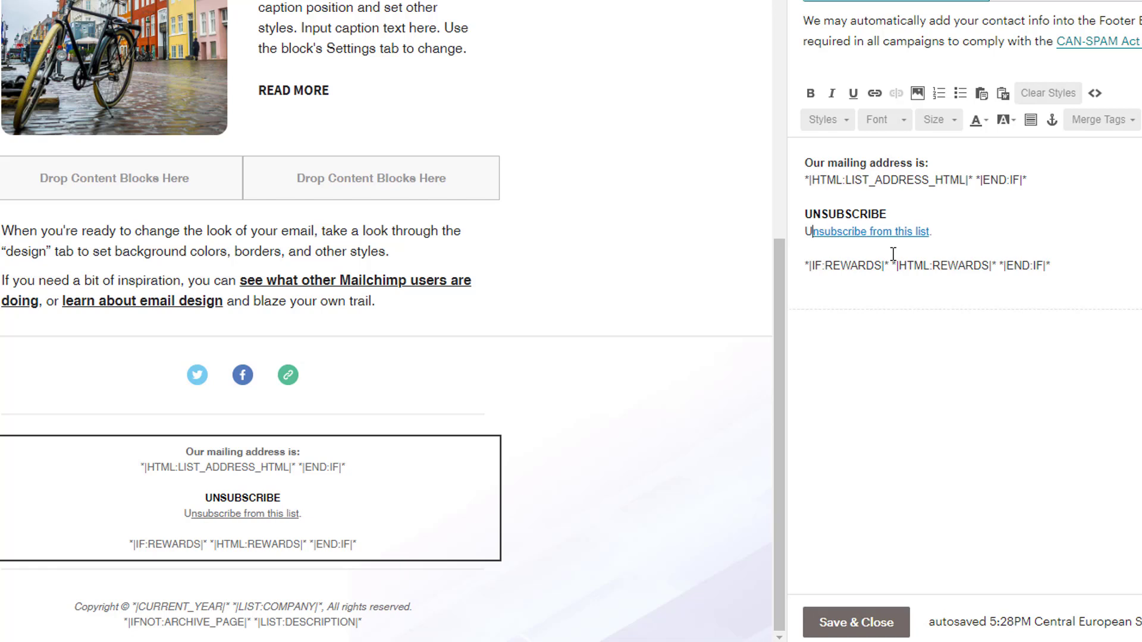
pyautogui.press('BackSpace')
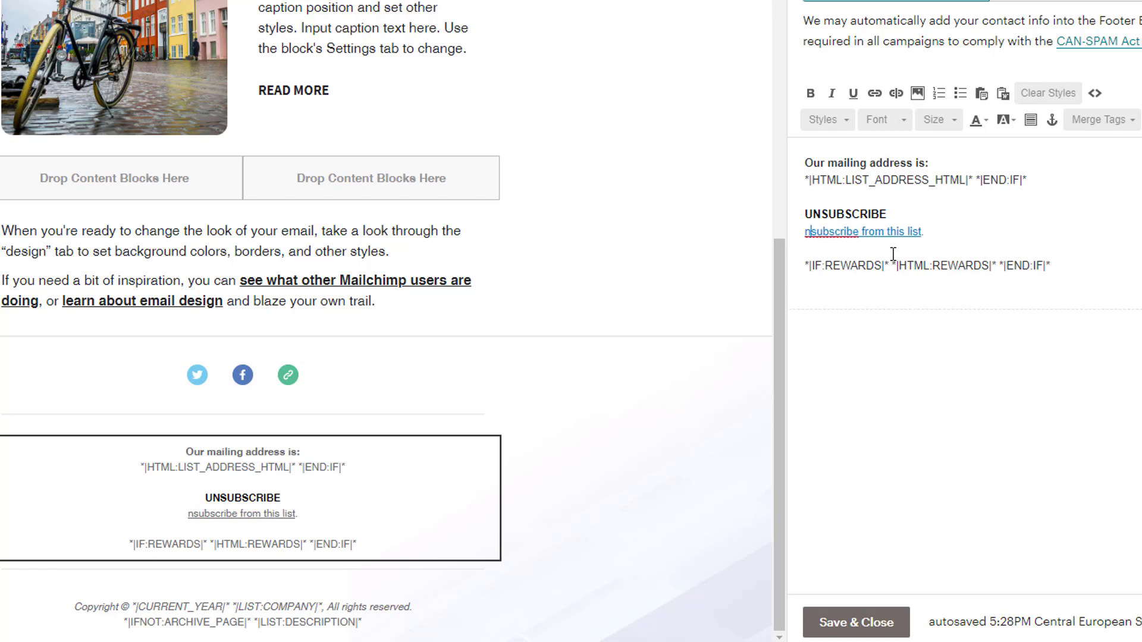
pyautogui.write('U')
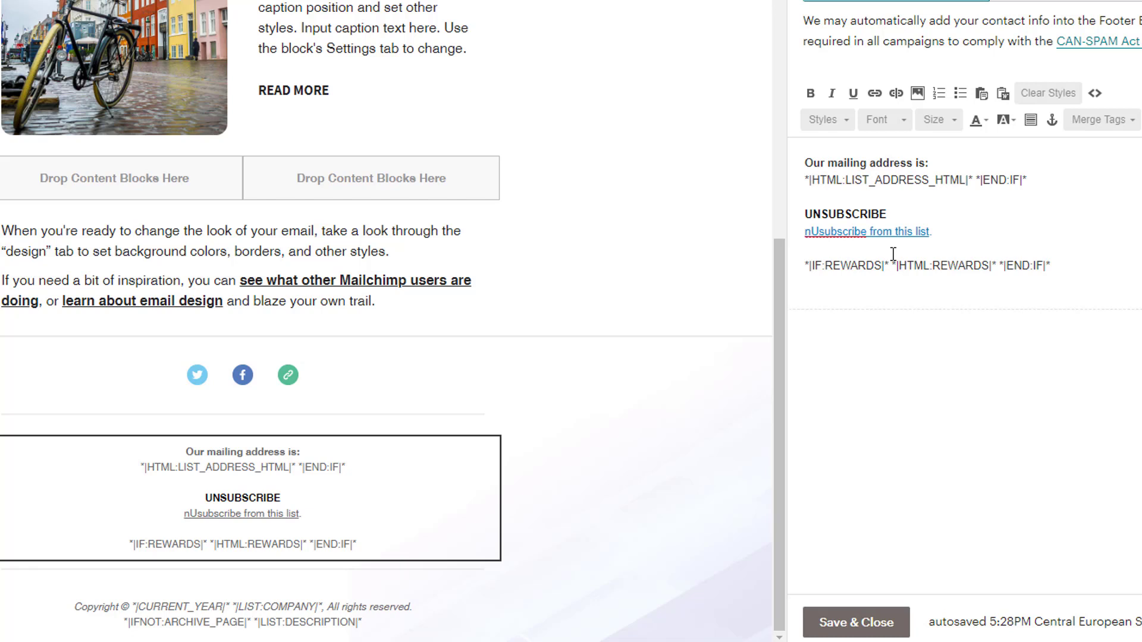
pyautogui.write('n')
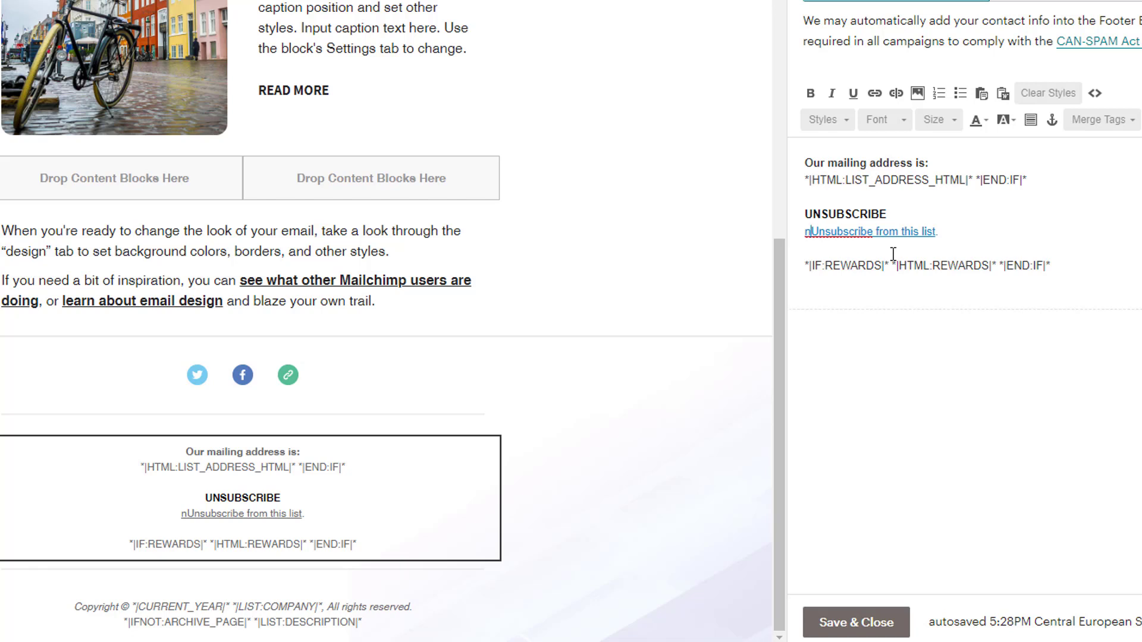
pyautogui.press('BackSpace')
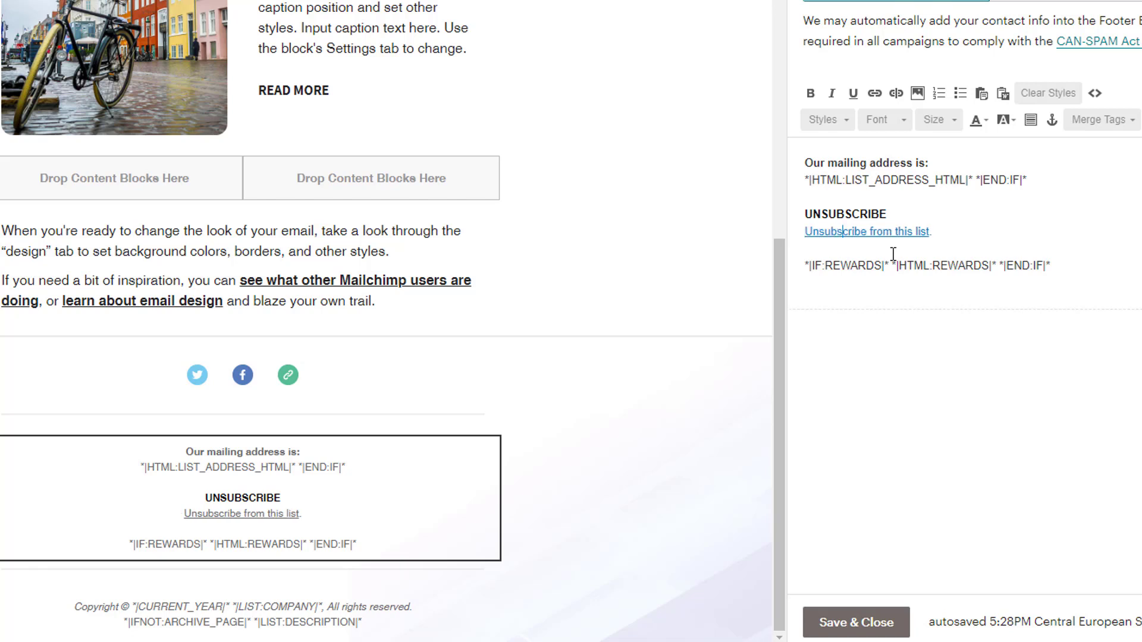
# Step: Shorten the link under the UNSUBSCRIBE heading to just "Unsubscribe", removing the remaining words and the period
pyautogui.press('Right')
pyautogui.press('Right')
pyautogui.press('Delete')
pyautogui.press('Delete')
pyautogui.press('Delete')
pyautogui.press('Delete')
pyautogui.press('Delete')
pyautogui.press('Delete')
pyautogui.press('Delete')
pyautogui.press('Delete')
pyautogui.press('Delete')
pyautogui.press('Delete')
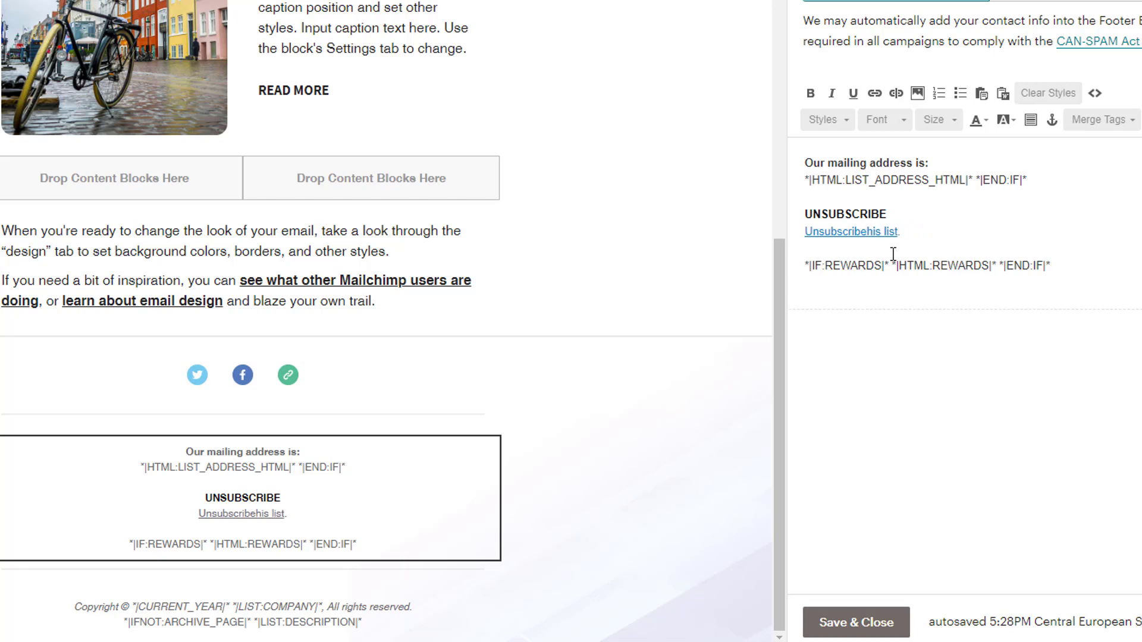
pyautogui.press('Delete')
pyautogui.press('Delete')
pyautogui.press('Delete')
pyautogui.press('Delete')
pyautogui.press('Delete')
pyautogui.press('Delete')
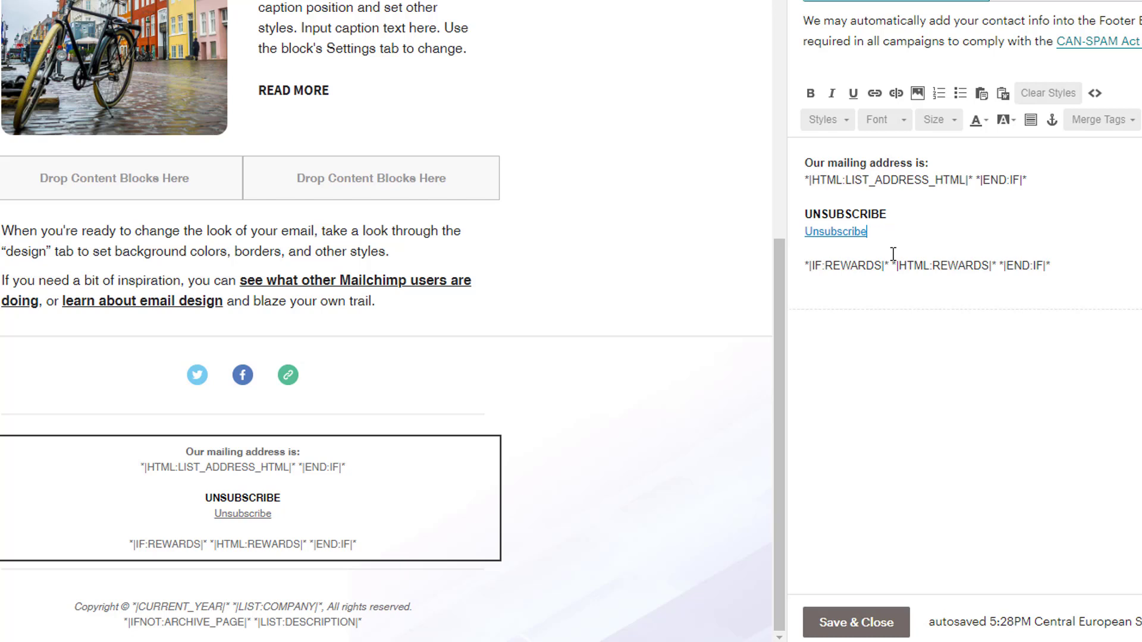
pyautogui.click(921, 212)
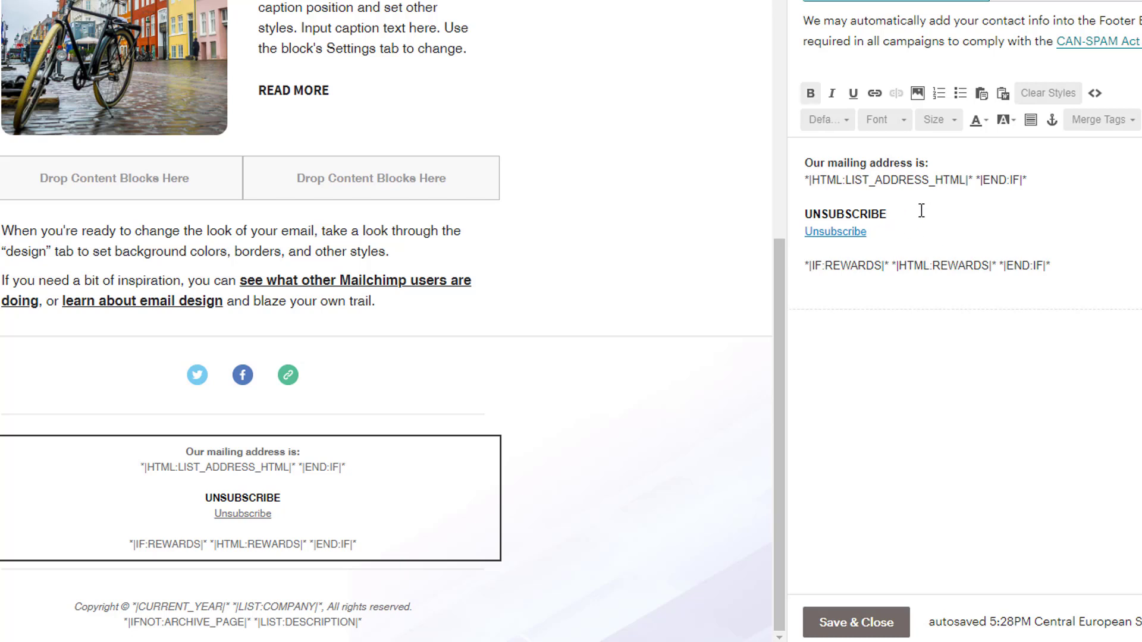
pyautogui.write('?')
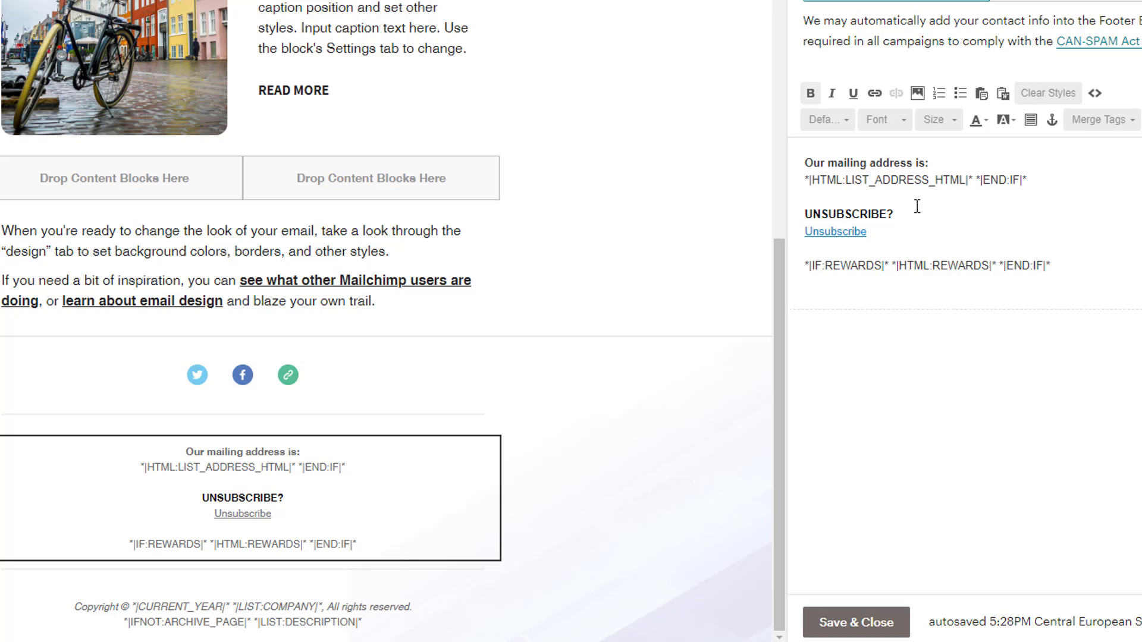
pyautogui.press('BackSpace')
# Step: Remove the question mark from the UNSUBSCRIBE heading and extend the link text below it to "Unsubscribe now"
pyautogui.click(862, 232)
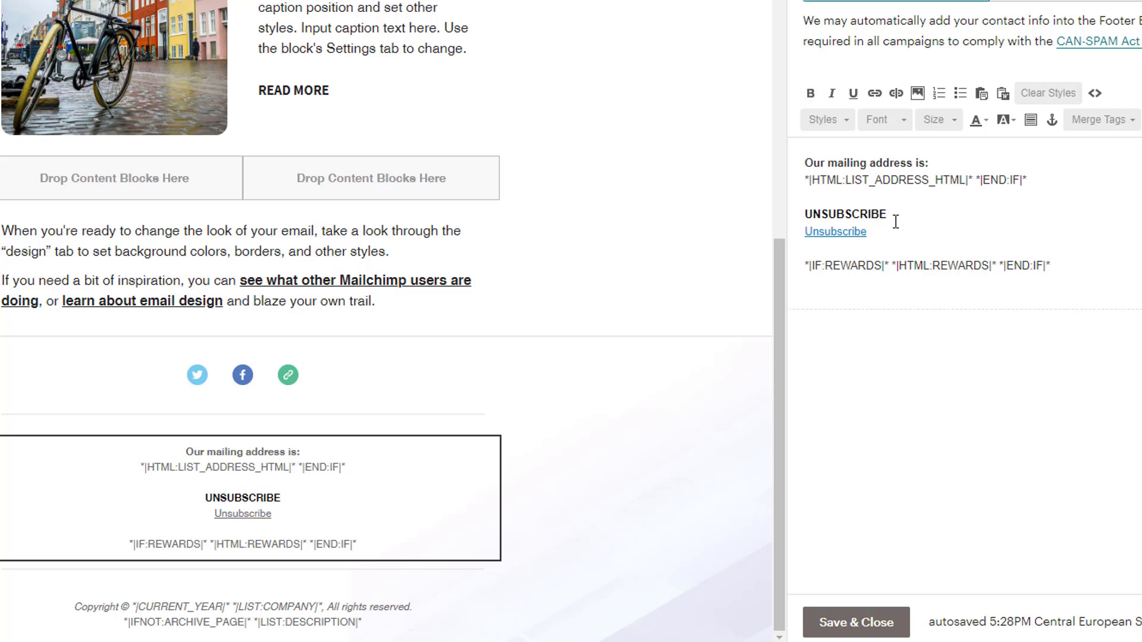
pyautogui.write('neowe')
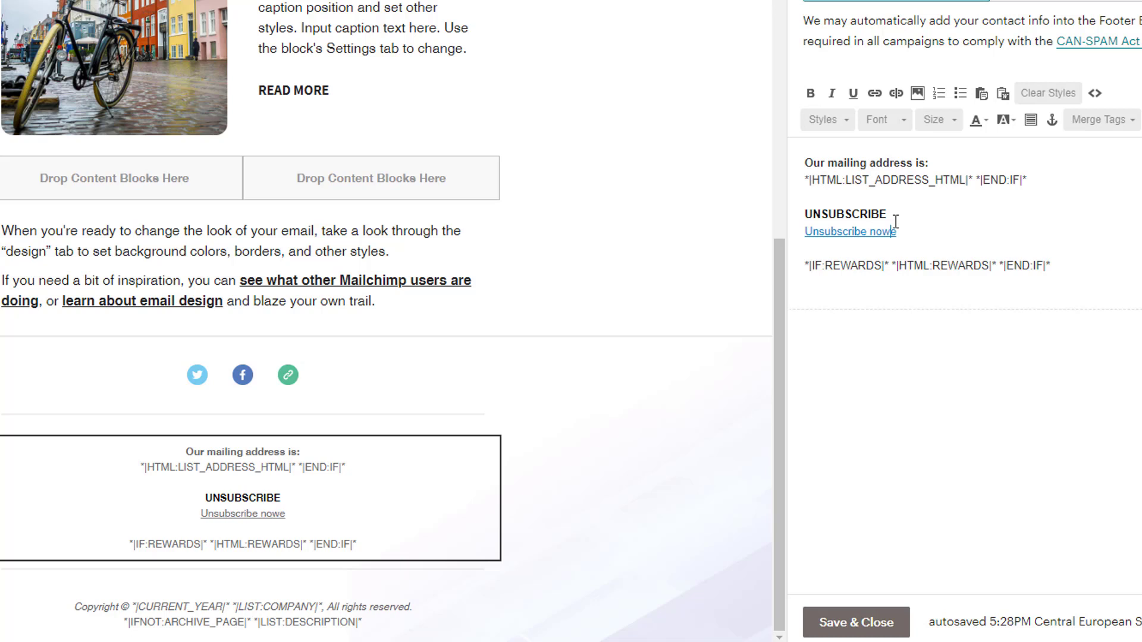
pyautogui.press('BackSpace')
# Step: Replace "Our mailing address is:" in the Footer block with the bold heading "ADDRESS" and colour it black
pyautogui.tripleClick(918, 163)
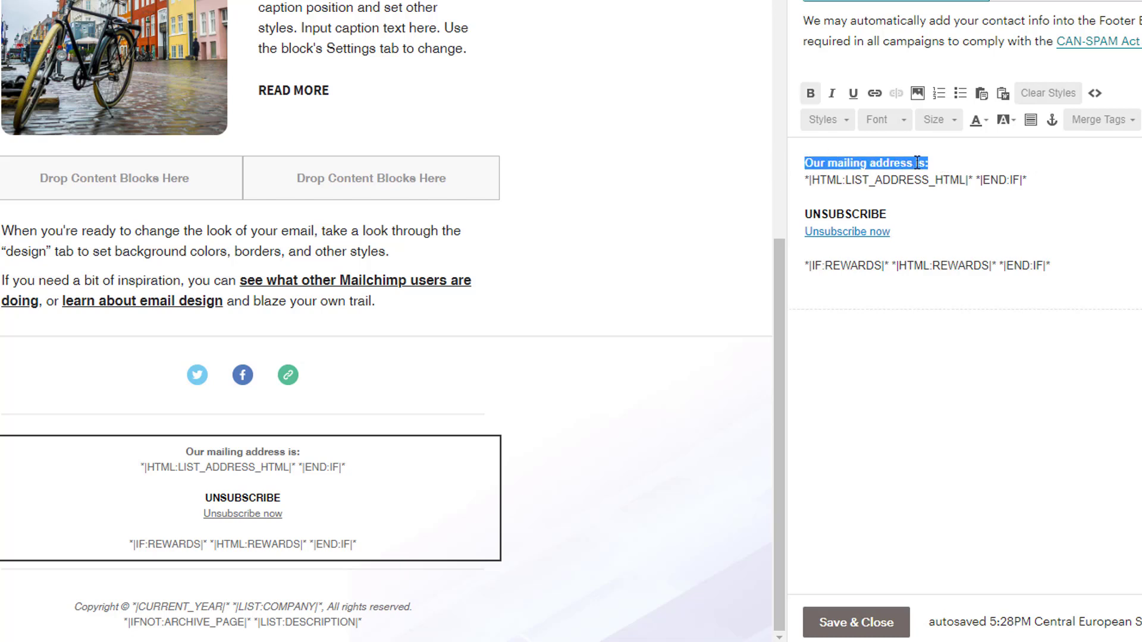
pyautogui.write('ADREES')
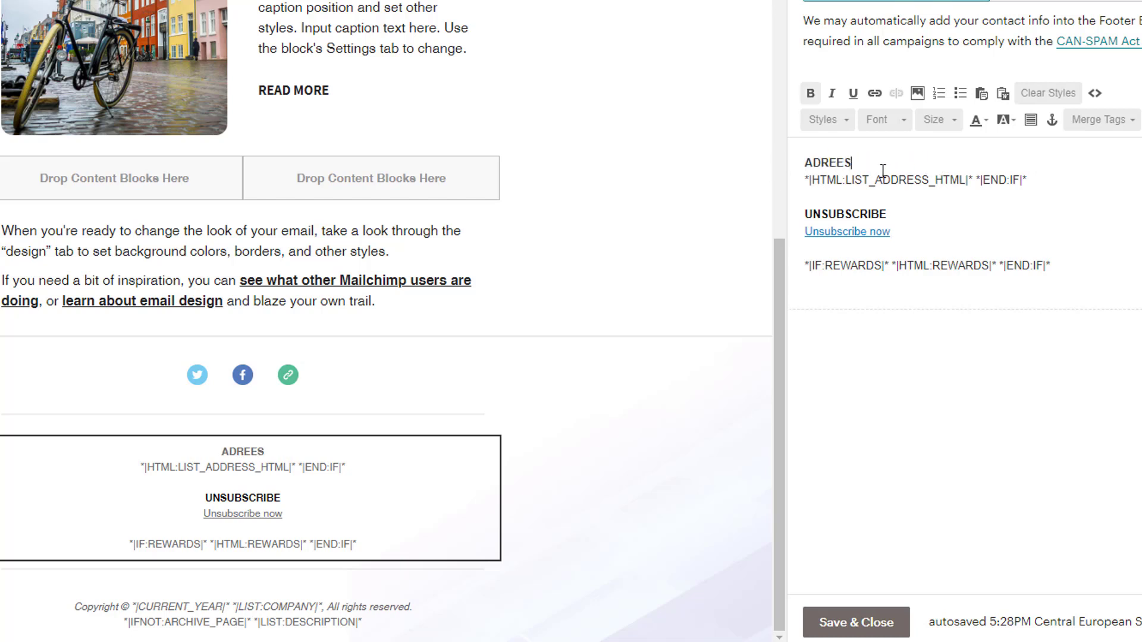
pyautogui.press('BackSpace')
pyautogui.press('BackSpace')
pyautogui.press('BackSpace')
pyautogui.press('BackSpace')
pyautogui.write('DRESS')
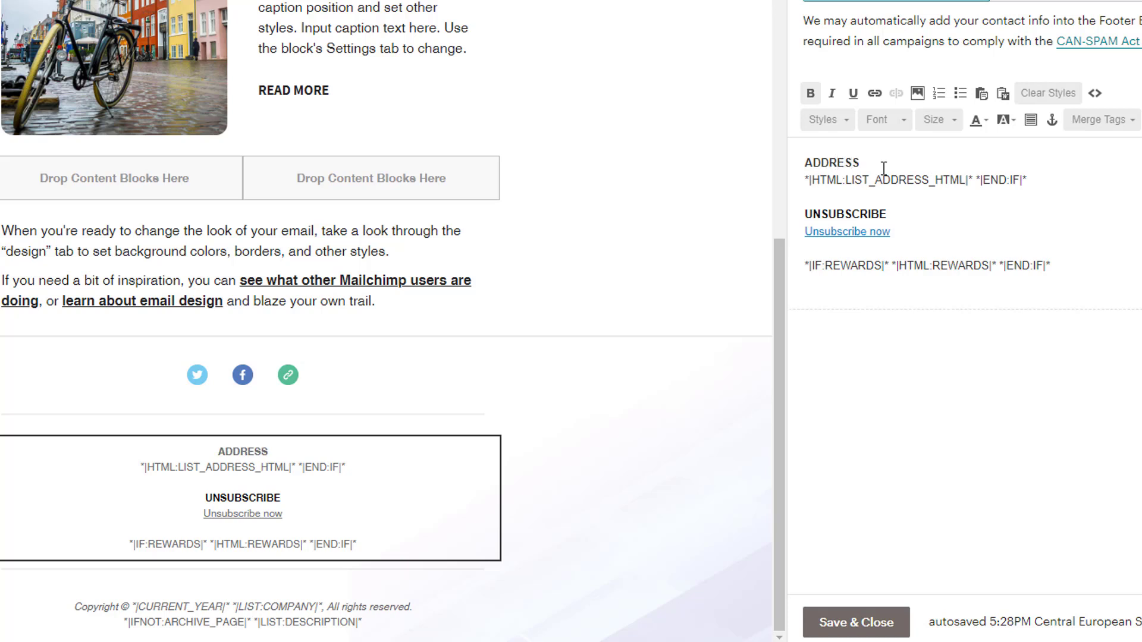
pyautogui.moveTo(874, 166); pyautogui.dragTo(777, 166)
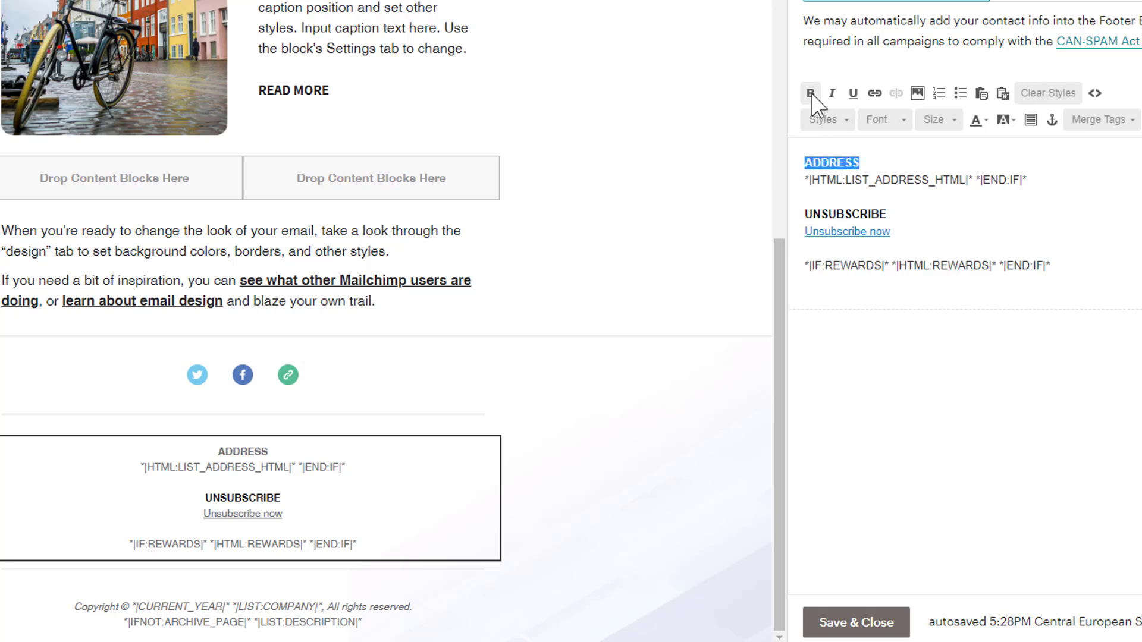
pyautogui.click(988, 119)
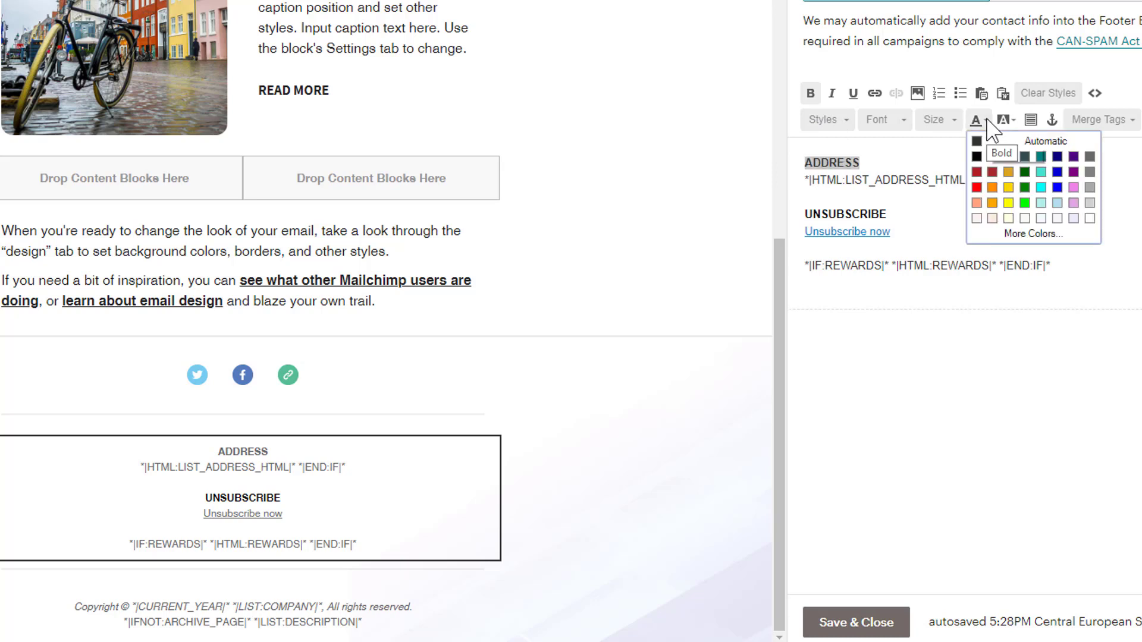
pyautogui.click(984, 175)
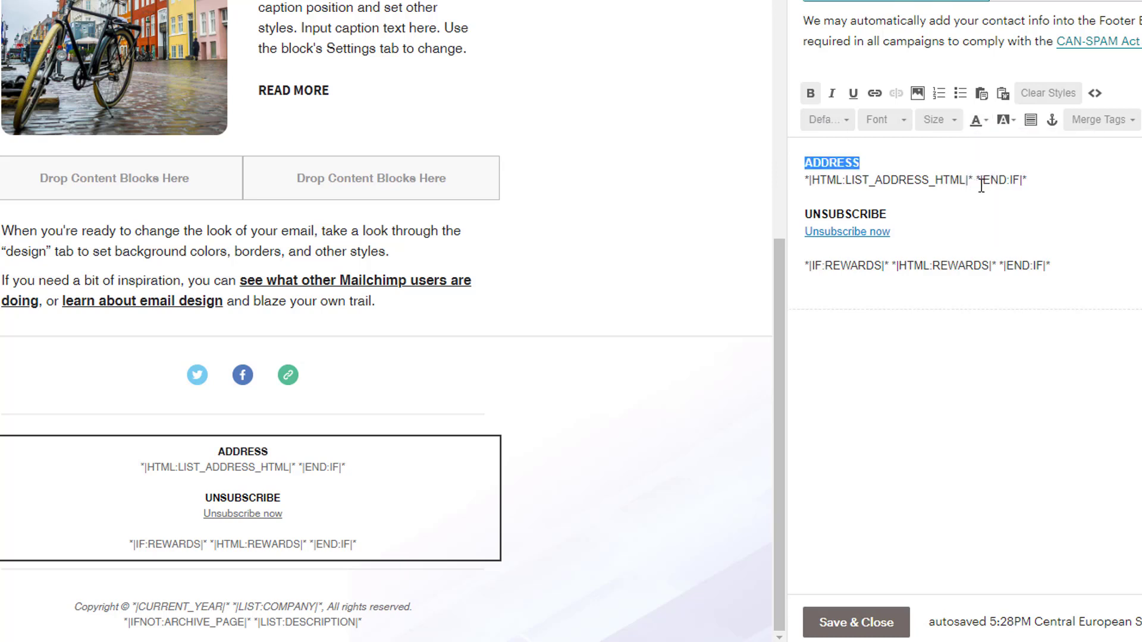
# Step: Move the ADDRESS heading and its merge-tag line below the "Unsubscribe now" link, and save and close the Footer block
pyautogui.moveTo(1055, 179); pyautogui.dragTo(976, 180)
pyautogui.moveTo(893, 169); pyautogui.dragTo(744, 145)
pyautogui.hotkey('ctrl', 'c')
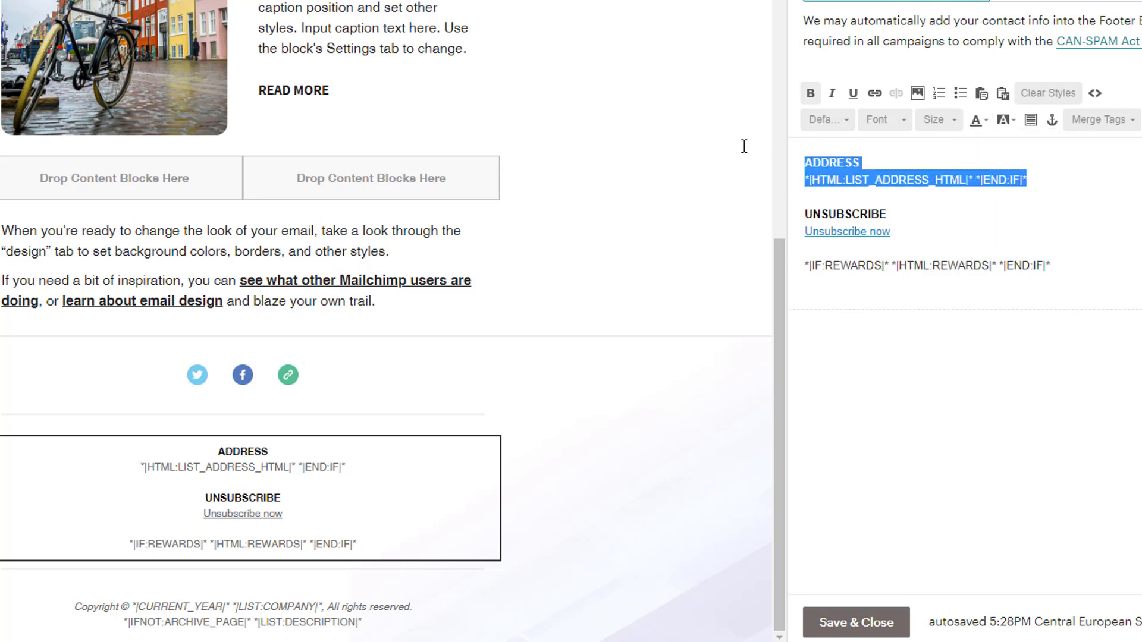
pyautogui.press('BackSpace')
pyautogui.press('BackSpace')
pyautogui.press('BackSpace')
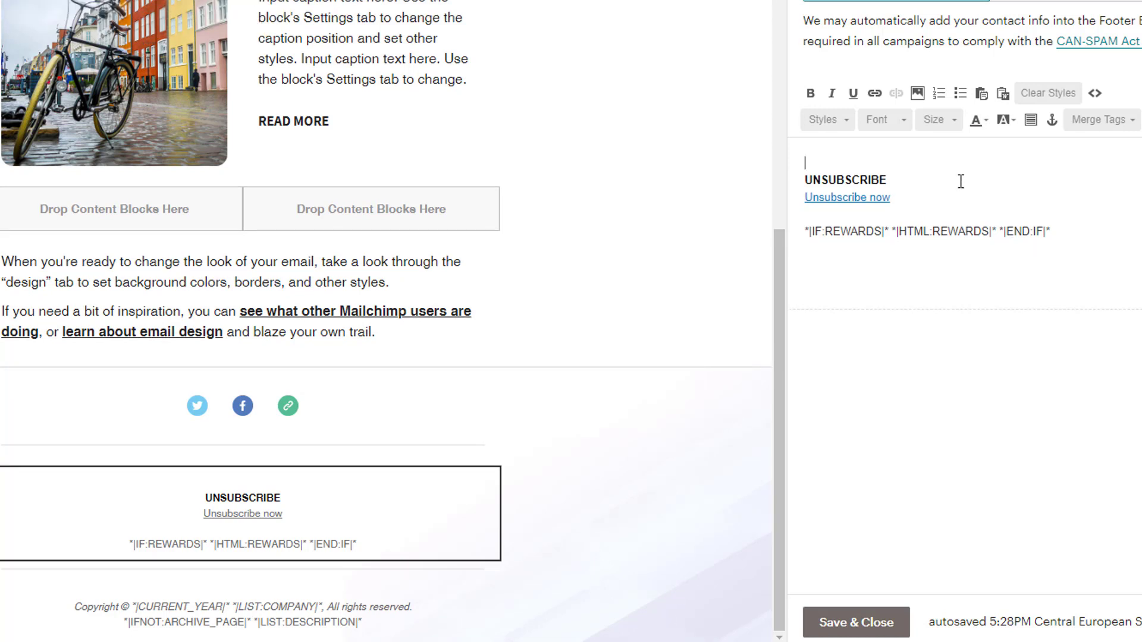
pyautogui.press('Return')
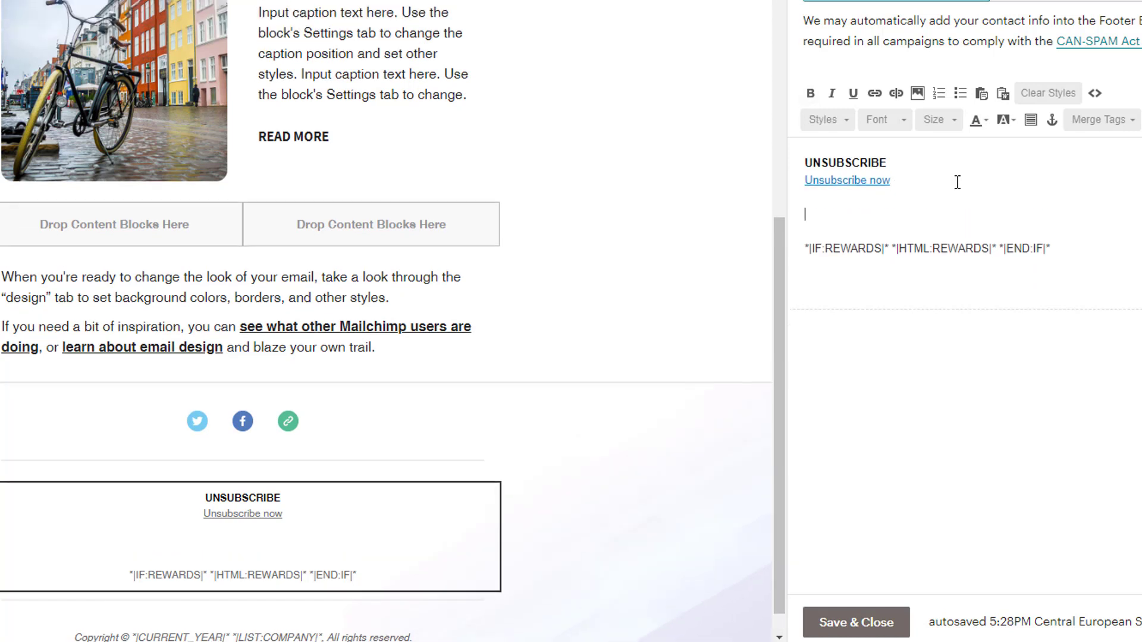
pyautogui.hotkey('ctrl', 'v')
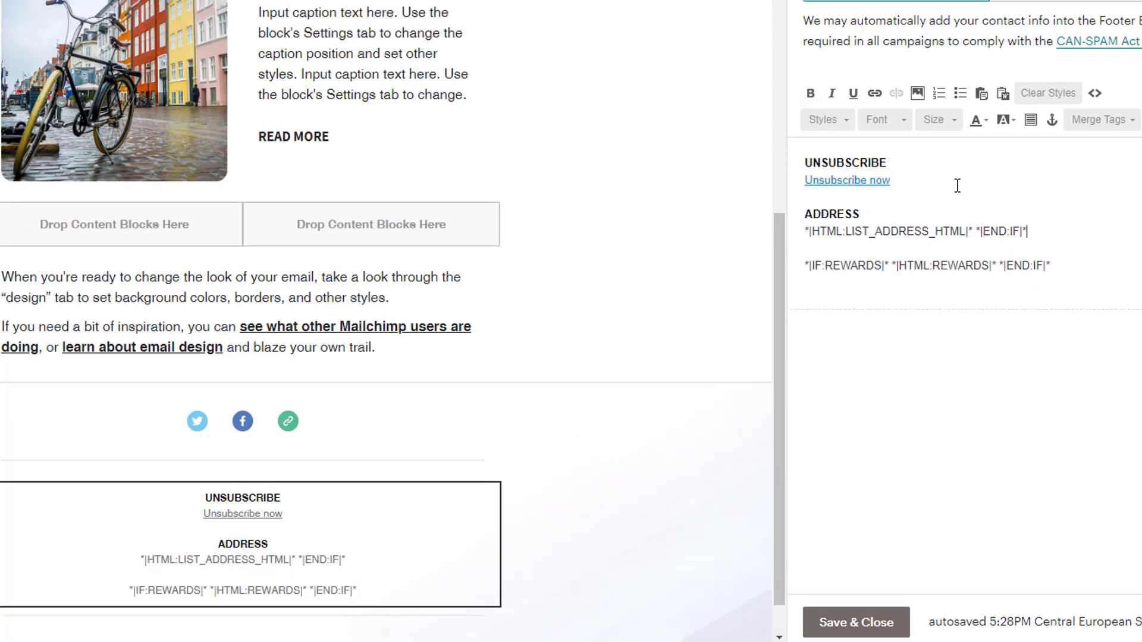
pyautogui.scroll(-1, 635, 446)
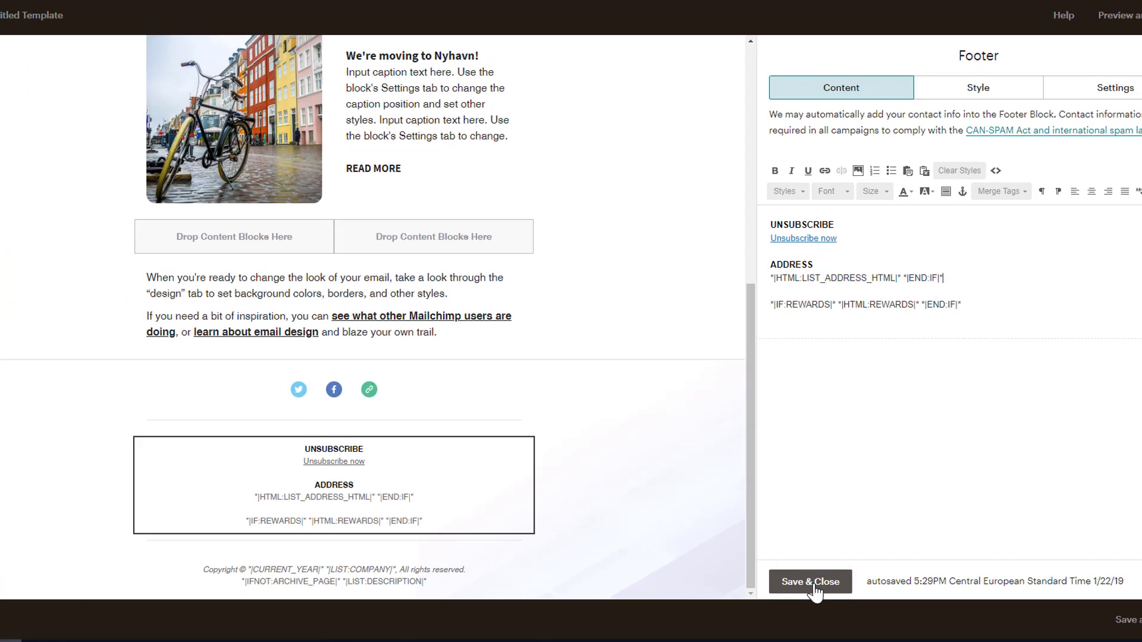
pyautogui.click(857, 621)
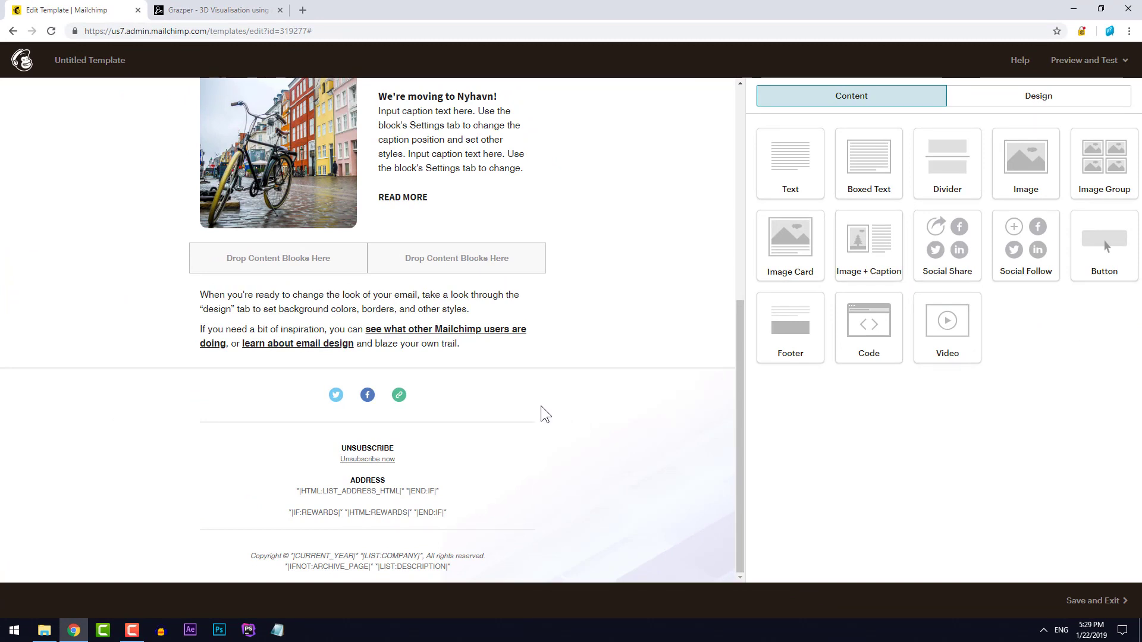
# Step: Change the Social Follow block's icons to the solid style with white symbols on black circles, and save and close it
pyautogui.moveTo(415, 396)
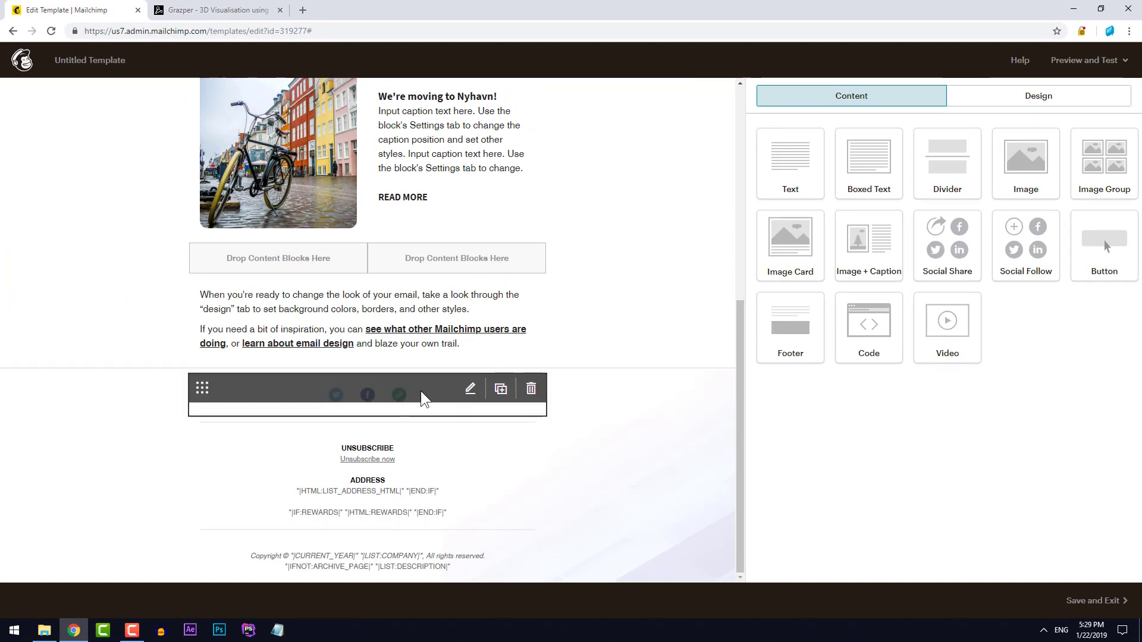
pyautogui.click(420, 392)
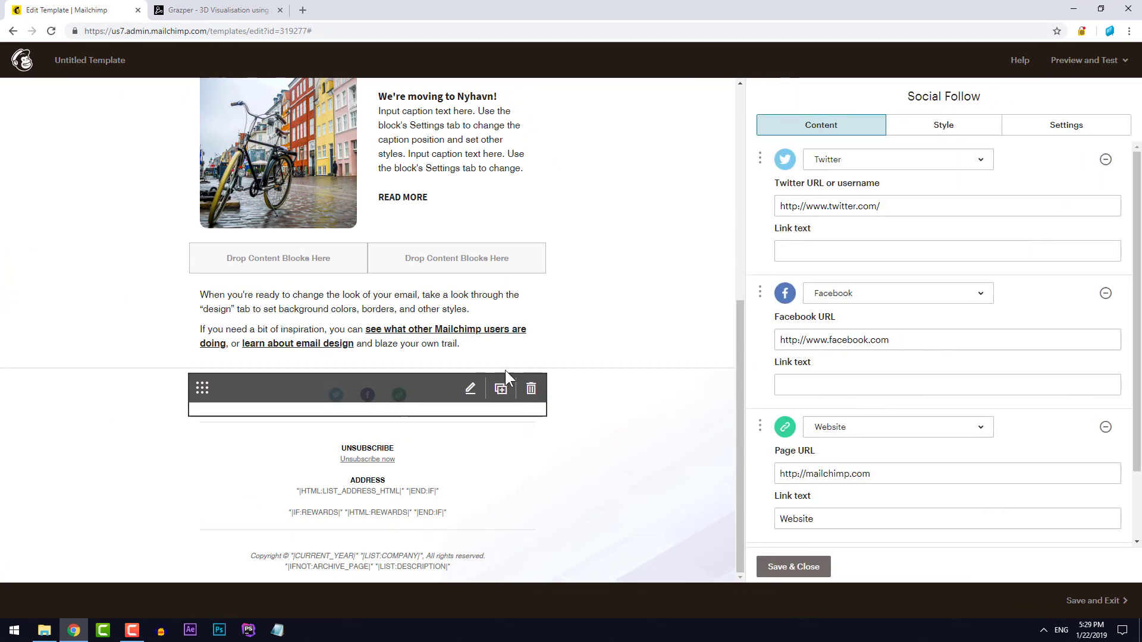
pyautogui.click(1070, 126)
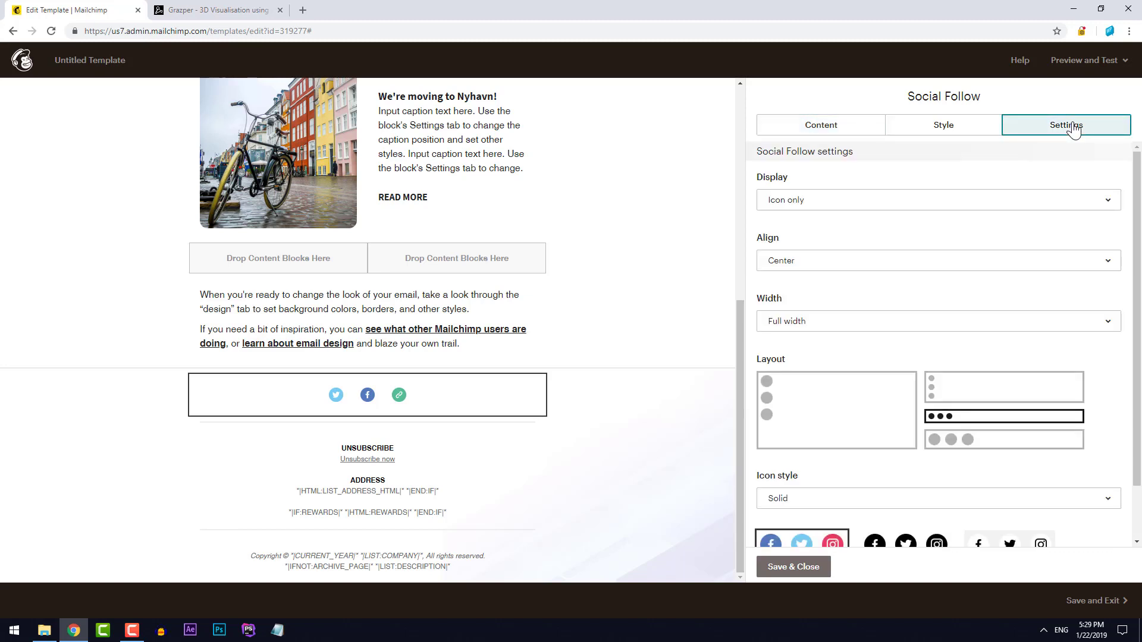
pyautogui.scroll(-1, 1112, 378)
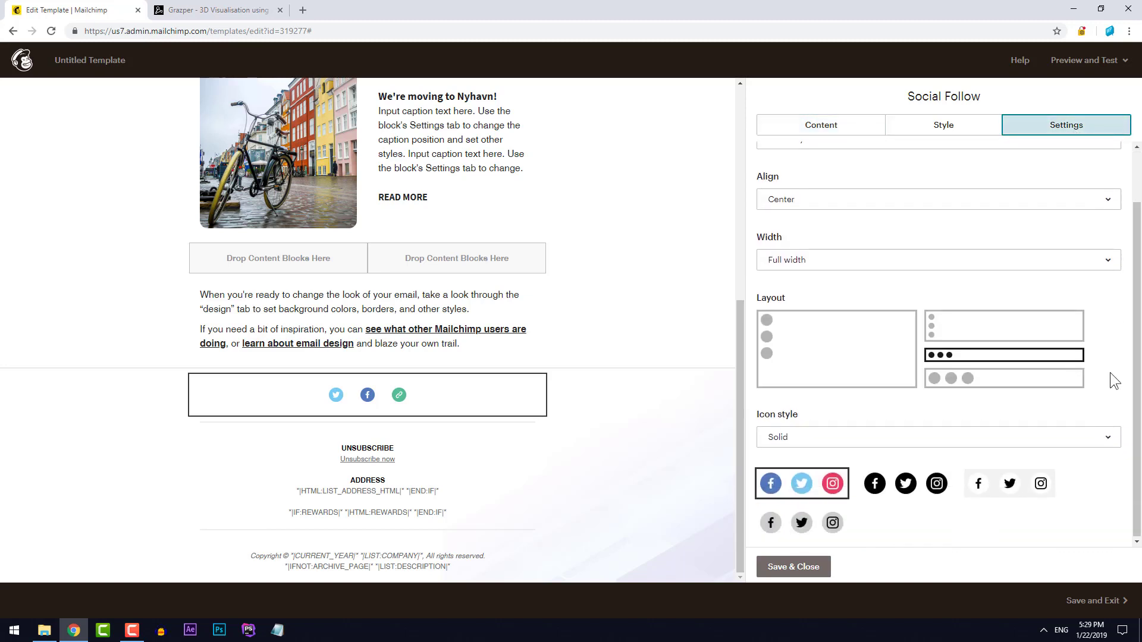
pyautogui.click(894, 486)
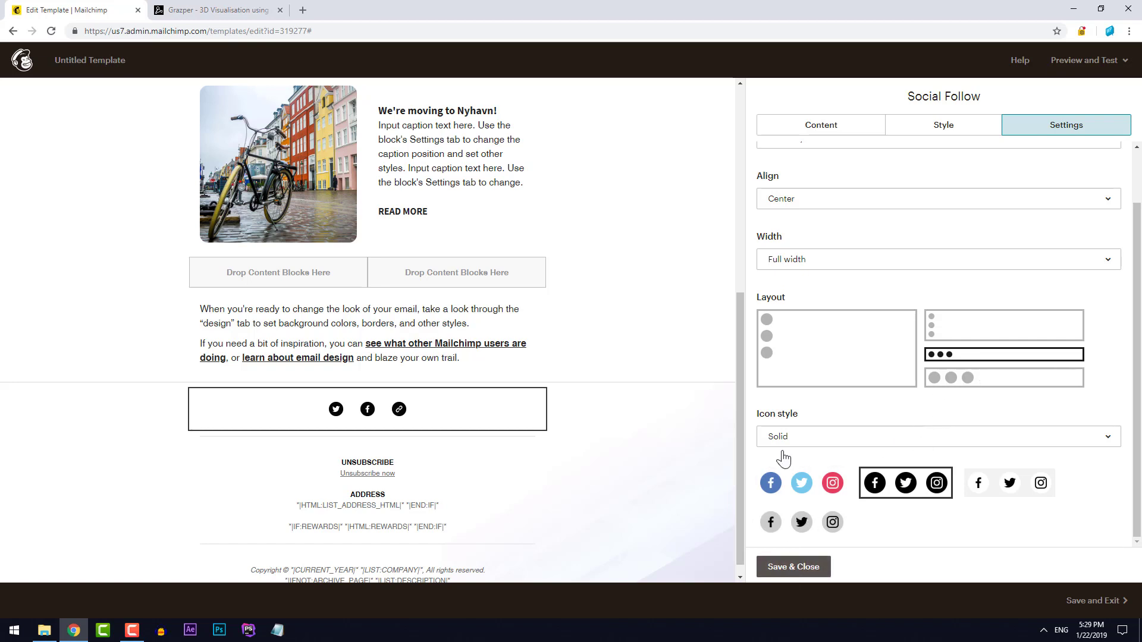
pyautogui.click(832, 132)
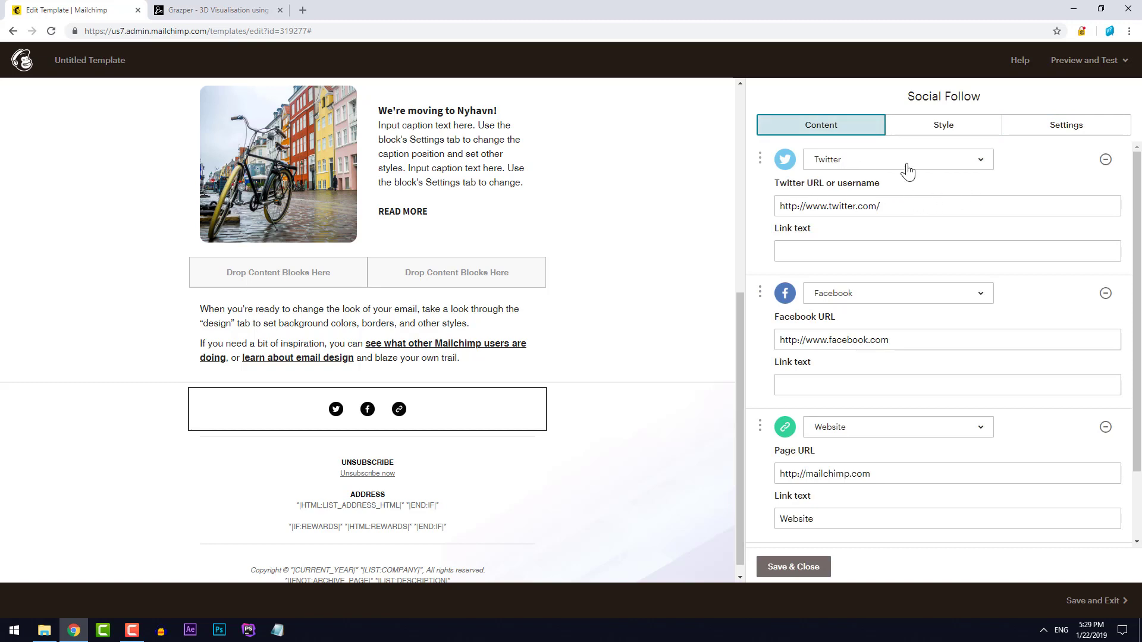
pyautogui.scroll(-2, 904, 428)
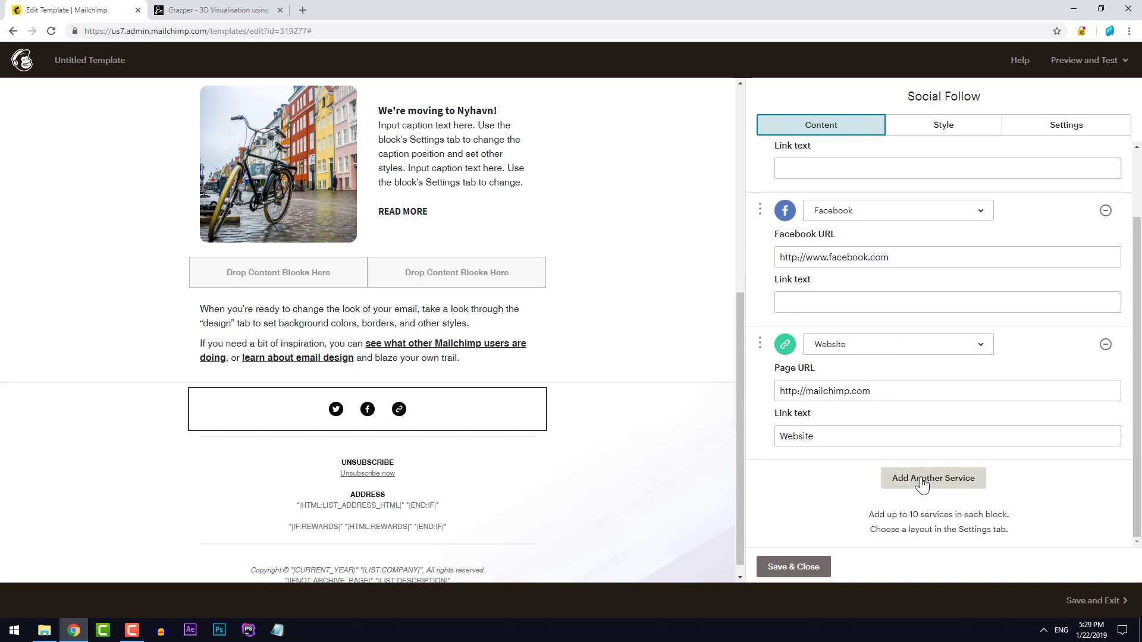
pyautogui.click(786, 571)
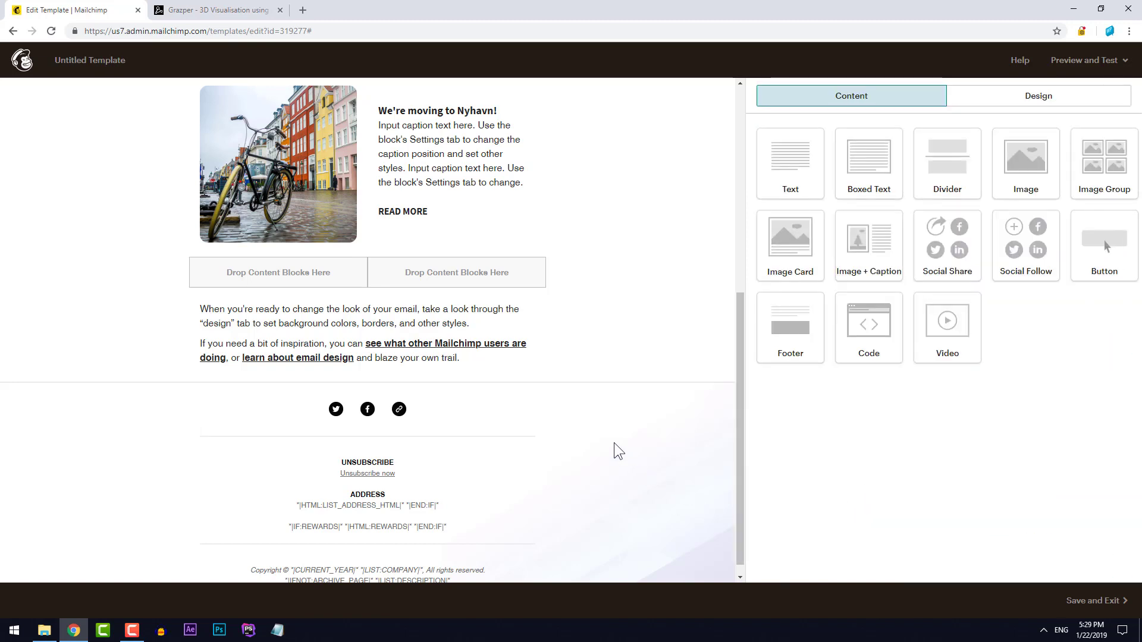
# Step: Review the email template from footer to top and compare it with the Grazper website's home page and News page
pyautogui.scroll(-1, 614, 443)
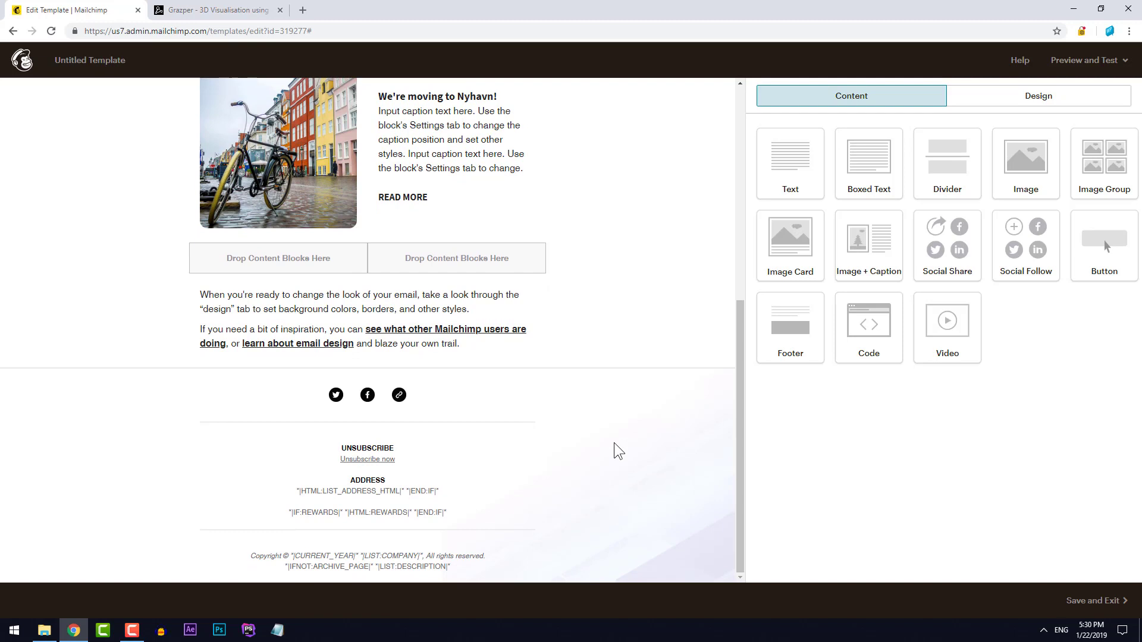
pyautogui.scroll(6, 614, 442)
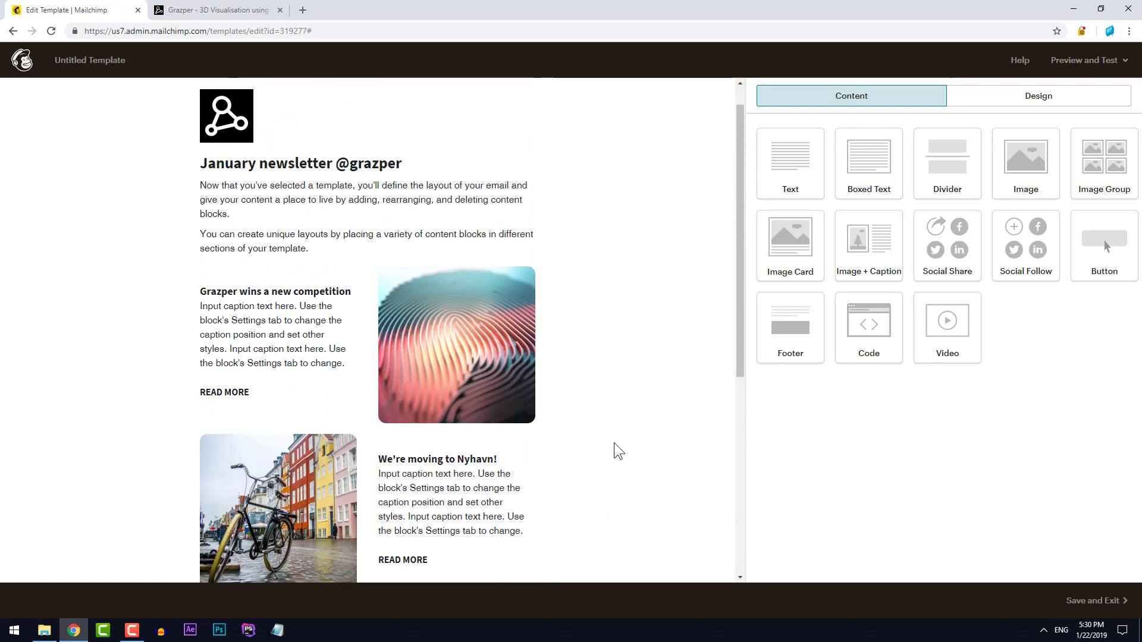
pyautogui.scroll(1, 614, 443)
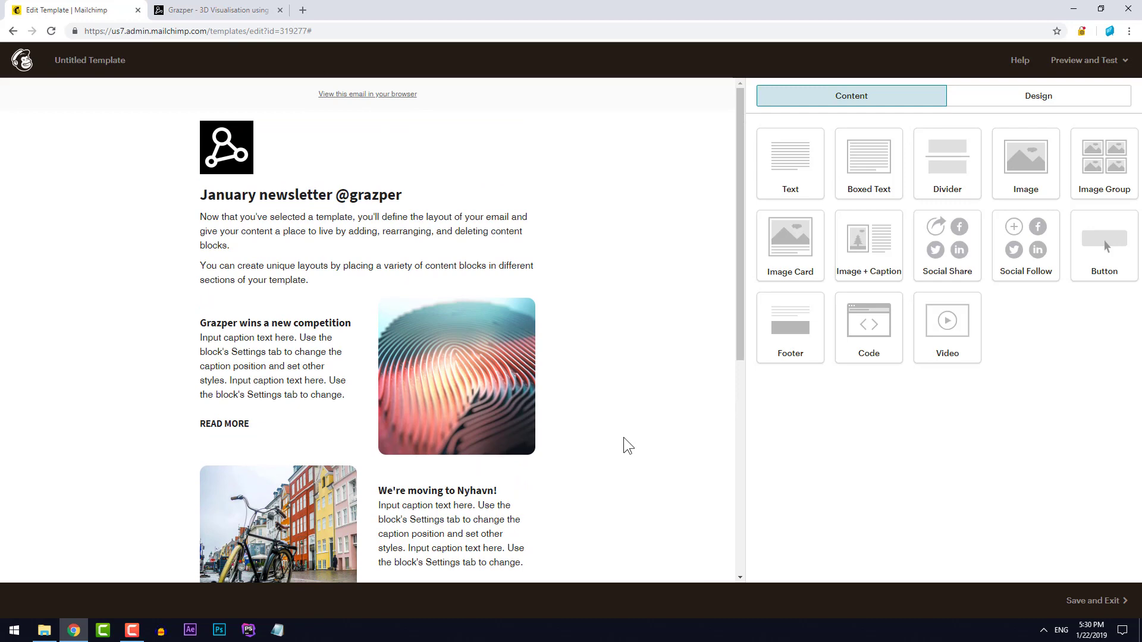
pyautogui.hotkey('ctrl', 'Tab')
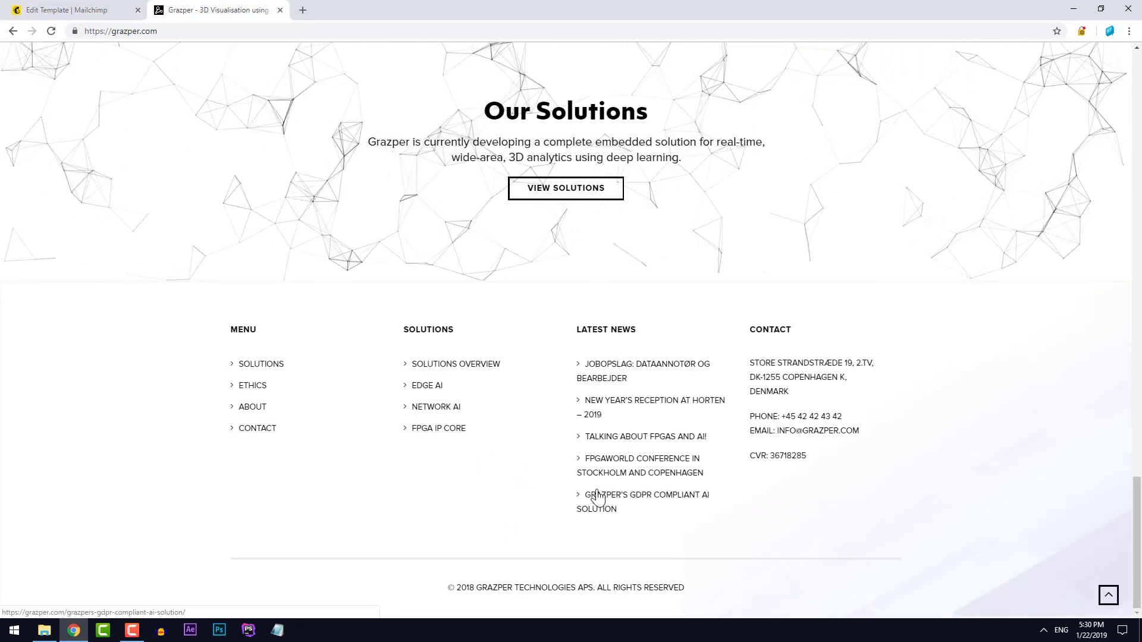
pyautogui.click(1108, 597)
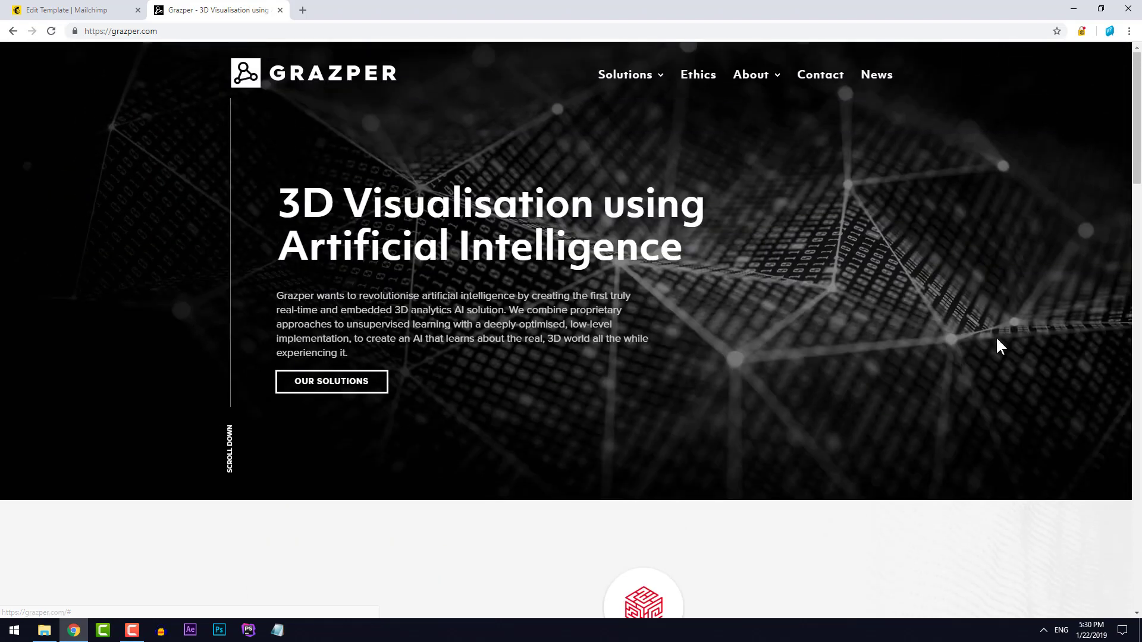
pyautogui.click(873, 80)
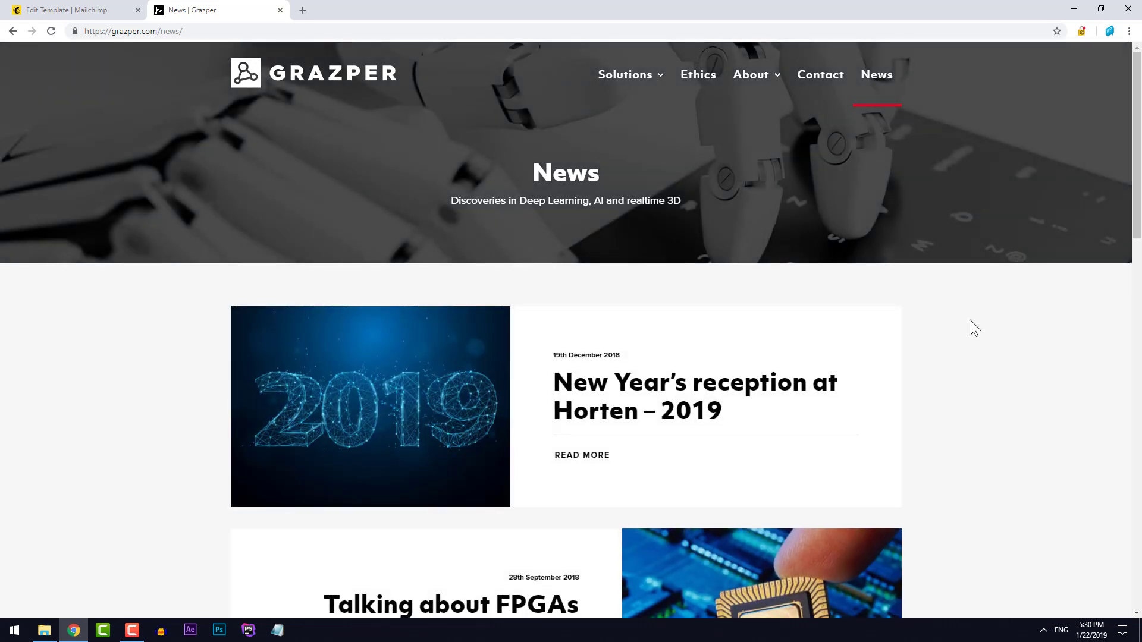
pyautogui.scroll(-5, 1139, 345)
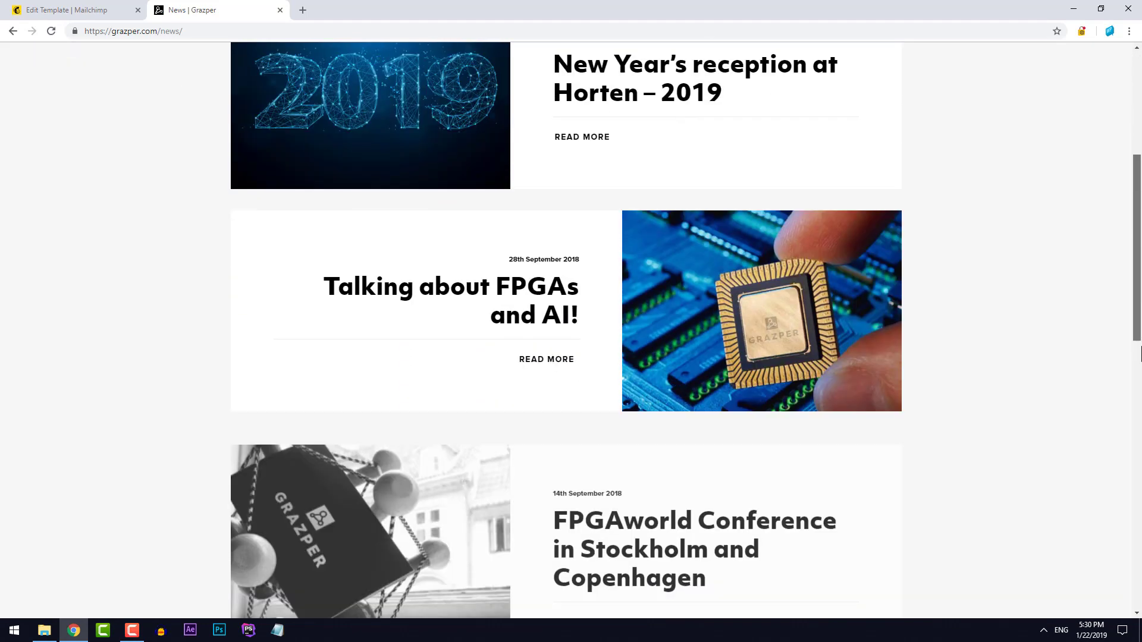
pyautogui.moveTo(1140, 354); pyautogui.dragTo(1140, 620)
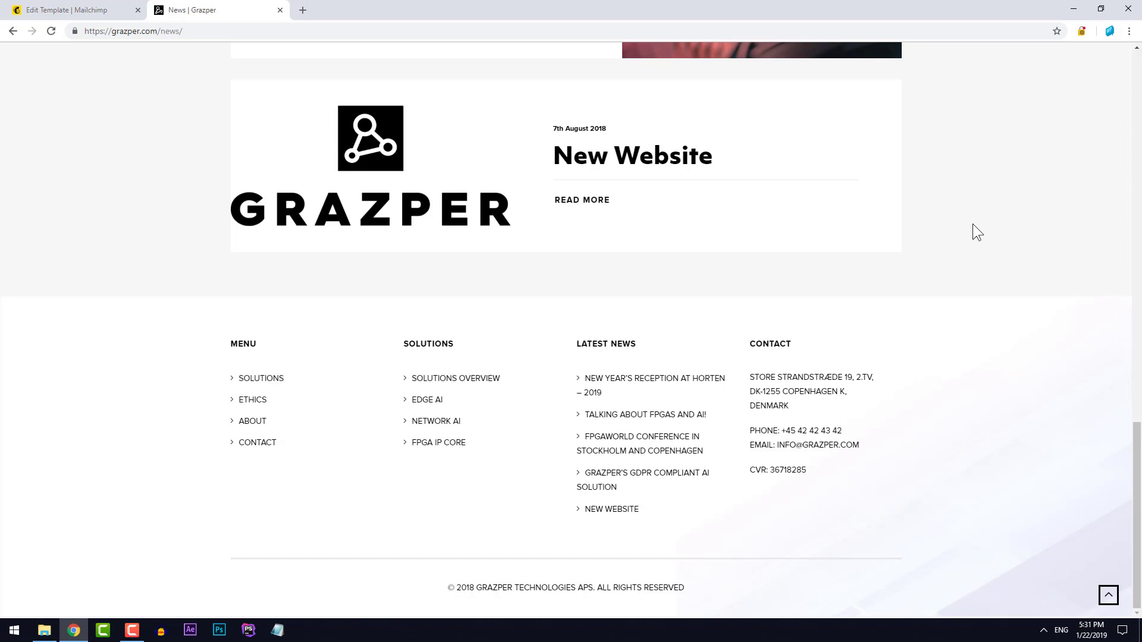
pyautogui.hotkey('ctrl', 'shift', 'Tab')
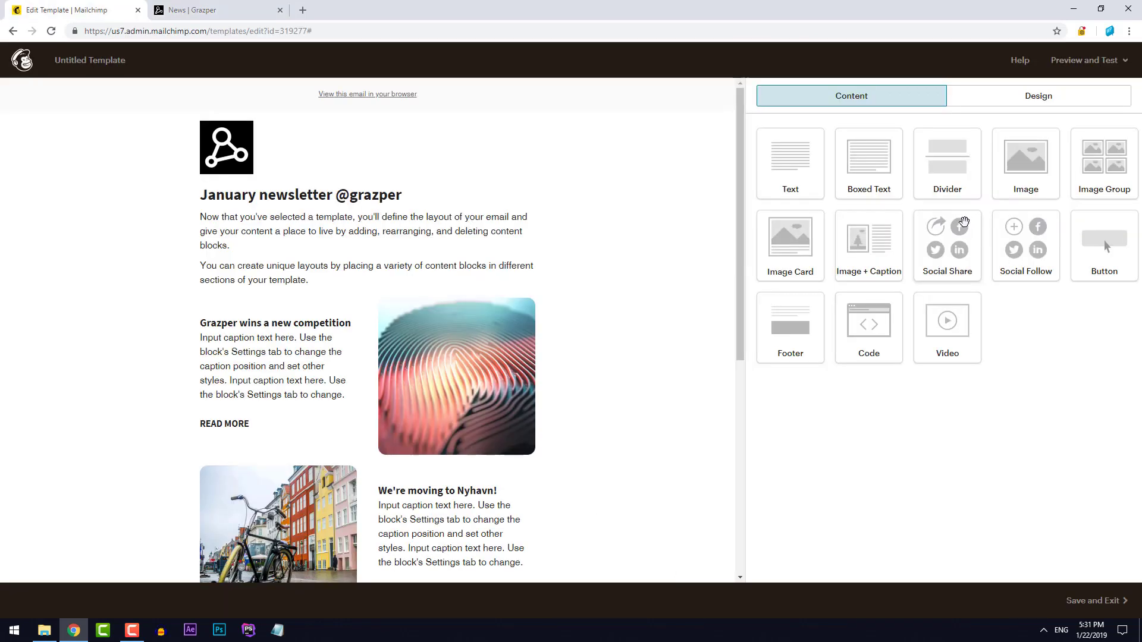
# Step: Set the Preheader's background color to #ffffff in the template's design settings
pyautogui.click(1002, 103)
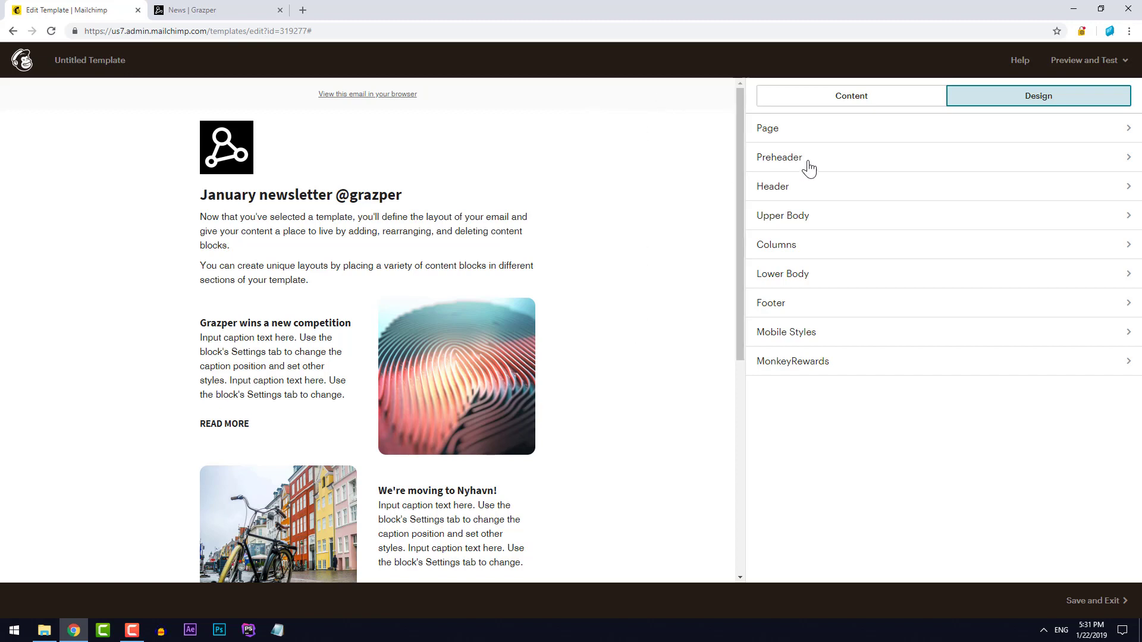
pyautogui.click(850, 168)
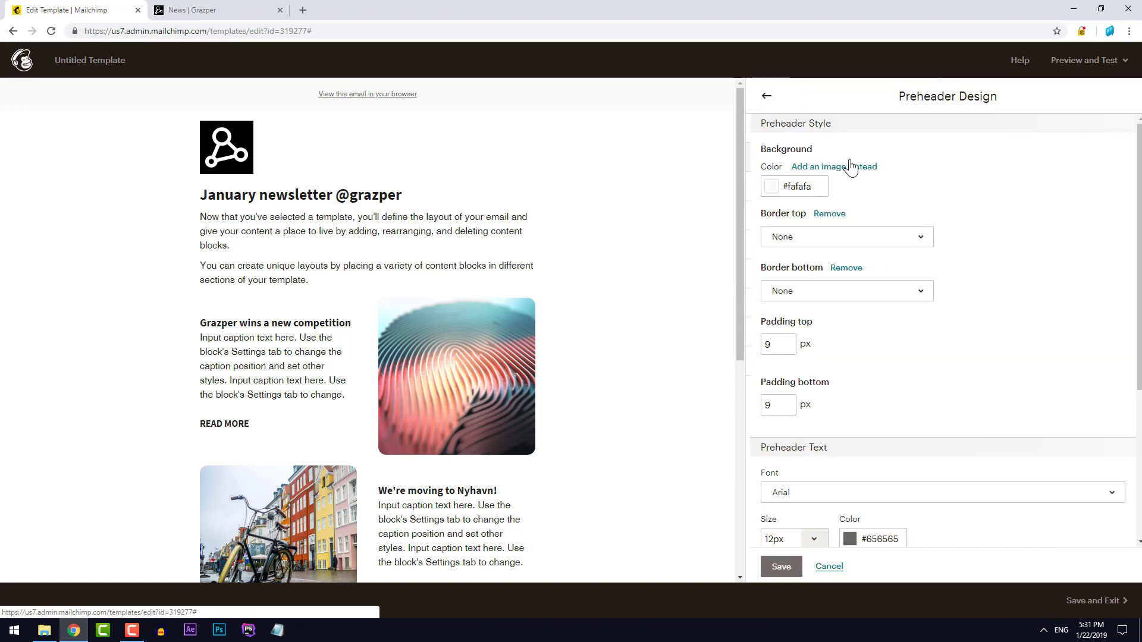
pyautogui.click(815, 186)
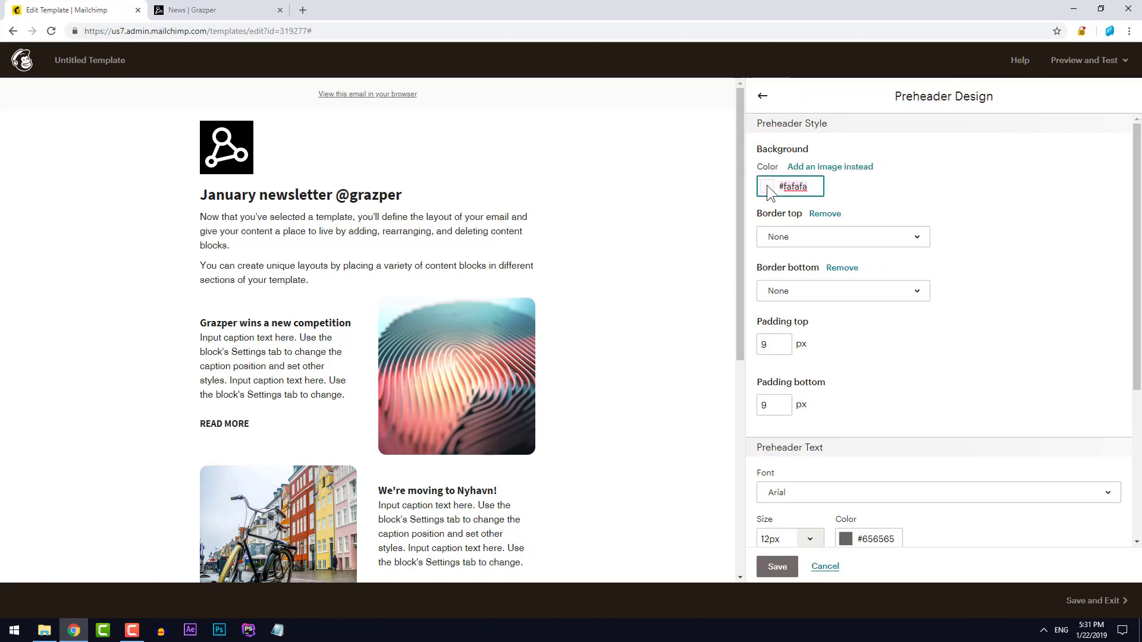
pyautogui.write('fff')
pyautogui.click(872, 184)
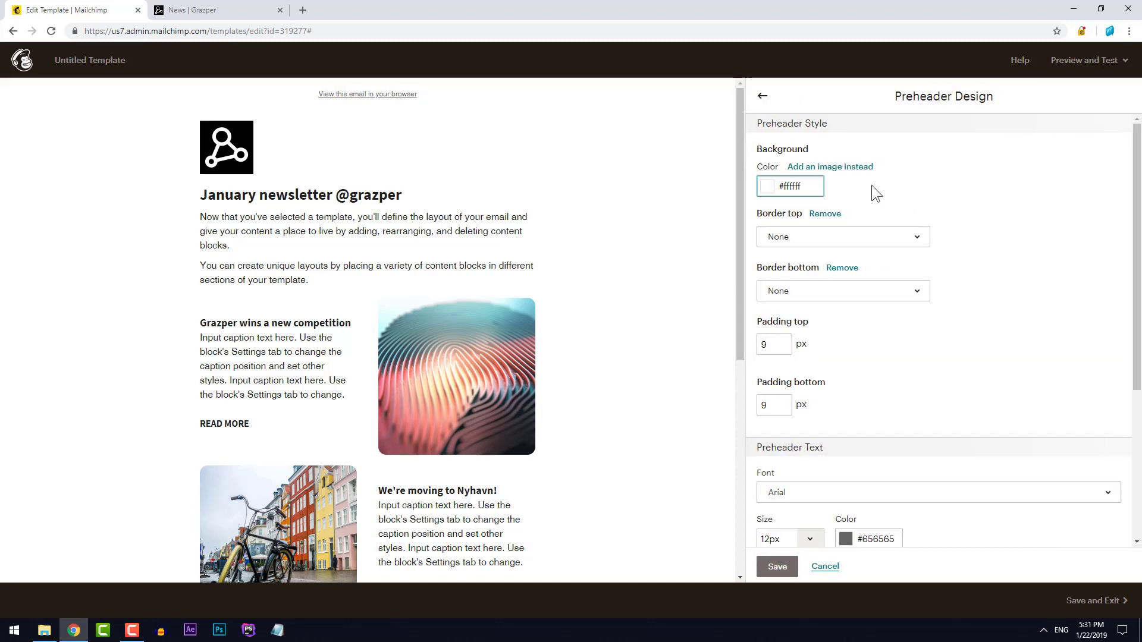
# Step: Set the Header's background color to #fafafa in the template's design settings
pyautogui.click(762, 98)
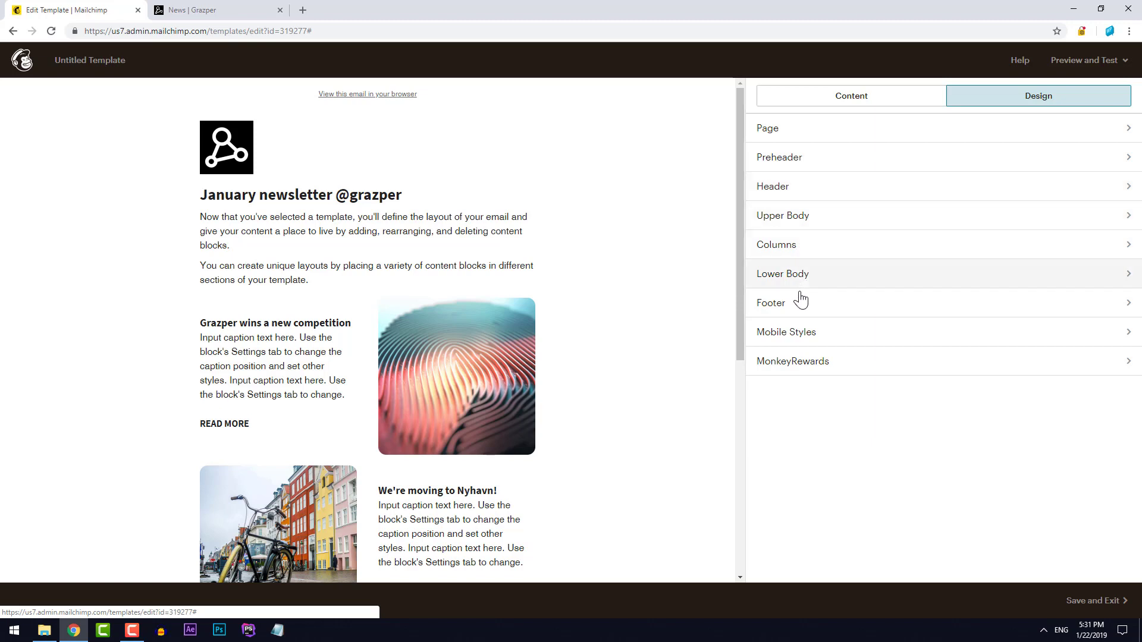
pyautogui.click(808, 195)
pyautogui.click(808, 184)
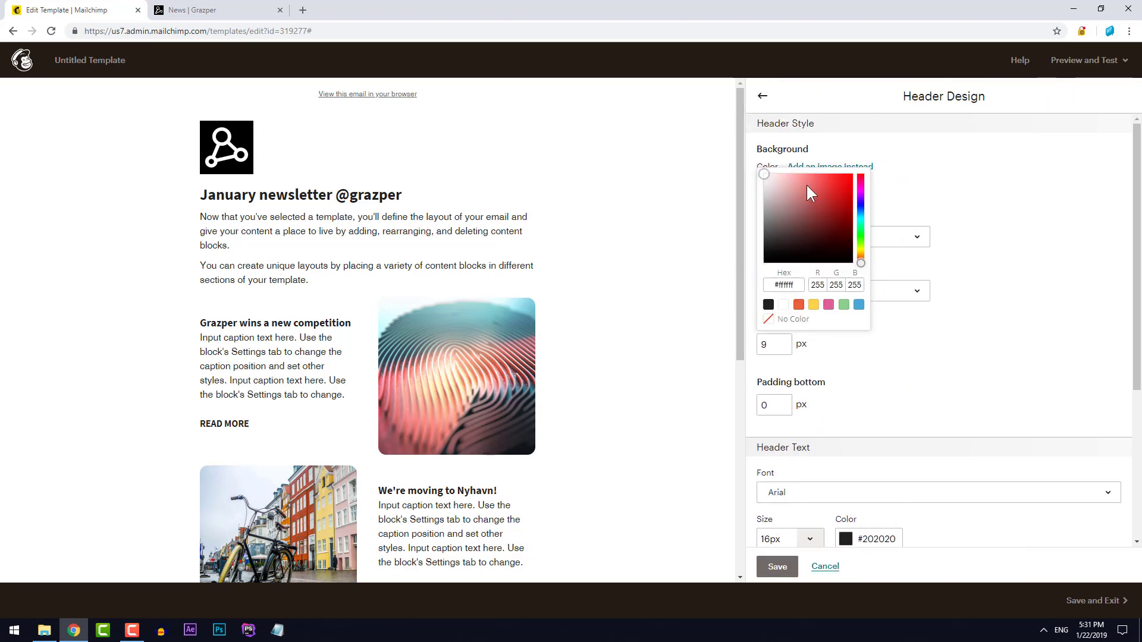
pyautogui.click(904, 185)
pyautogui.tripleClick(776, 186)
pyautogui.write('fafaf')
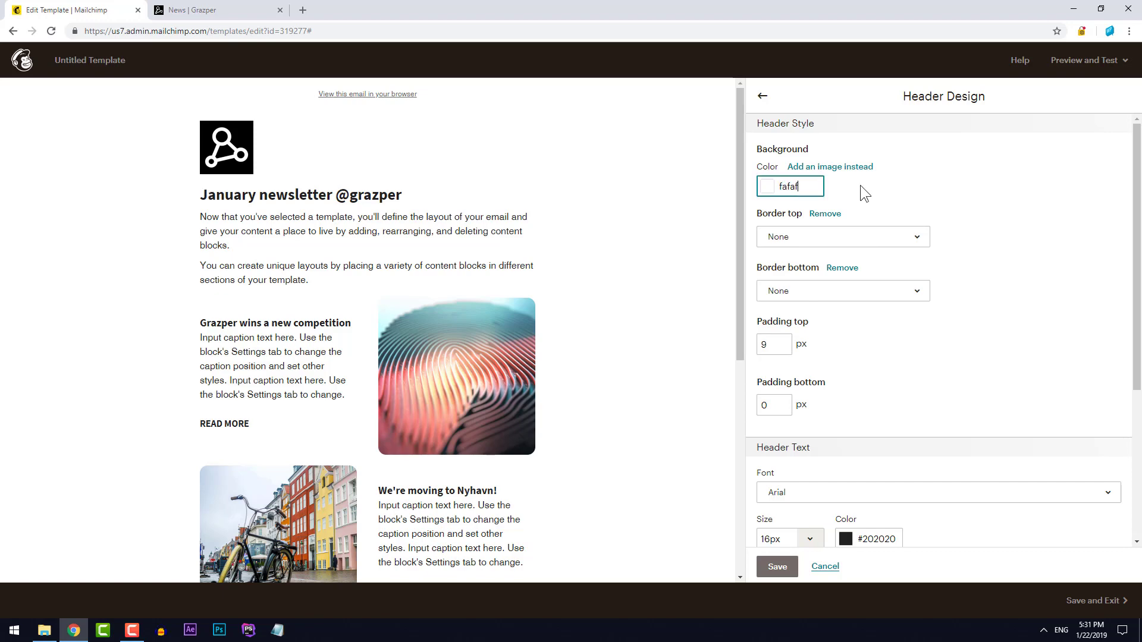
pyautogui.write('a')
pyautogui.click(861, 184)
pyautogui.click(762, 96)
# Step: Give the Upper Body and Columns sections the same #fafafa background color as the Header
pyautogui.click(785, 217)
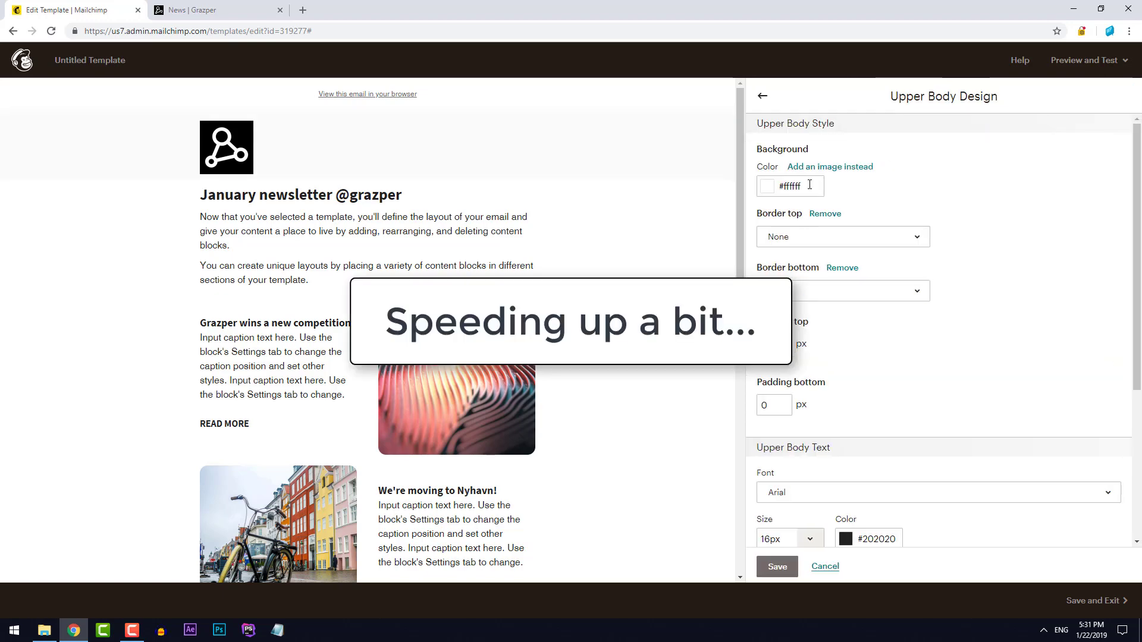
pyautogui.click(762, 96)
pyautogui.click(815, 249)
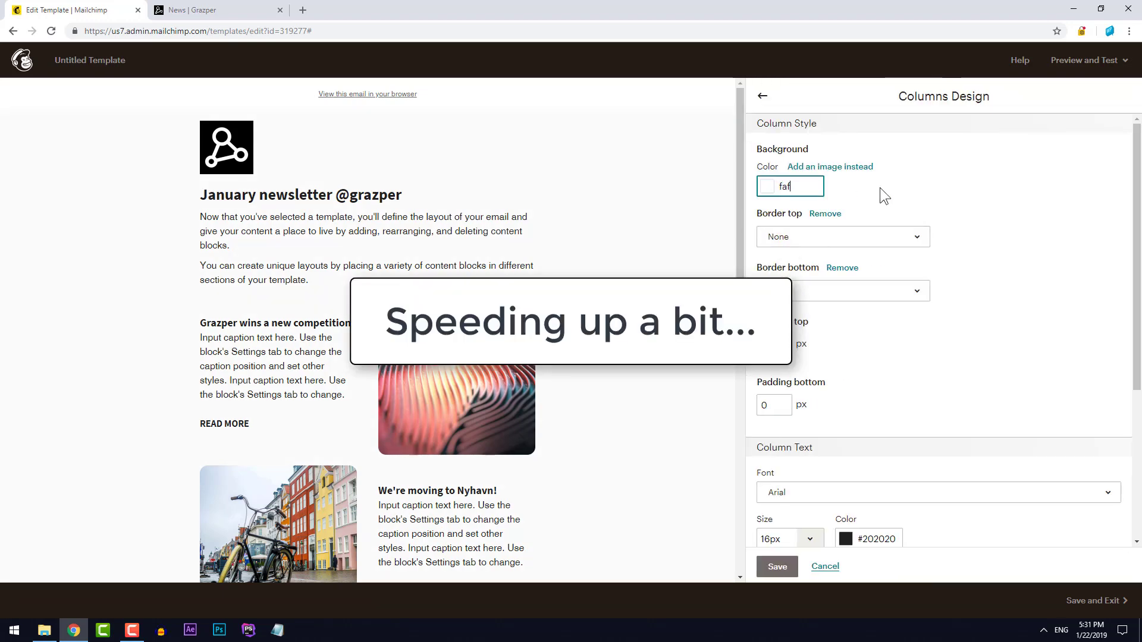
pyautogui.click(763, 96)
# Step: Set the Lower Body's background color to #fafafa and check the template down to the footer and back to the top
pyautogui.click(785, 274)
pyautogui.tripleClick(793, 187)
pyautogui.write('fafafa')
pyautogui.click(762, 95)
pyautogui.scroll(-4, 677, 267)
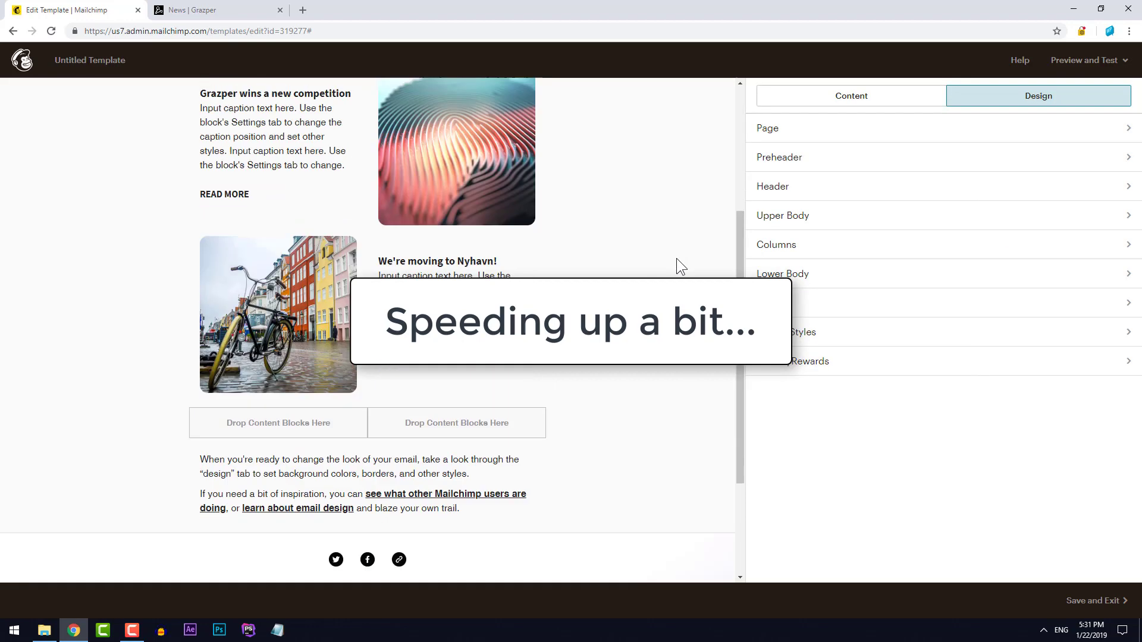
pyautogui.scroll(-3, 676, 259)
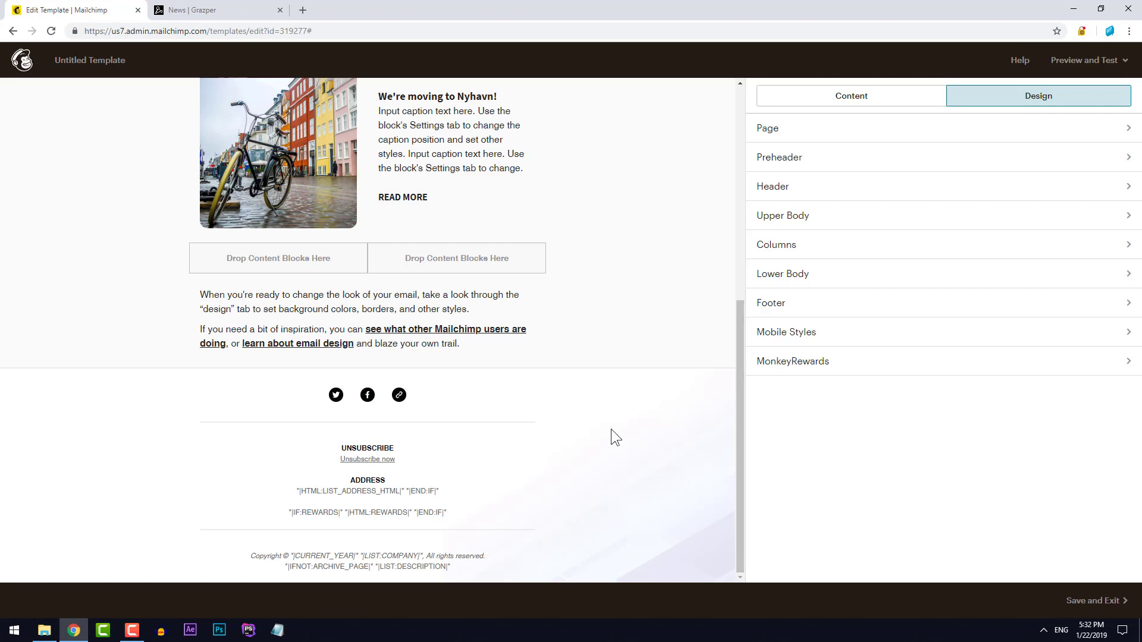
pyautogui.moveTo(737, 448); pyautogui.dragTo(754, 211)
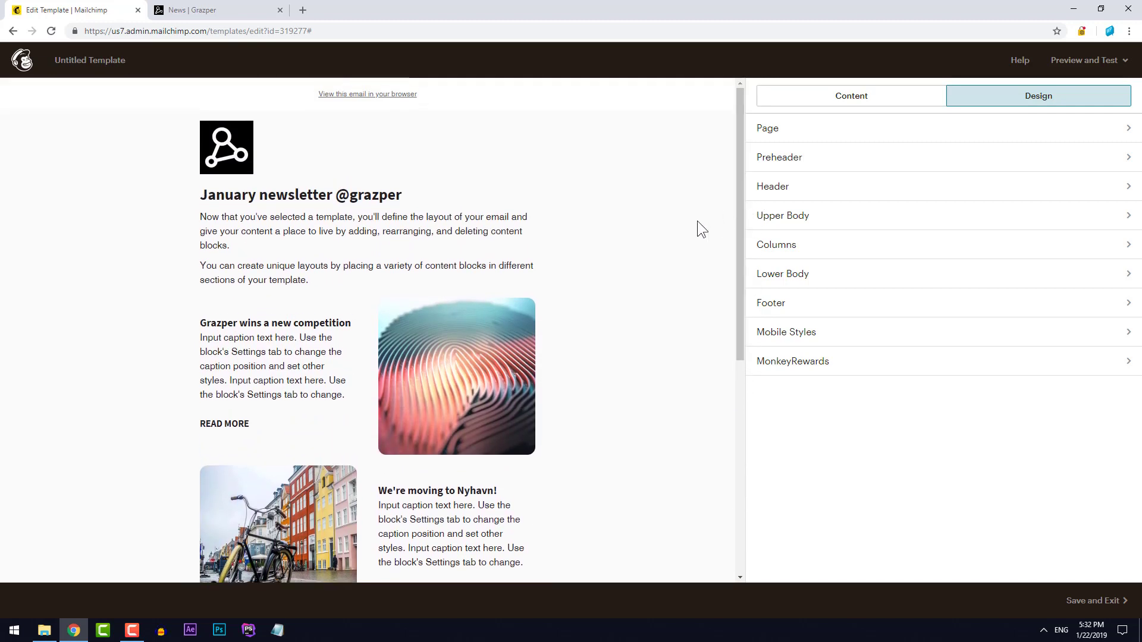